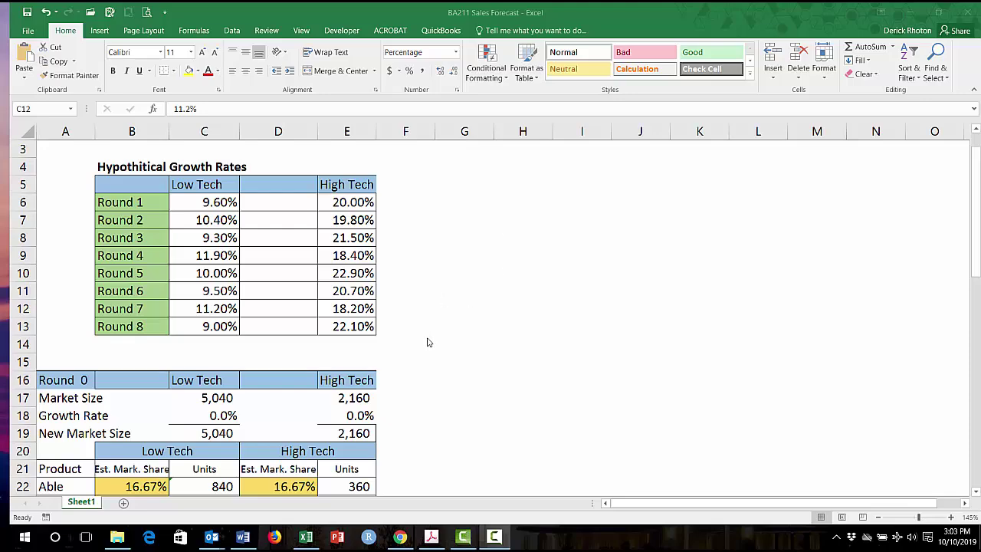
# Step: Verify the Low Tech 5,040 and High Tech 2,160 unit sales against the Round 0 PDF report
pyautogui.scroll(-1, 416, 357)
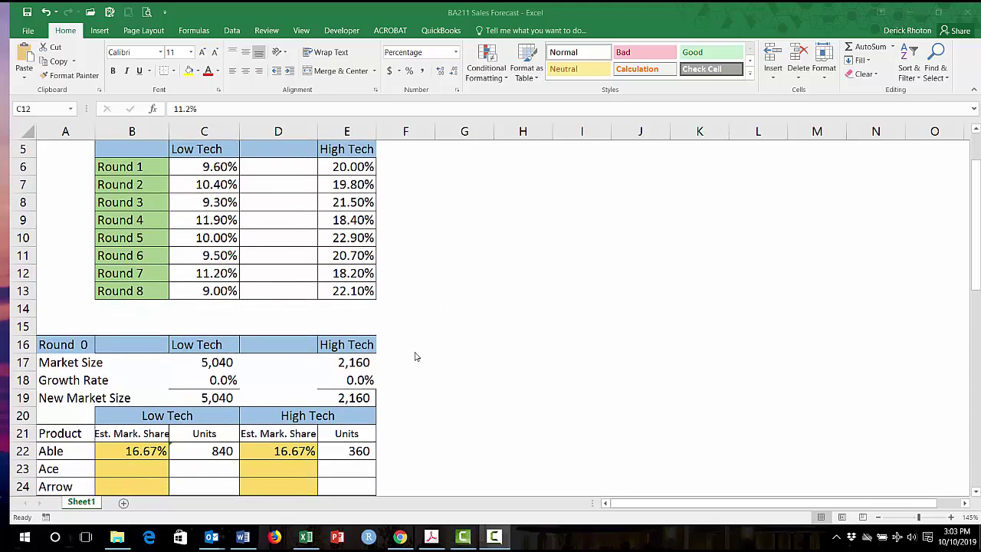
pyautogui.scroll(1, 416, 356)
pyautogui.scroll(1, 416, 356)
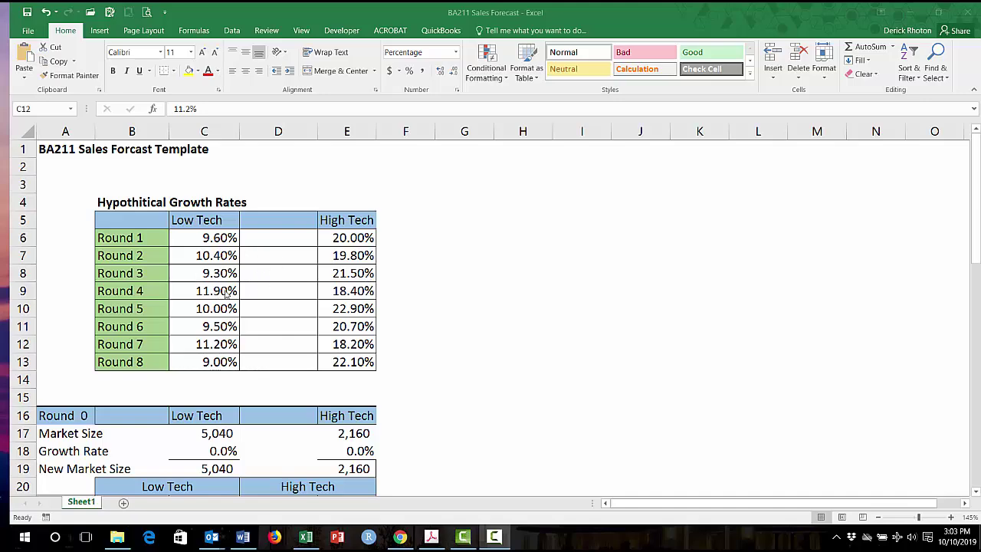
pyautogui.scroll(-2, 278, 391)
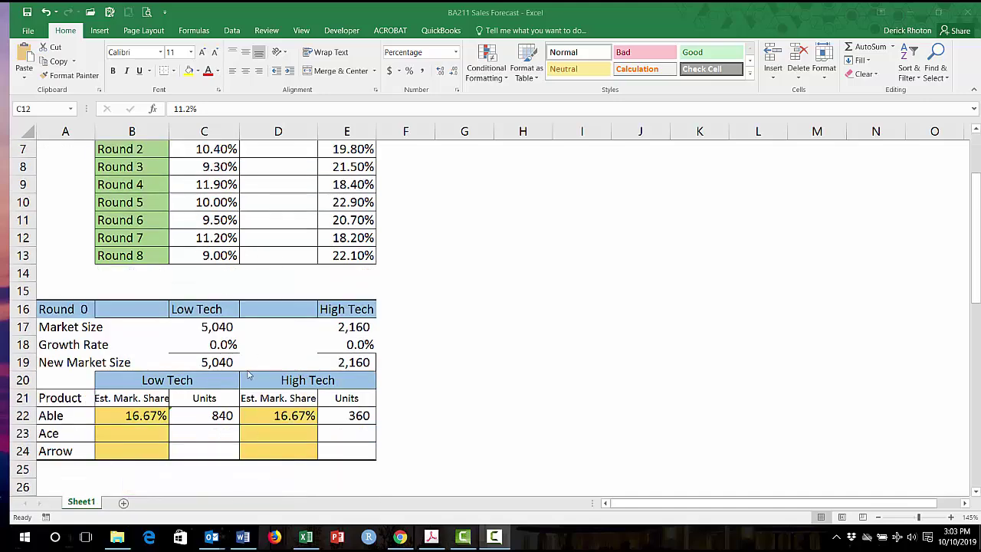
pyautogui.click(216, 331)
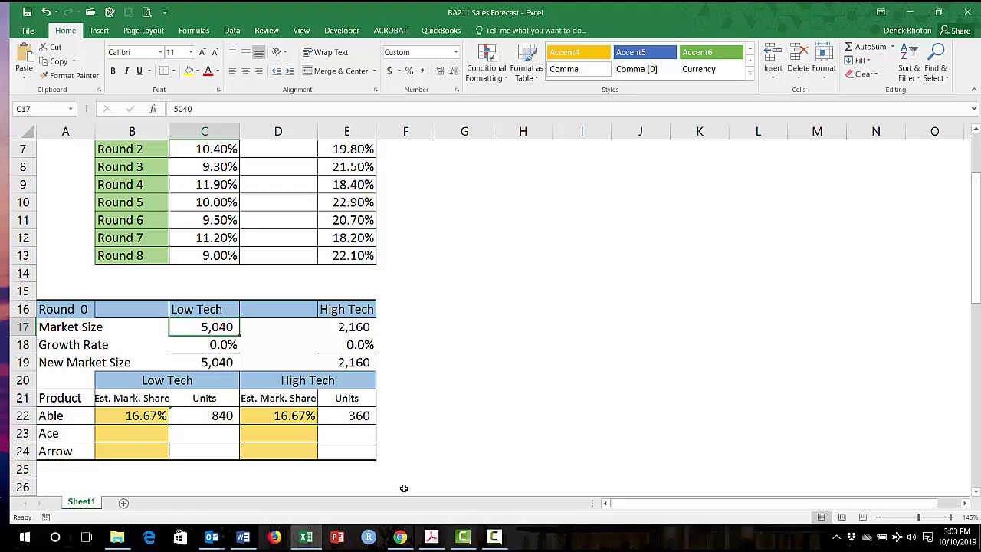
pyautogui.click(431, 537)
pyautogui.scroll(2, 435, 400)
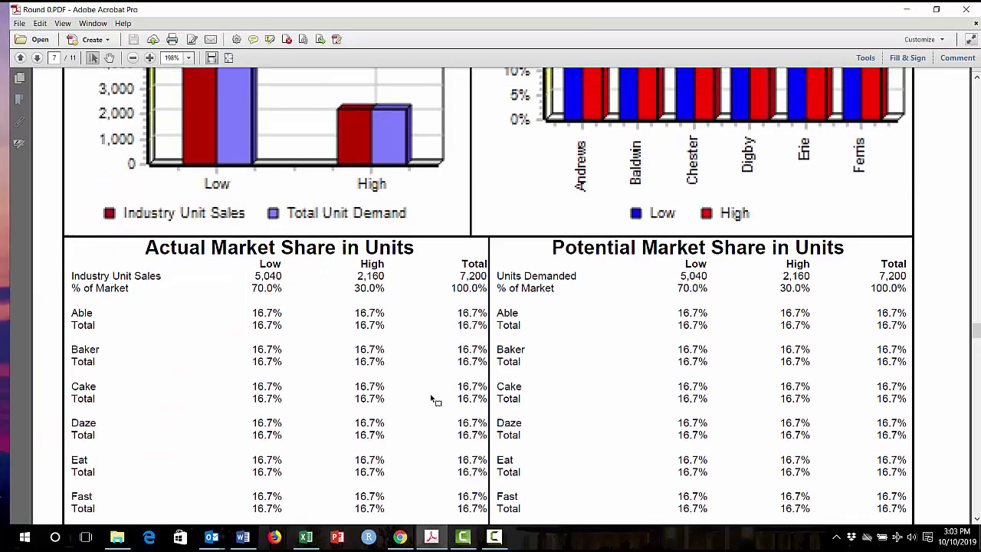
pyautogui.scroll(5, 431, 399)
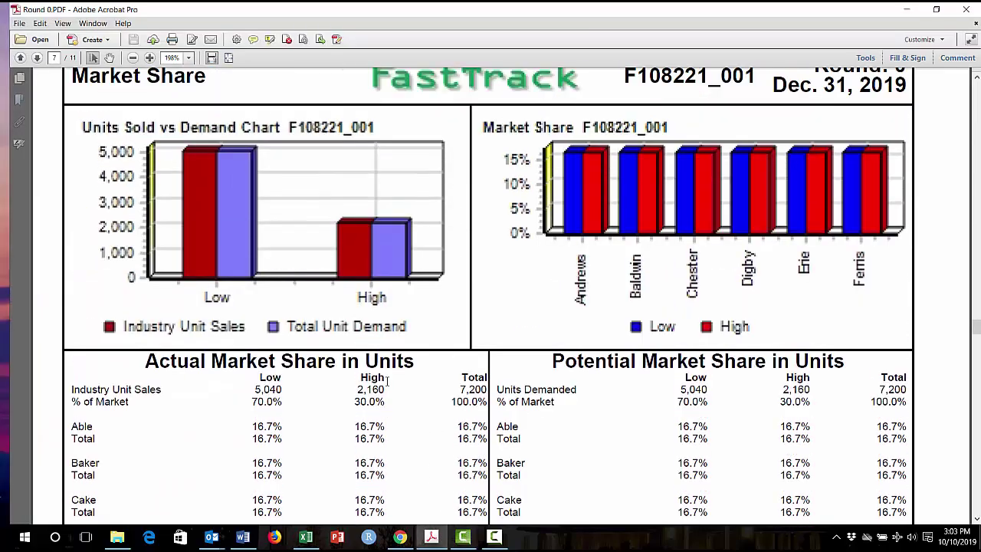
pyautogui.scroll(-4, 324, 383)
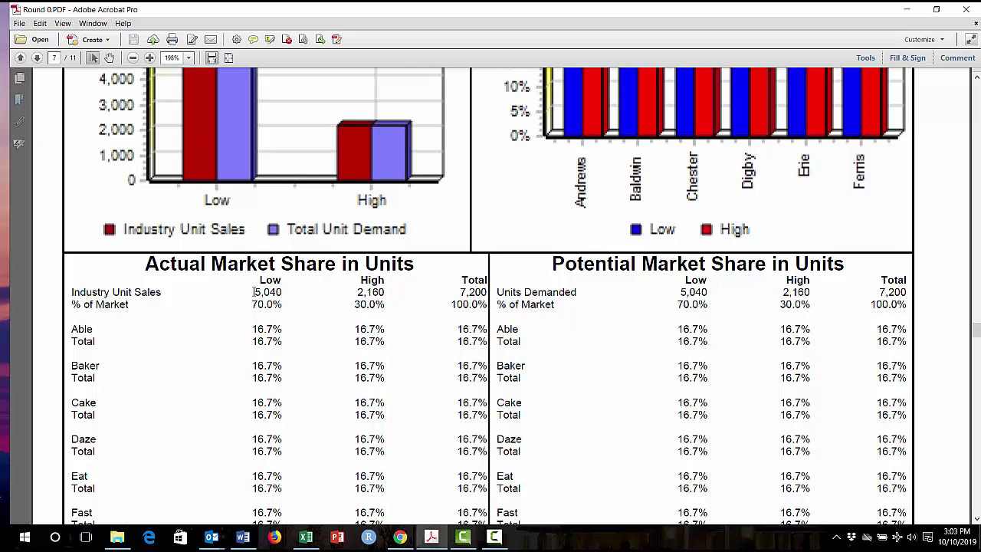
pyautogui.moveTo(254, 293); pyautogui.dragTo(280, 293)
pyautogui.moveTo(358, 292); pyautogui.dragTo(384, 292)
pyautogui.scroll(-2, 342, 277)
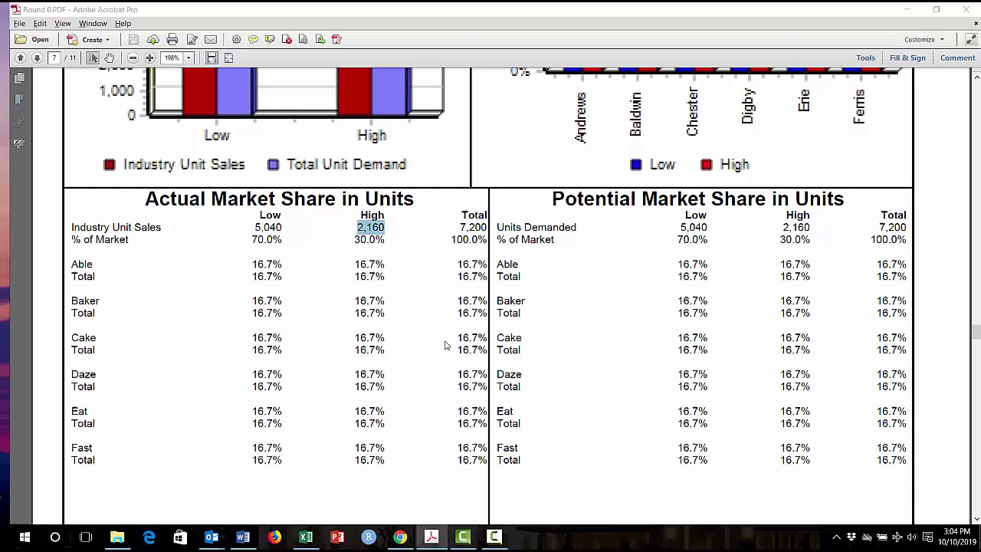
pyautogui.hotkey('alt', 'Tab')
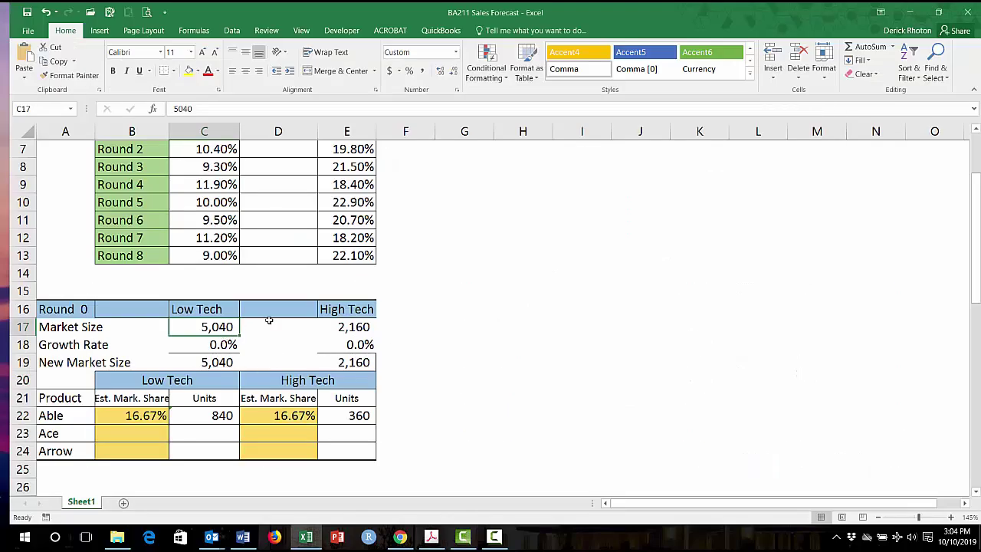
# Step: Review the High Tech market size, new market size and Able's market share and unit formulas
pyautogui.click(371, 328)
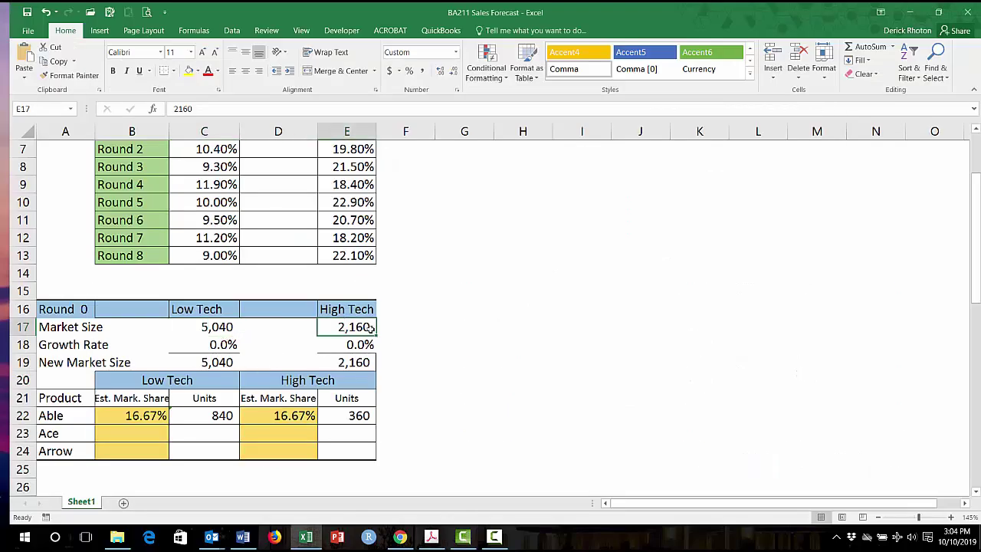
pyautogui.click(220, 361)
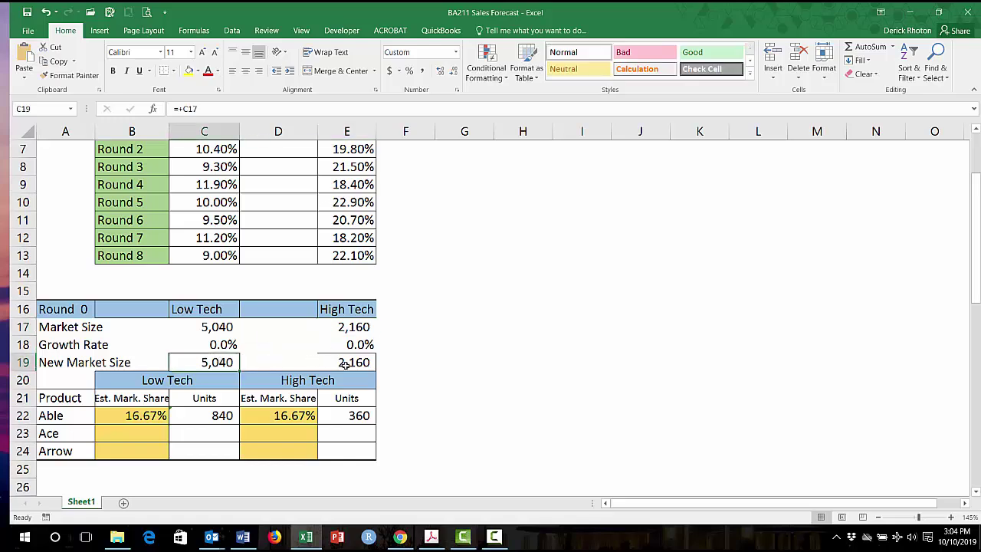
pyautogui.click(142, 418)
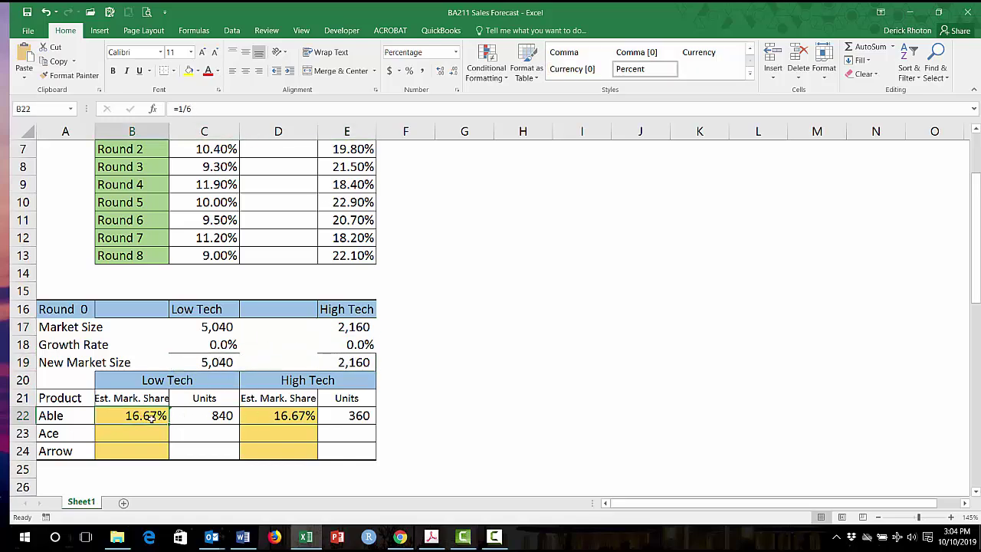
pyautogui.click(263, 415)
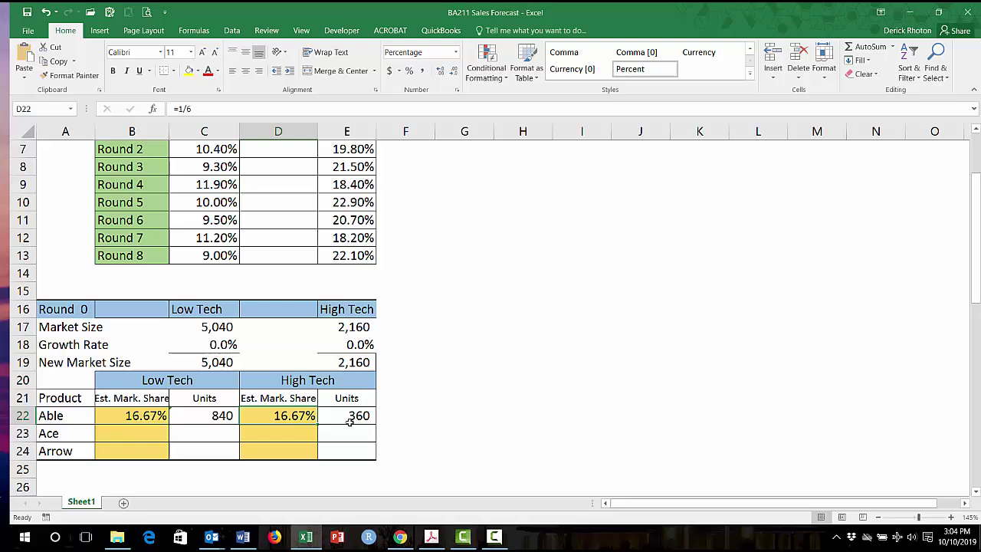
pyautogui.click(221, 417)
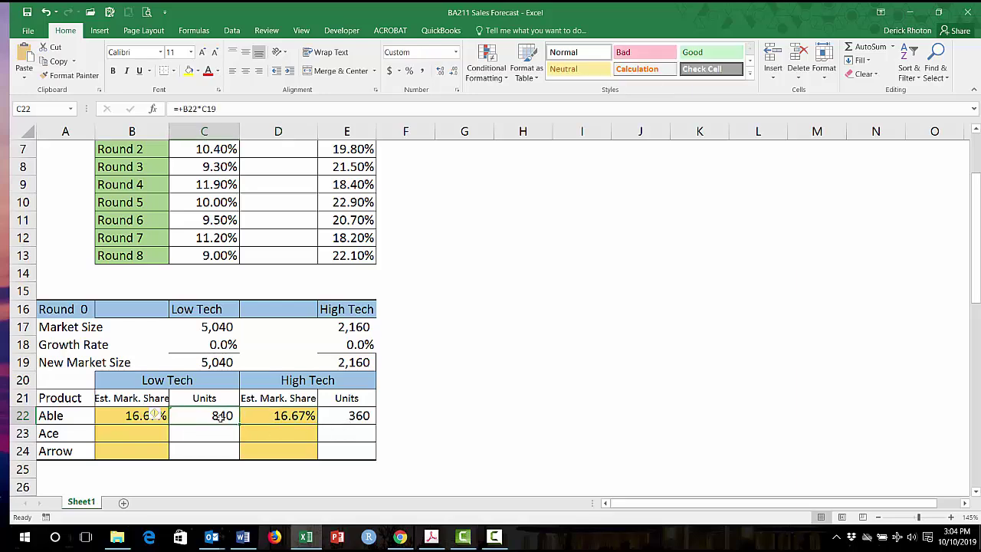
pyautogui.click(306, 417)
pyautogui.click(337, 420)
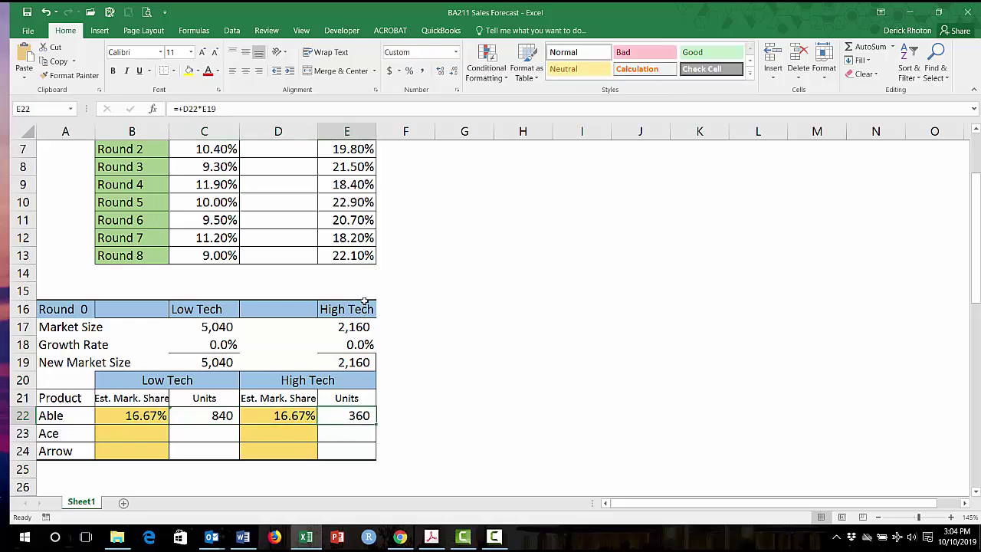
# Step: Add a centred 'Total' header in F16
pyautogui.click(364, 309)
pyautogui.click(383, 308)
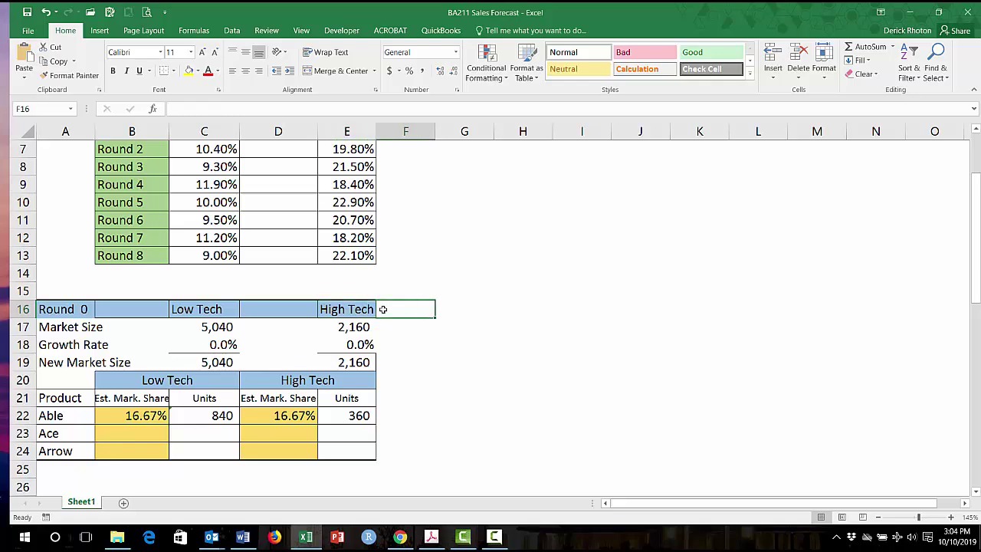
pyautogui.write('Ttoal')
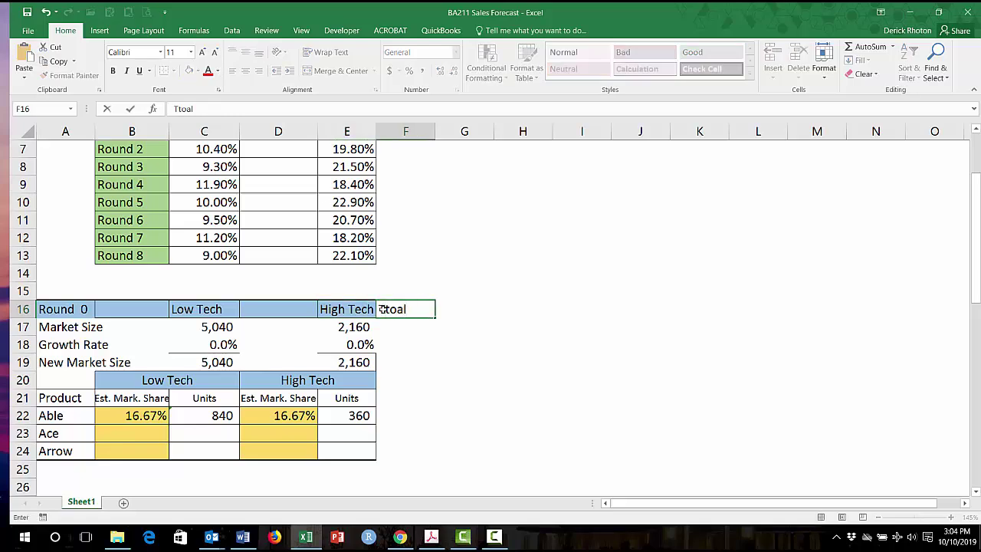
pyautogui.press('BackSpace')
pyautogui.press('BackSpace')
pyautogui.press('BackSpace')
pyautogui.press('BackSpace')
pyautogui.write('otal')
pyautogui.press('Return')
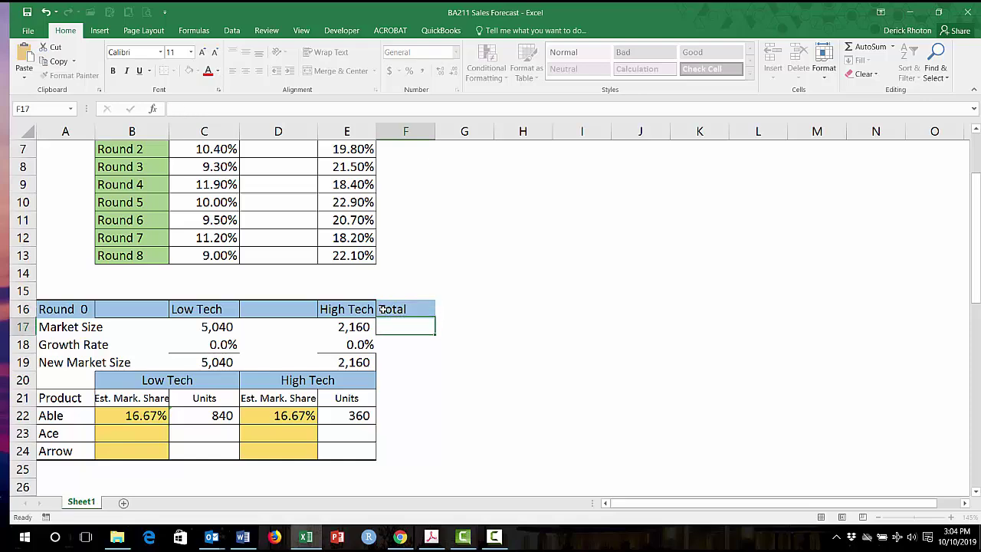
pyautogui.click(382, 309)
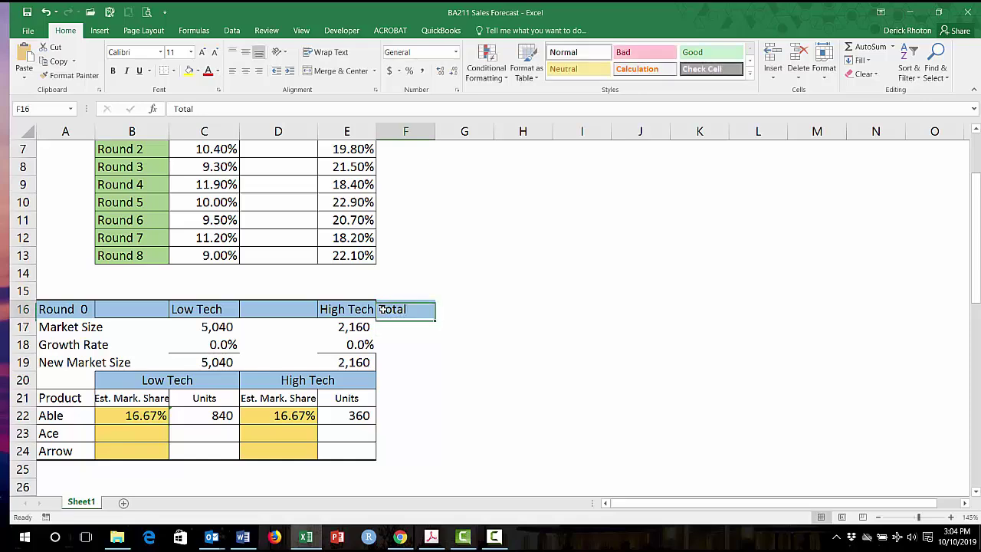
pyautogui.click(246, 70)
# Step: Enter =+E19+C19 in F19 to total the new market size at 7,200
pyautogui.click(411, 361)
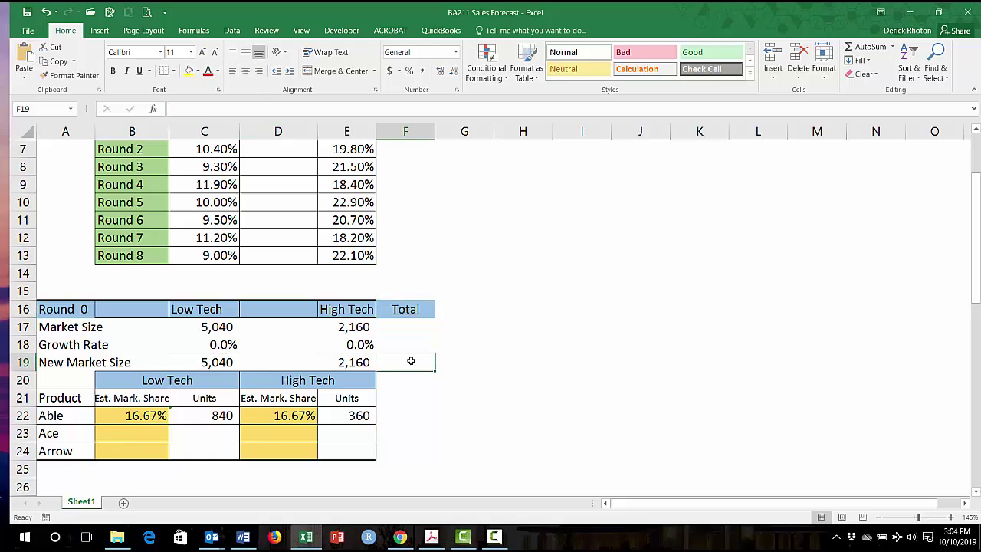
pyautogui.write('+')
pyautogui.press('Left')
pyautogui.write('+')
pyautogui.press('Left')
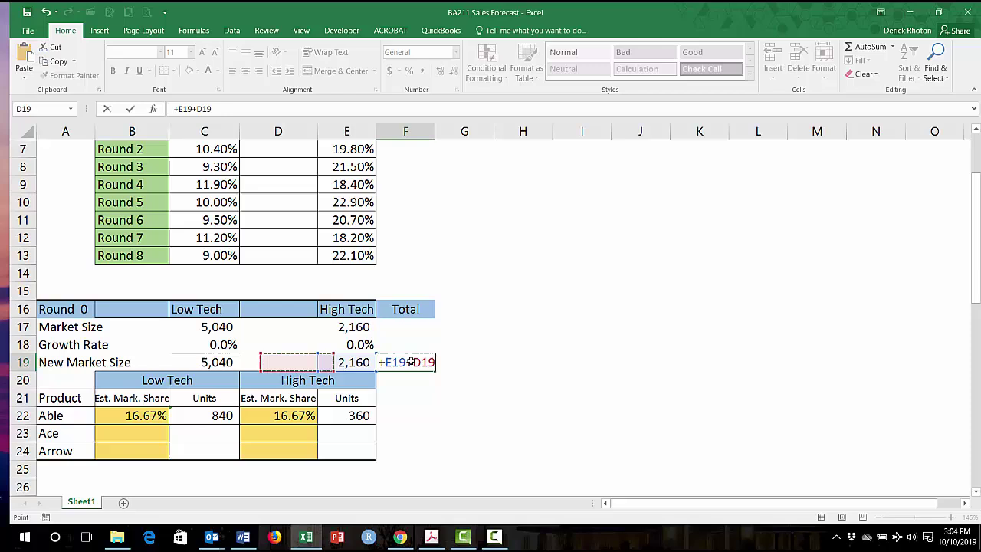
pyautogui.press('Left')
pyautogui.press('Left')
pyautogui.press('Right')
pyautogui.press('Return')
pyautogui.press('Up')
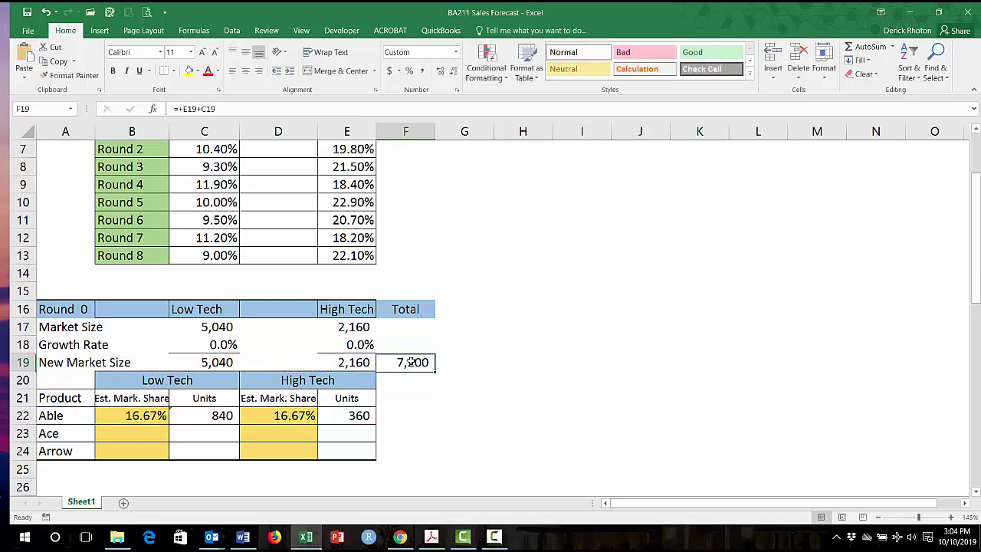
# Step: Copy the total formula into F22:F24 for Able, Ace and Arrow
pyautogui.hotkey('ctrl', 'c')
pyautogui.press('Down')
pyautogui.press('Down')
pyautogui.press('Down')
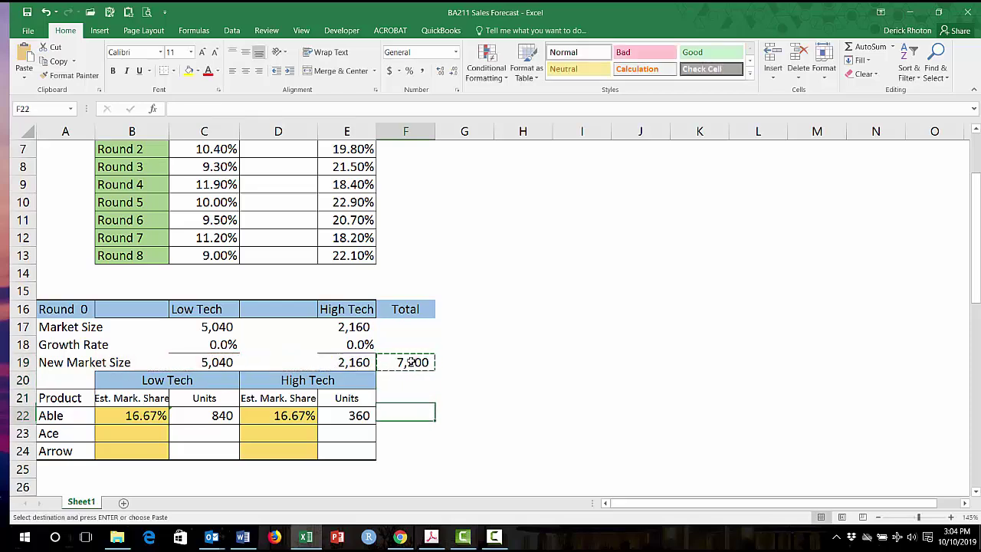
pyautogui.hotkey('ctrl', 'v')
pyautogui.press('Down')
pyautogui.hotkey('ctrl', 'v')
pyautogui.press('Down')
pyautogui.hotkey('ctrl', 'v')
pyautogui.press('Down')
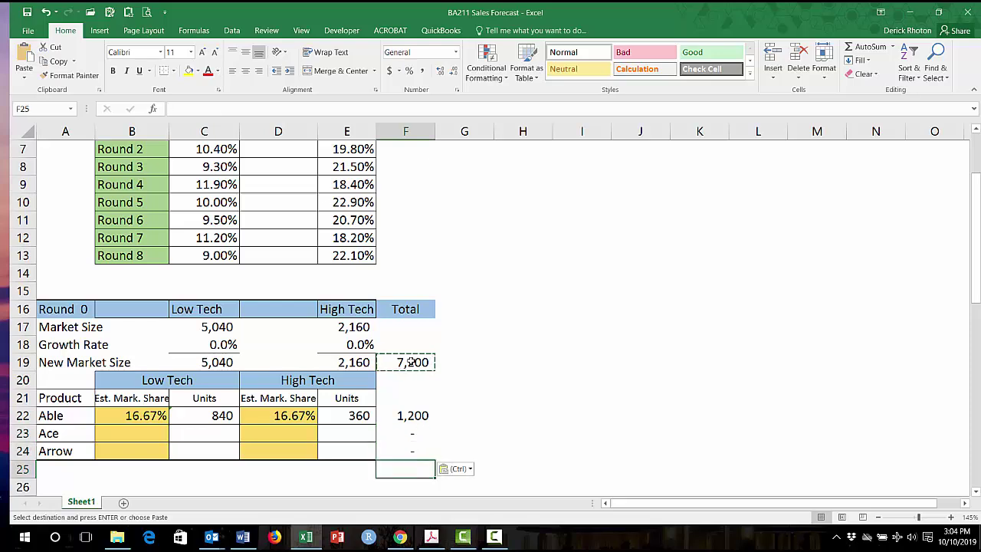
# Step: Give the Total header a thick outline and apply All Borders to F19:F24
pyautogui.click(408, 365)
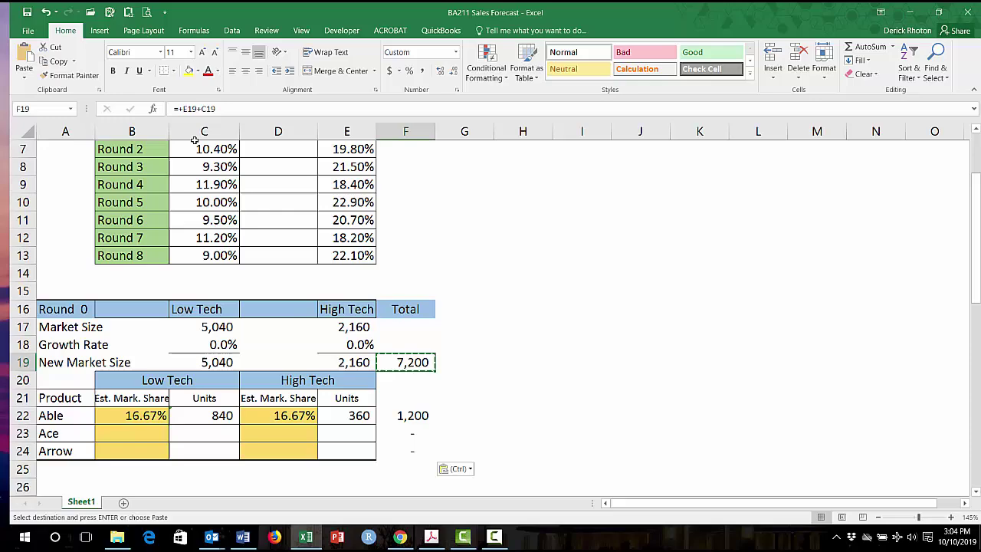
pyautogui.click(398, 309)
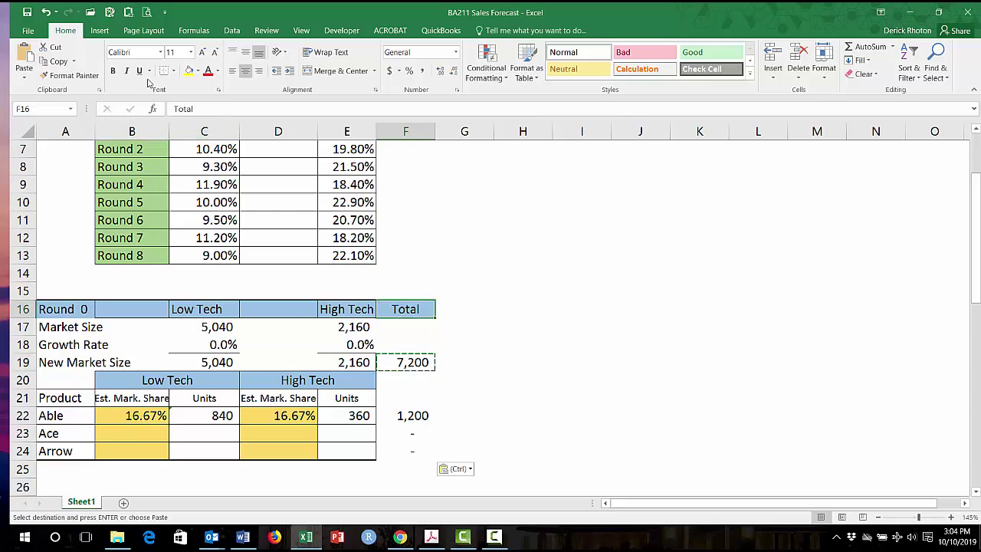
pyautogui.click(174, 72)
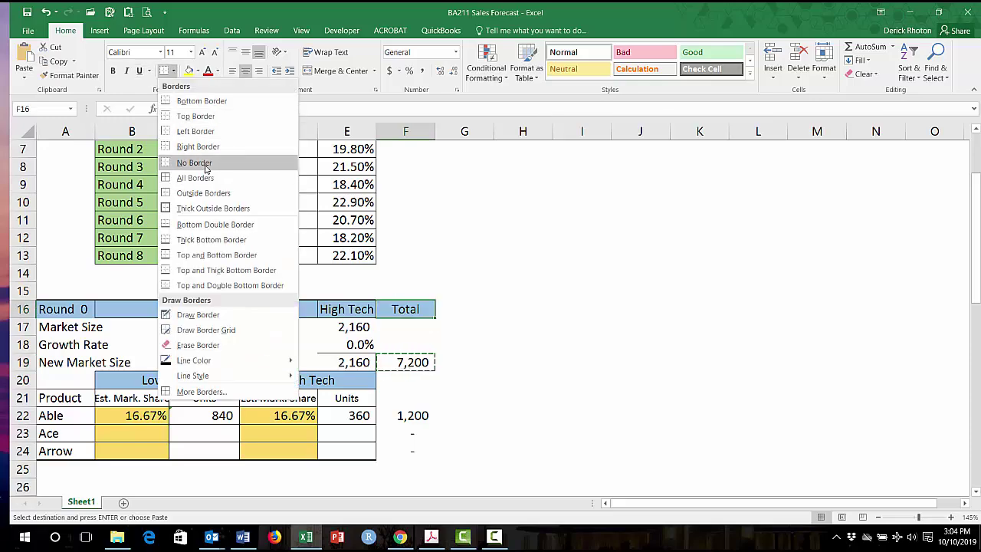
pyautogui.click(222, 208)
pyautogui.moveTo(417, 364); pyautogui.dragTo(412, 452)
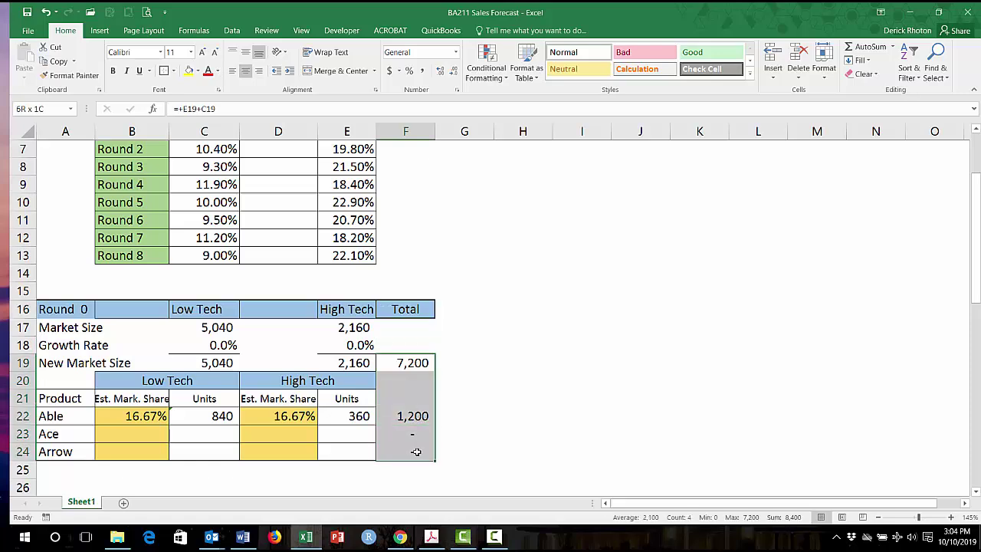
pyautogui.click(173, 71)
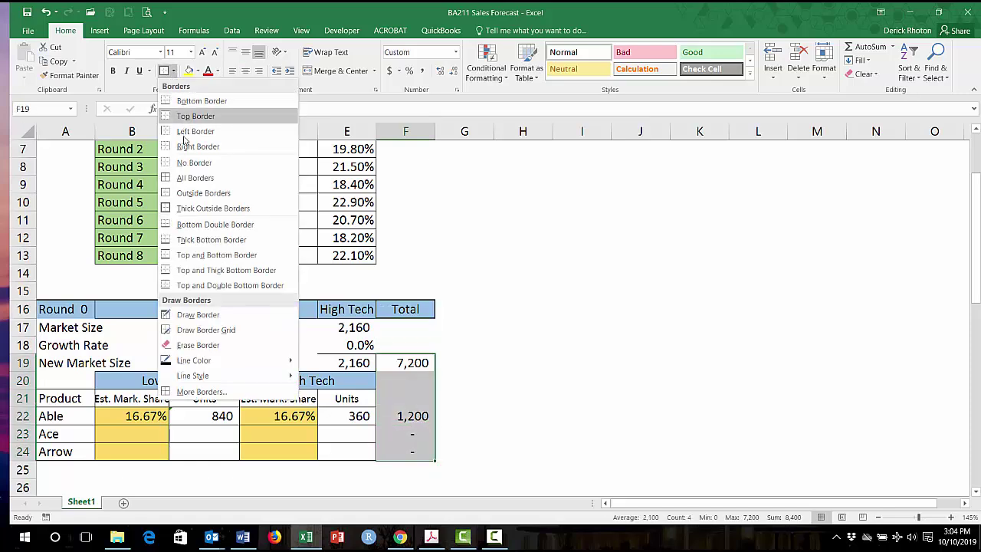
pyautogui.click(188, 177)
# Step: Put a thick outside border around the whole Round 0 table A16:F24
pyautogui.moveTo(62, 307); pyautogui.dragTo(433, 454)
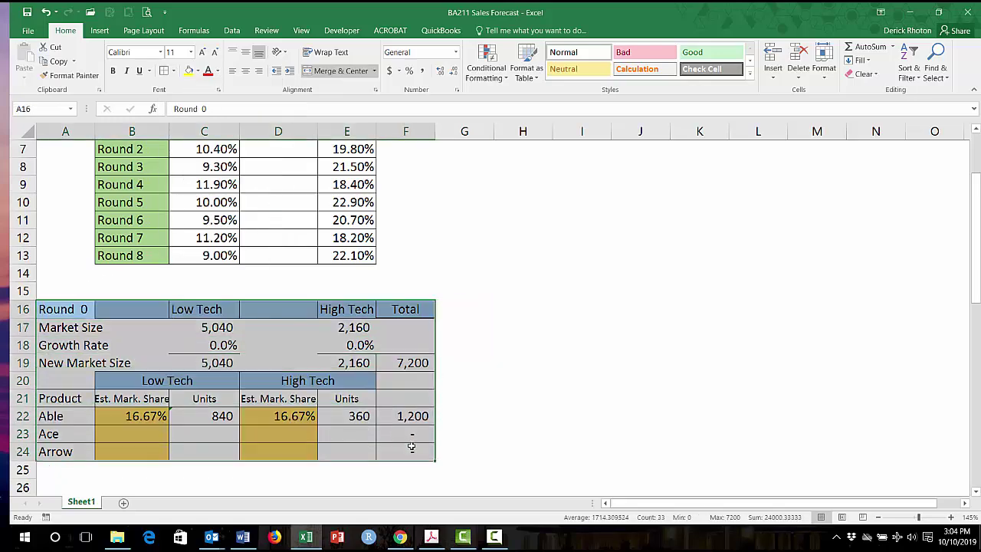
pyautogui.click(174, 71)
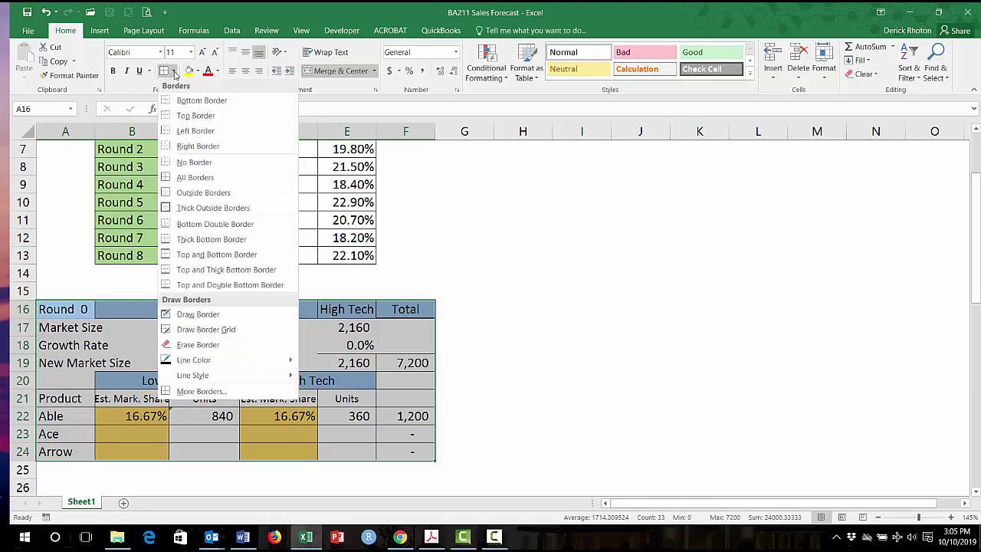
pyautogui.click(181, 211)
pyautogui.click(500, 383)
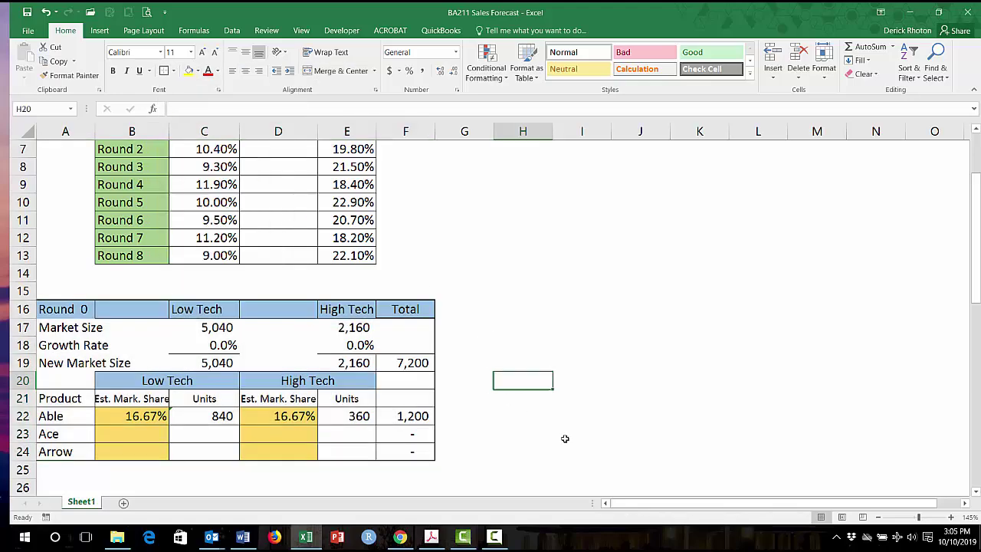
# Step: Make the Total column F16:F24 bold
pyautogui.click(411, 415)
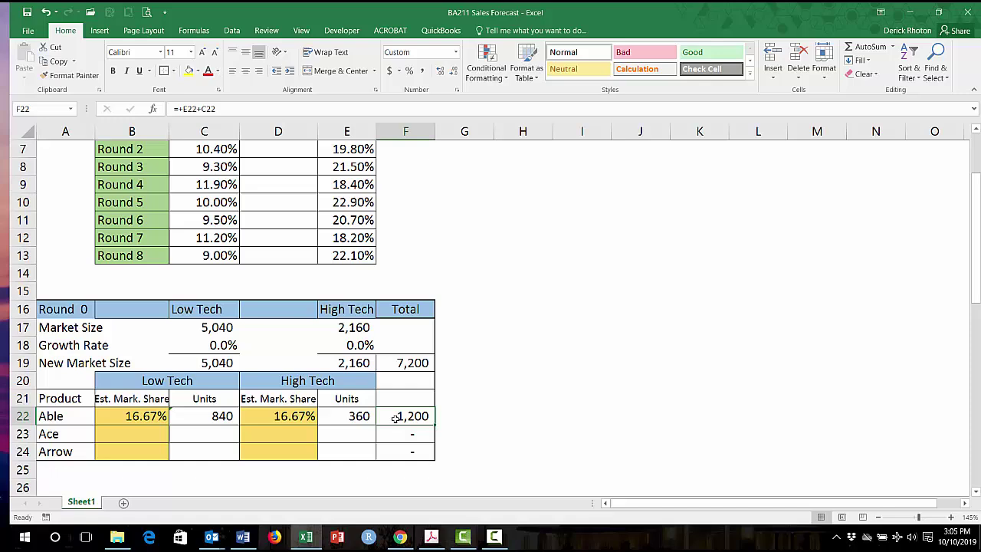
pyautogui.moveTo(408, 312); pyautogui.dragTo(411, 454)
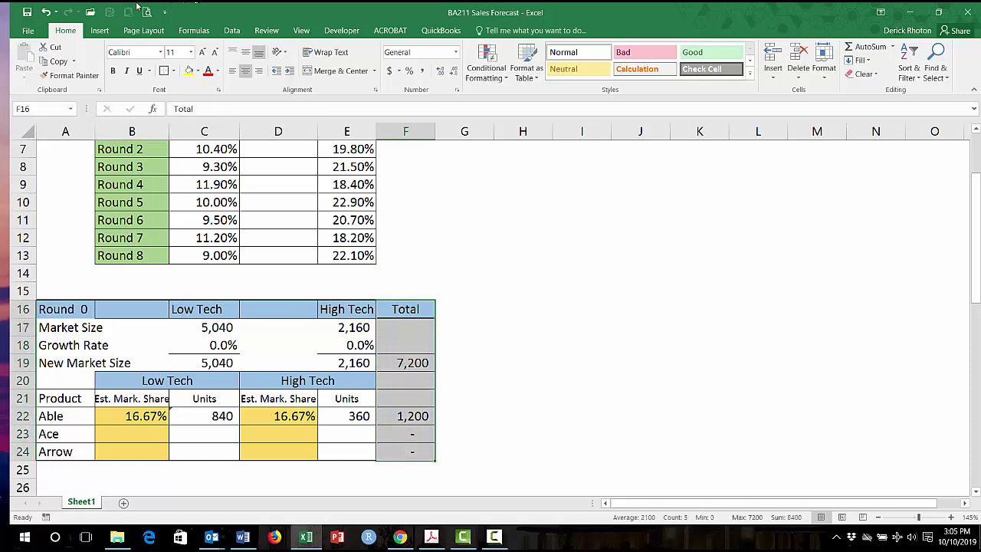
pyautogui.click(113, 70)
pyautogui.click(403, 414)
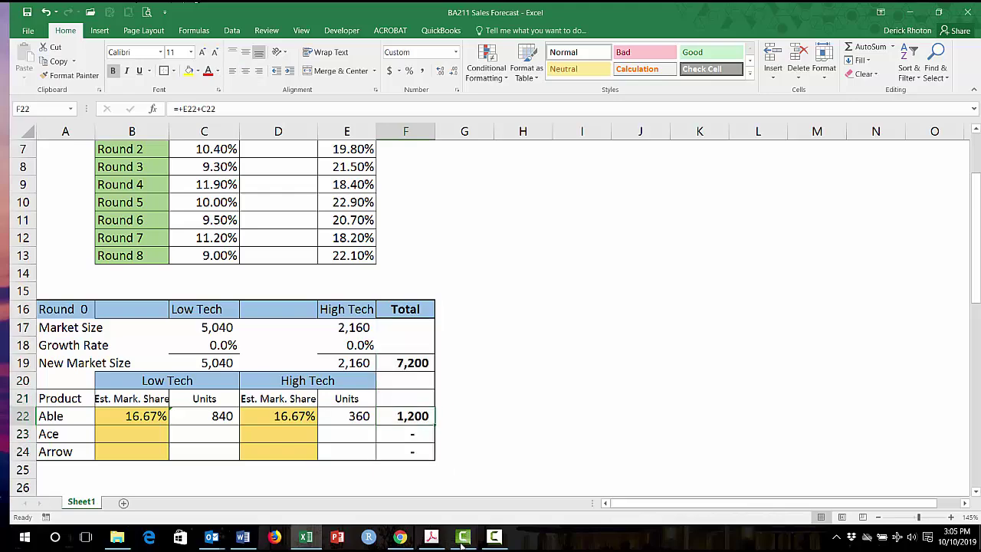
pyautogui.click(432, 537)
pyautogui.scroll(5, 444, 349)
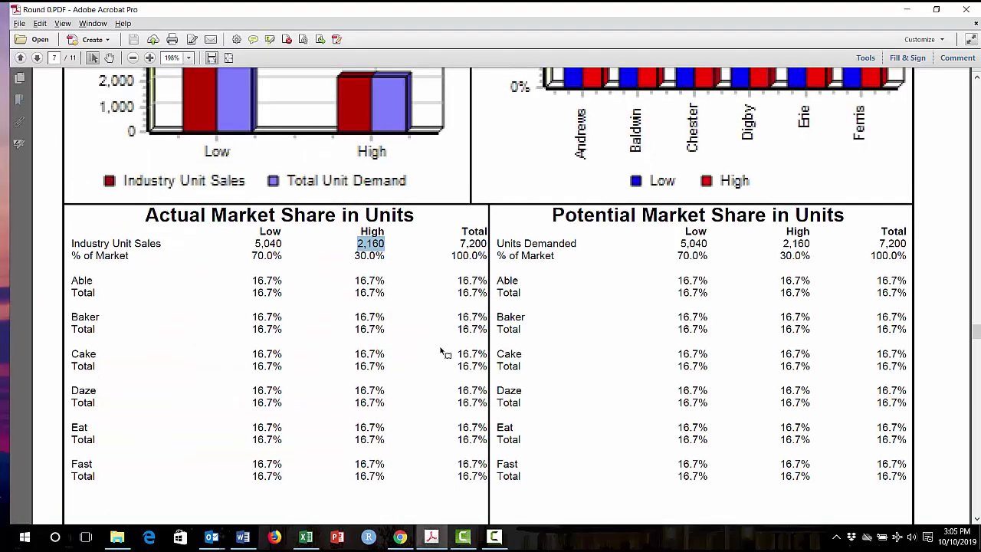
pyautogui.scroll(5, 445, 349)
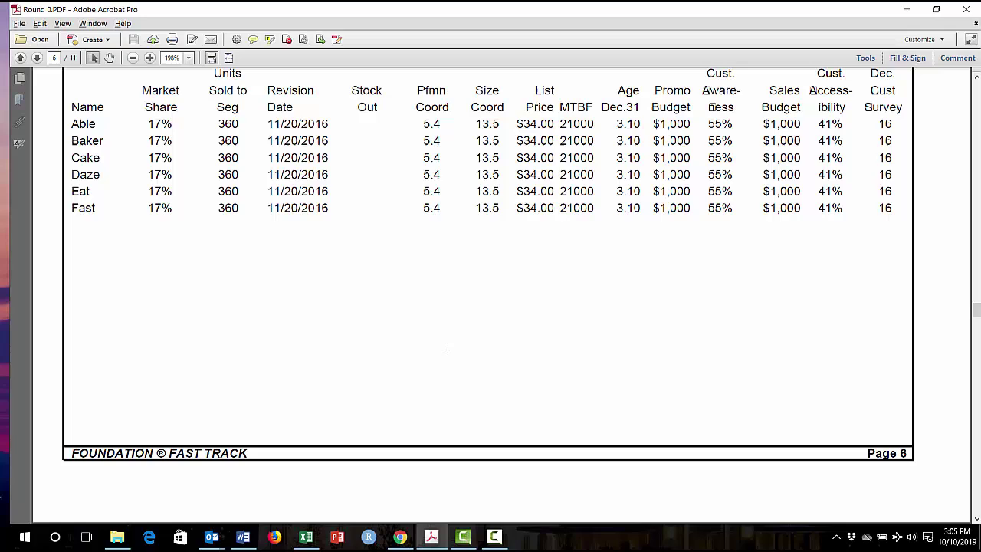
pyautogui.scroll(15, 445, 349)
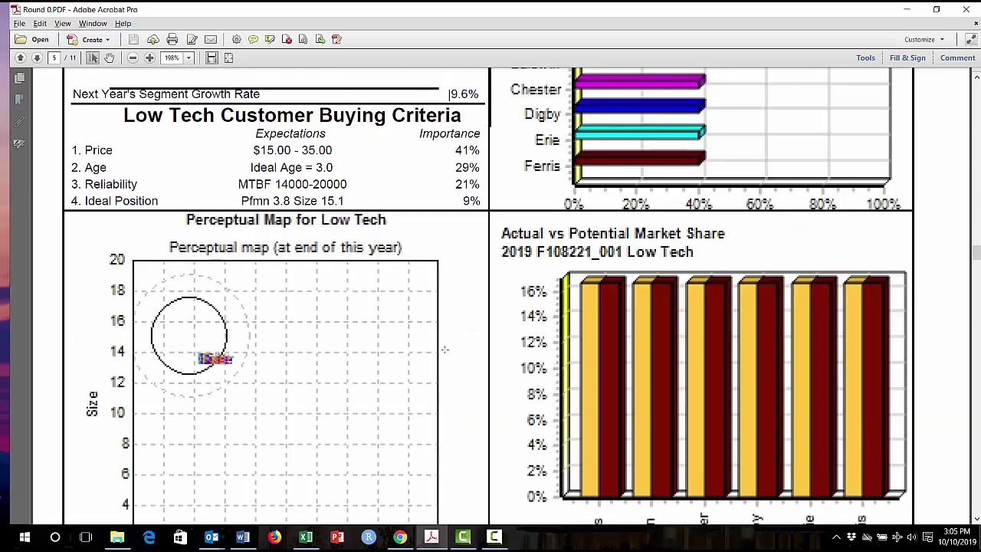
pyautogui.scroll(12, 444, 349)
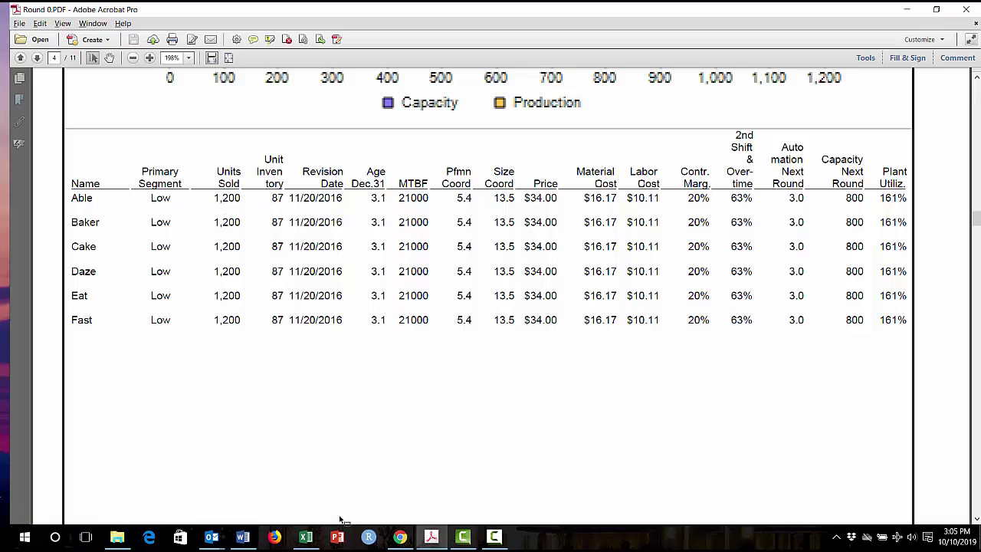
pyautogui.click(305, 537)
# Step: Check Able's Low Tech and High Tech unit formulas, then select A16:F24
pyautogui.click(197, 420)
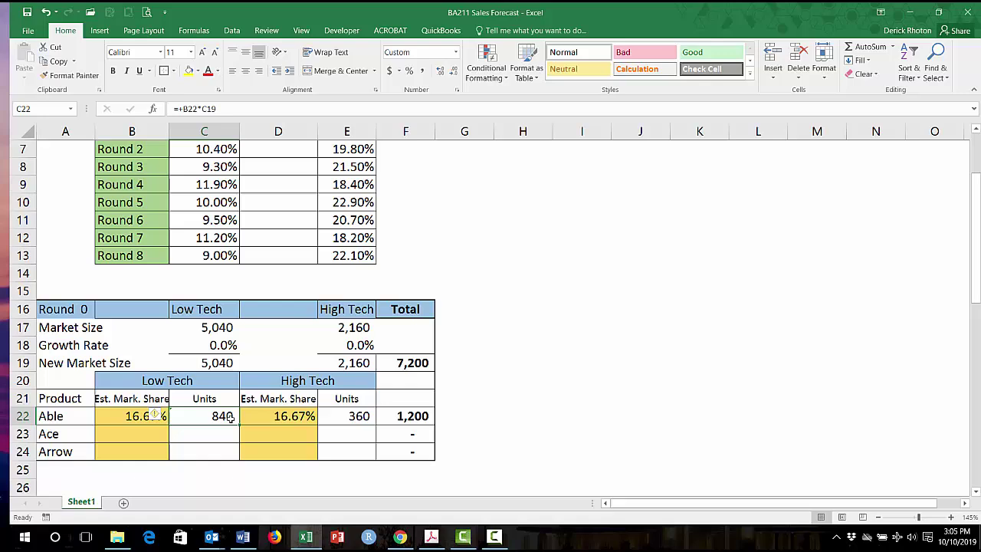
pyautogui.click(360, 419)
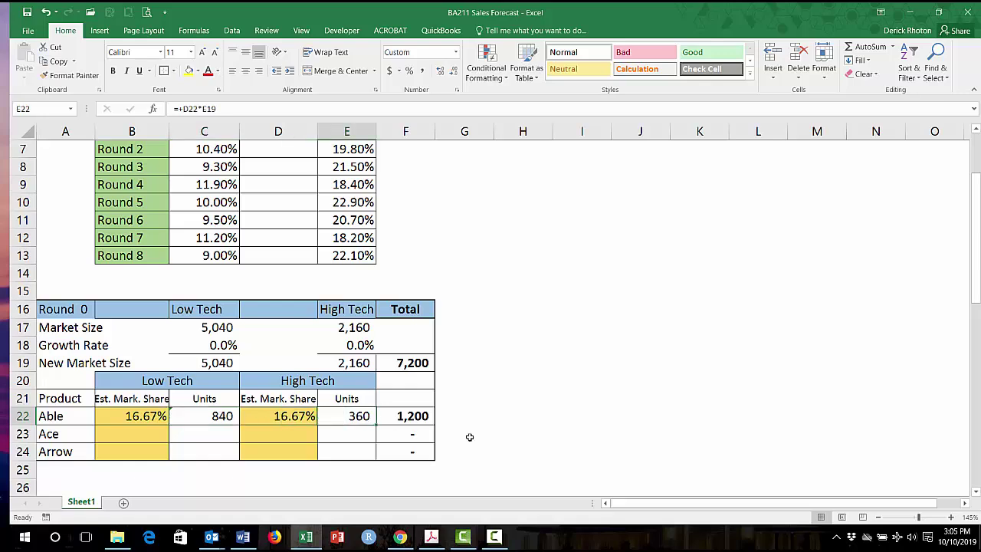
pyautogui.scroll(-2, 313, 416)
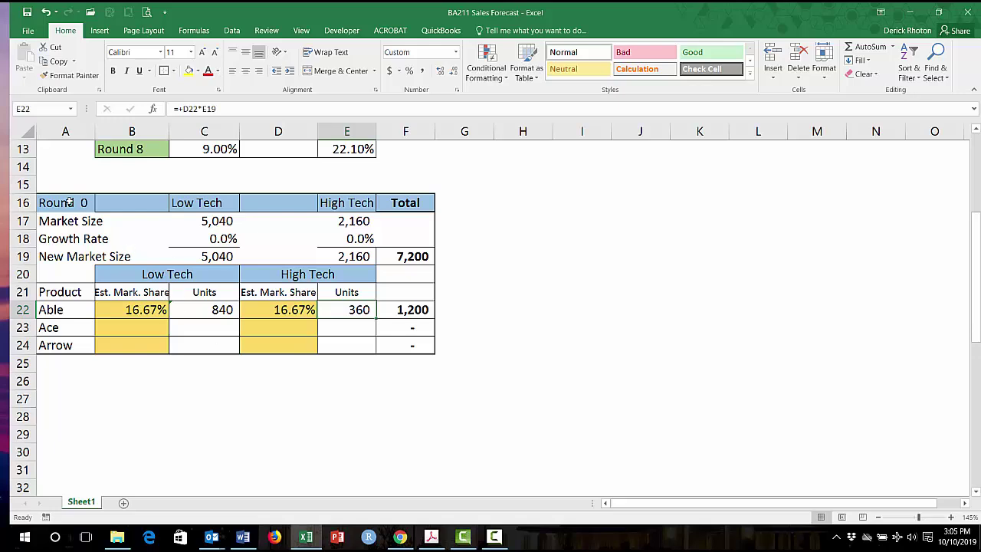
pyautogui.moveTo(68, 202); pyautogui.dragTo(389, 346)
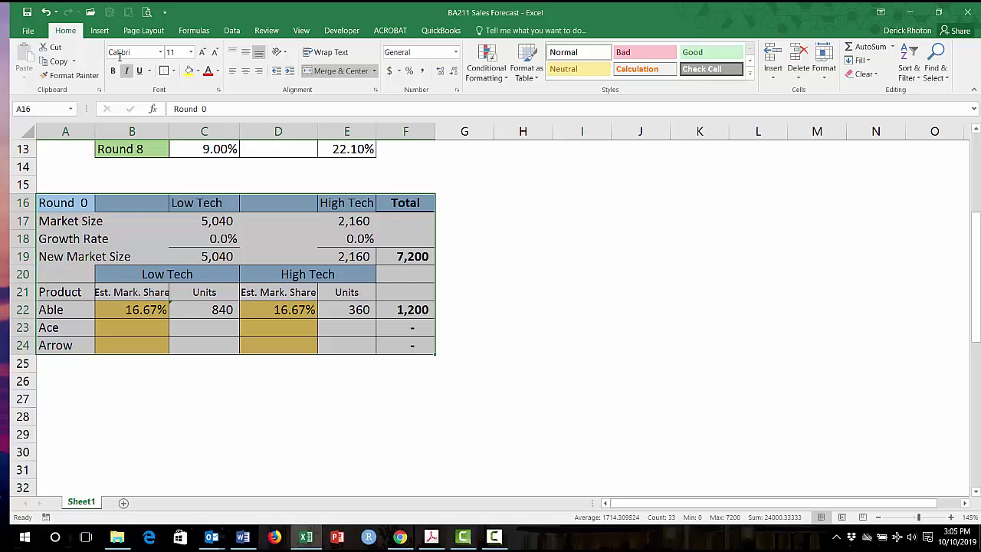
# Step: Paste a copy of the Round 0 table at A26 and retitle it Round 1
pyautogui.click(59, 61)
pyautogui.click(54, 387)
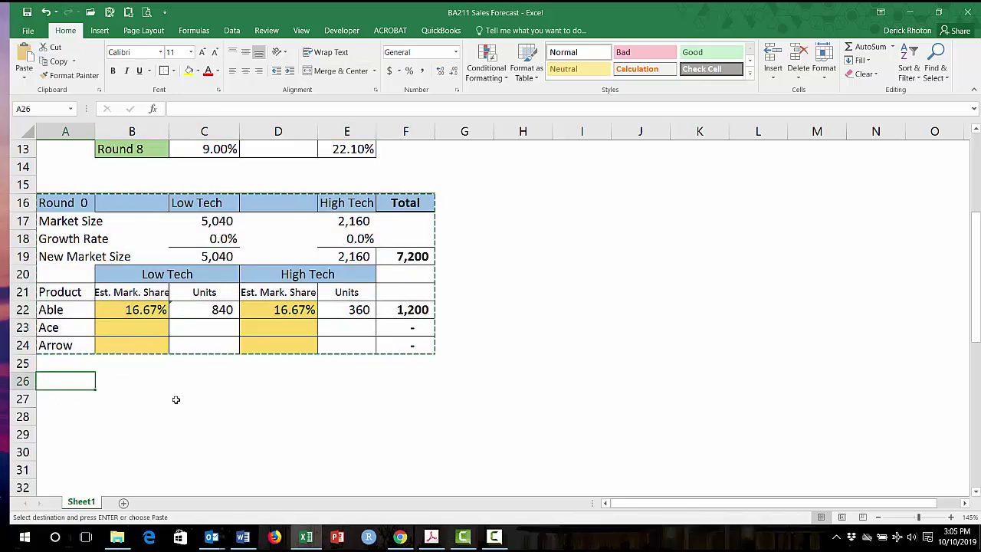
pyautogui.hotkey('ctrl', 'v')
pyautogui.click(81, 382)
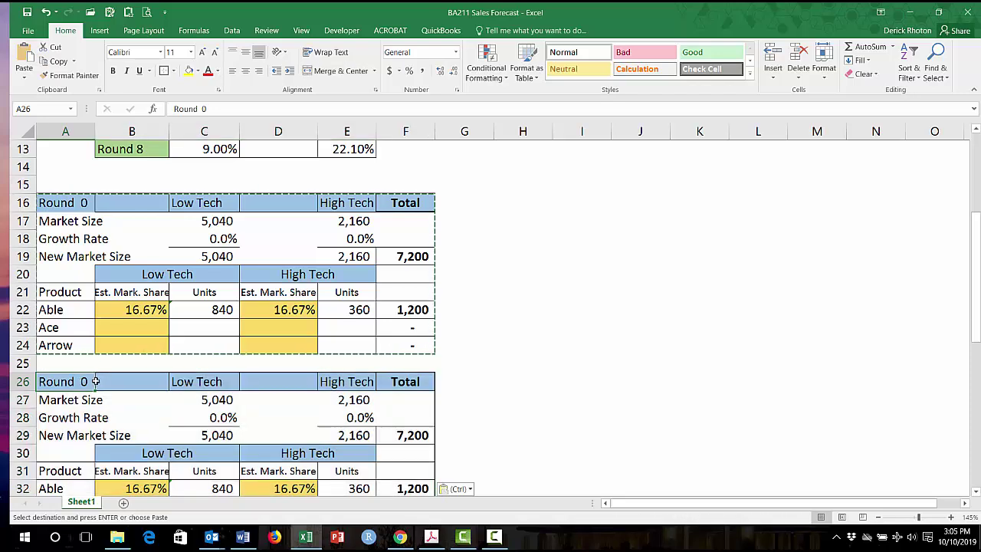
pyautogui.doubleClick(212, 109)
pyautogui.write('1')
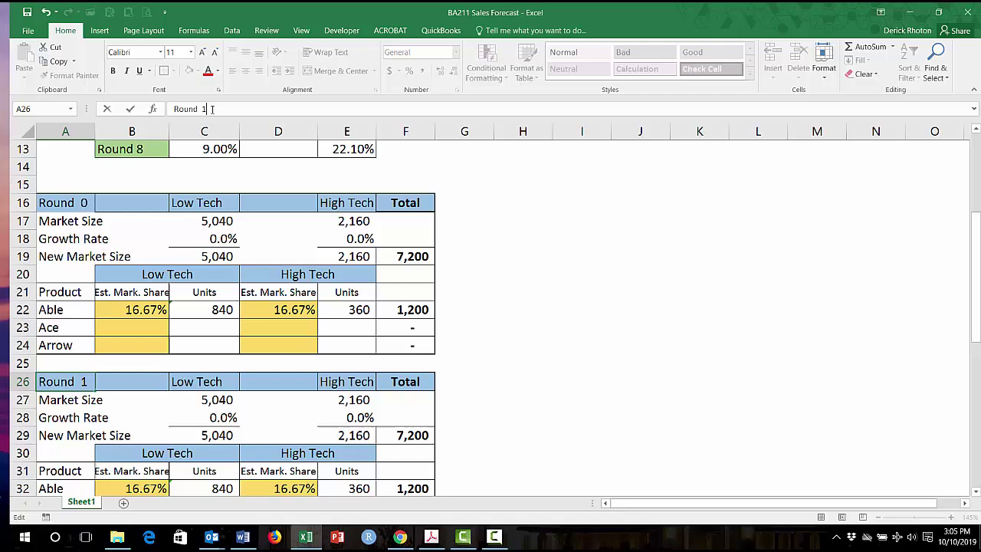
pyautogui.press('Return')
# Step: Link Round 1's Low Tech market size in C27 to Round 0's new market size with =+C19
pyautogui.press('Right')
pyautogui.press('Right')
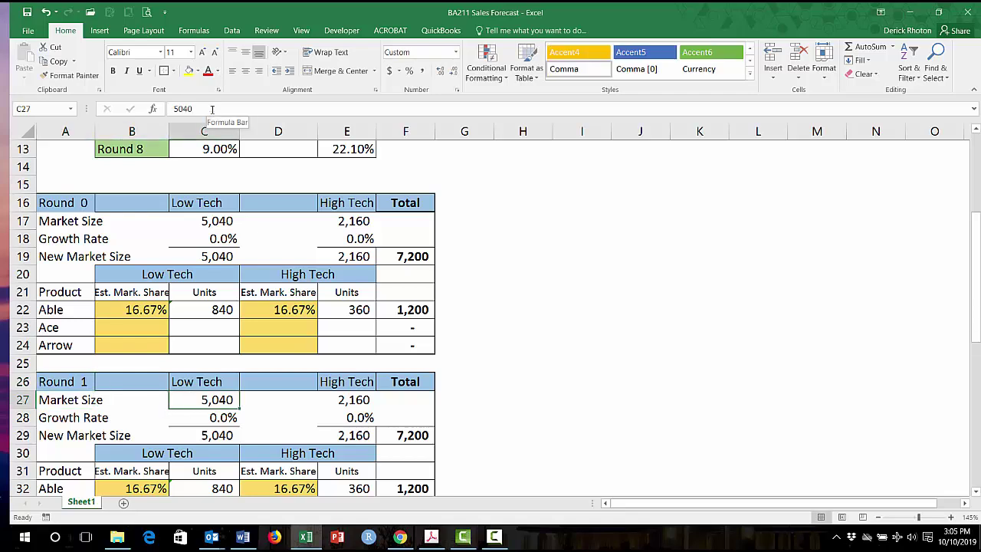
pyautogui.click(212, 109)
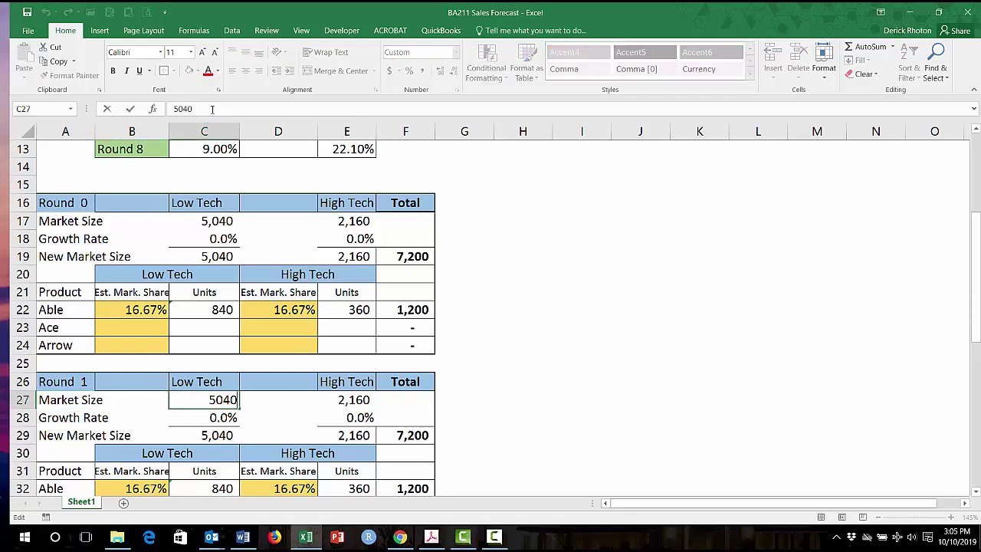
pyautogui.scroll(1, 247, 164)
pyautogui.scroll(-1, 258, 192)
pyautogui.press('Escape')
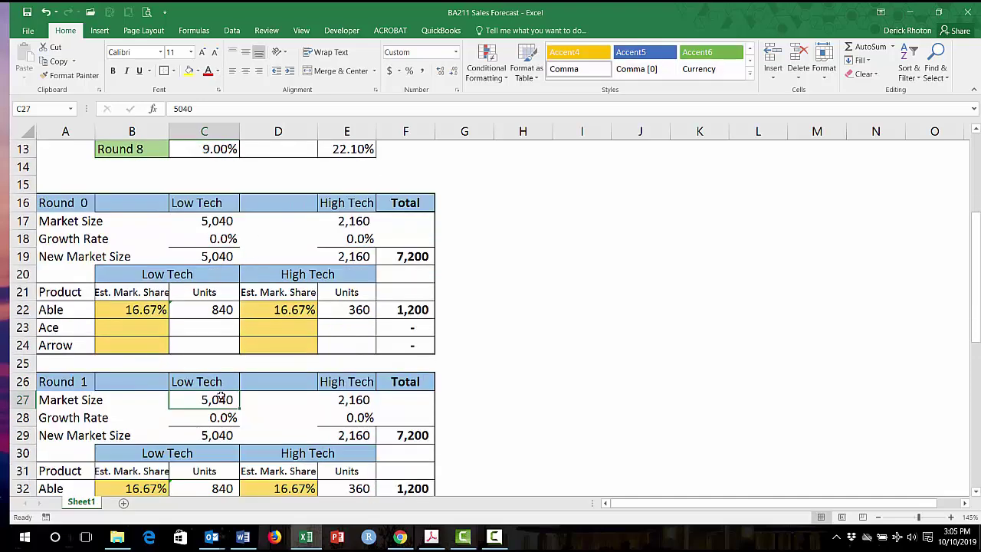
pyautogui.write('+')
pyautogui.click(218, 257)
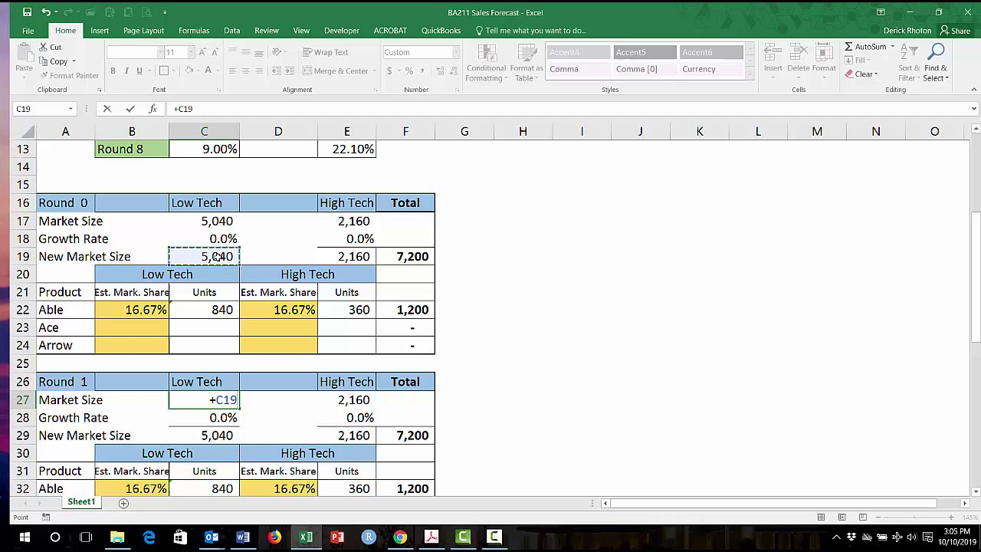
pyautogui.press('Return')
pyautogui.press('Up')
pyautogui.hotkey('ctrl', 'c')
pyautogui.press('Right')
pyautogui.press('Right')
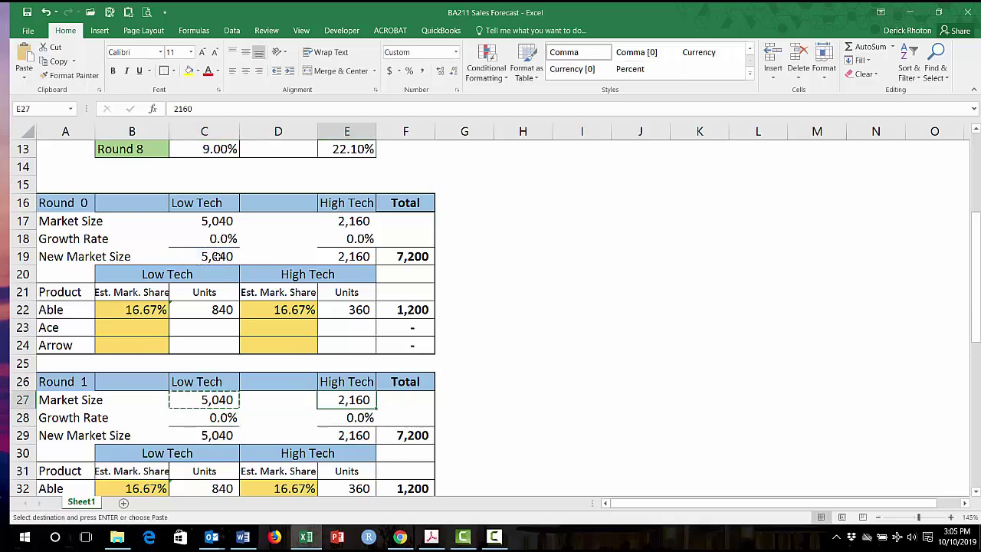
pyautogui.press('Escape')
pyautogui.press('Down')
pyautogui.press('Left')
pyautogui.press('Left')
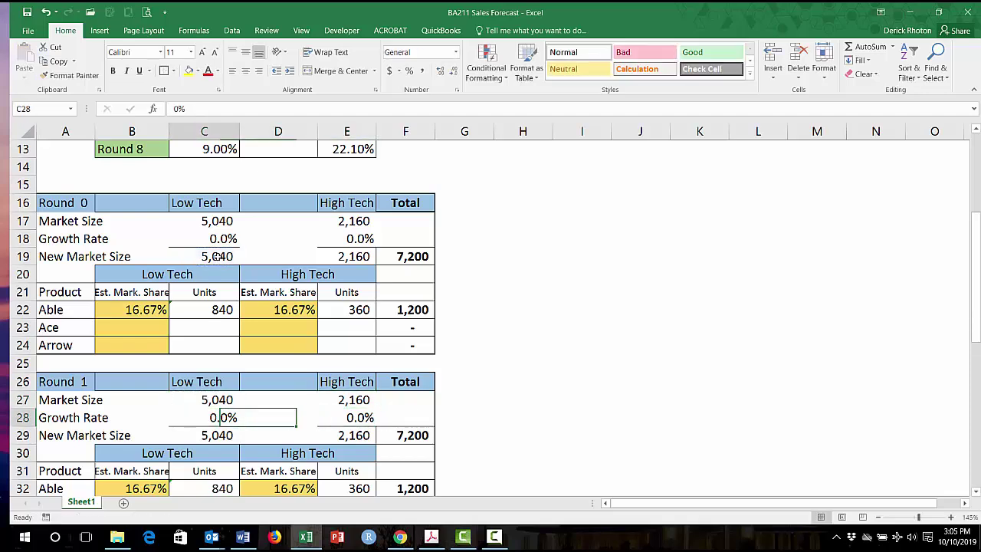
# Step: Find the 9.6% Low Tech next-year growth rate on Round 0.PDF's Low Tech Segment Analysis page
pyautogui.click(432, 537)
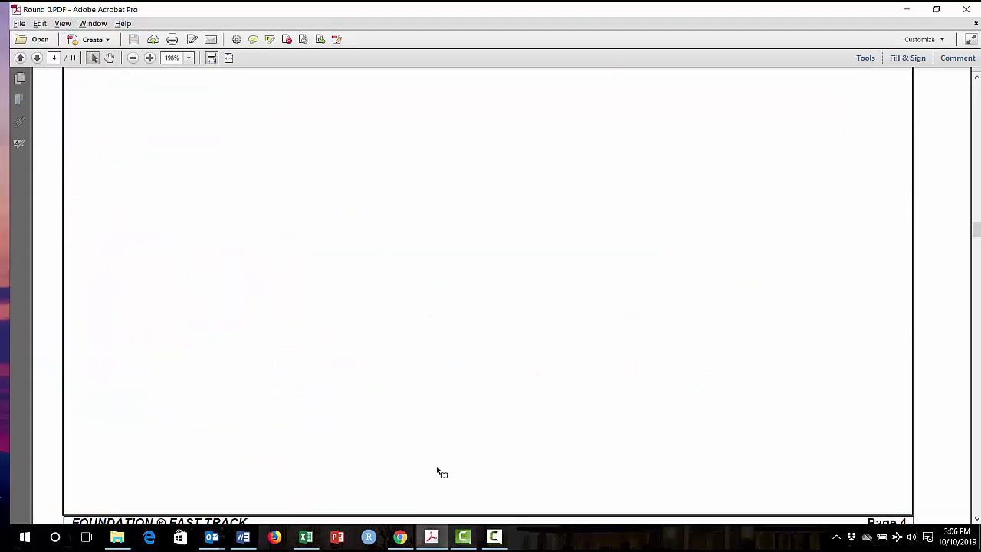
pyautogui.scroll(10, 442, 473)
pyautogui.scroll(8, 439, 471)
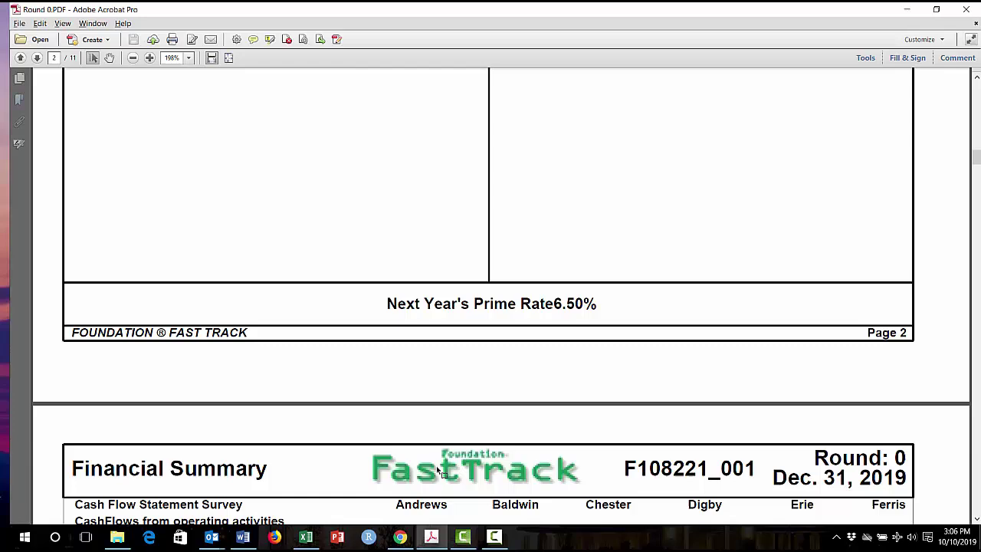
pyautogui.scroll(-20, 438, 471)
pyautogui.scroll(5, 440, 470)
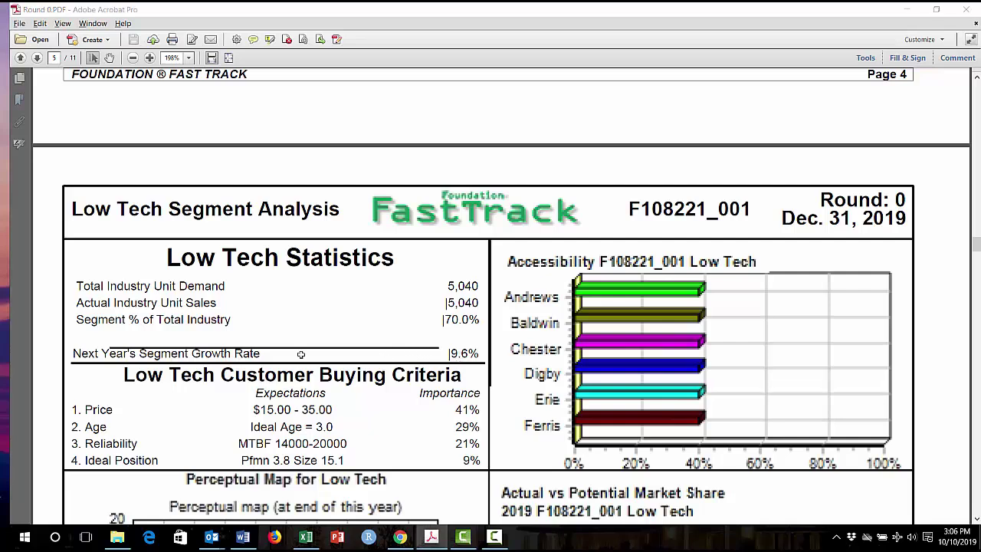
pyautogui.hotkey('alt', 'Tab')
pyautogui.scroll(5, 284, 324)
# Step: Link Round 1's Low Tech growth rate in C28 to the 9.6% rate in C6
pyautogui.click(208, 232)
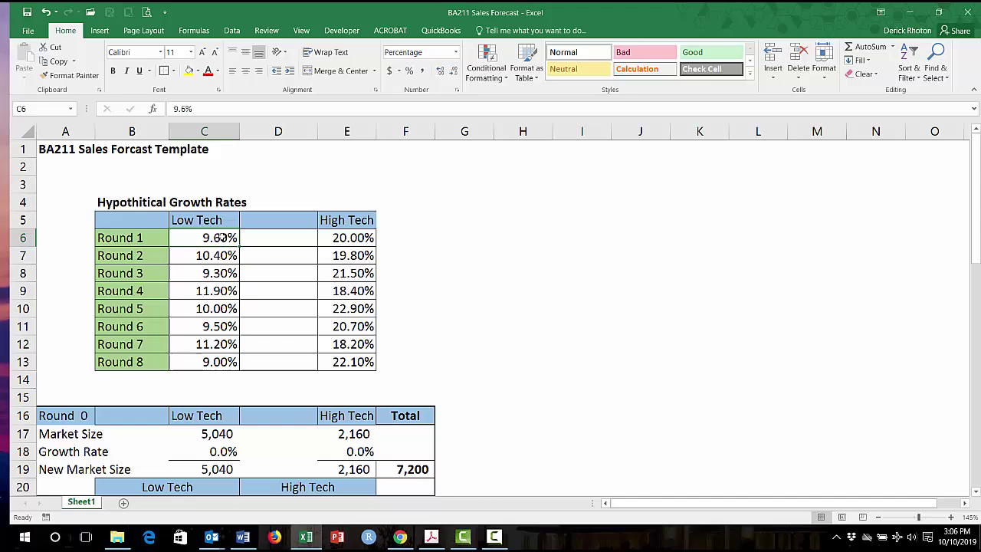
pyautogui.scroll(-4, 230, 307)
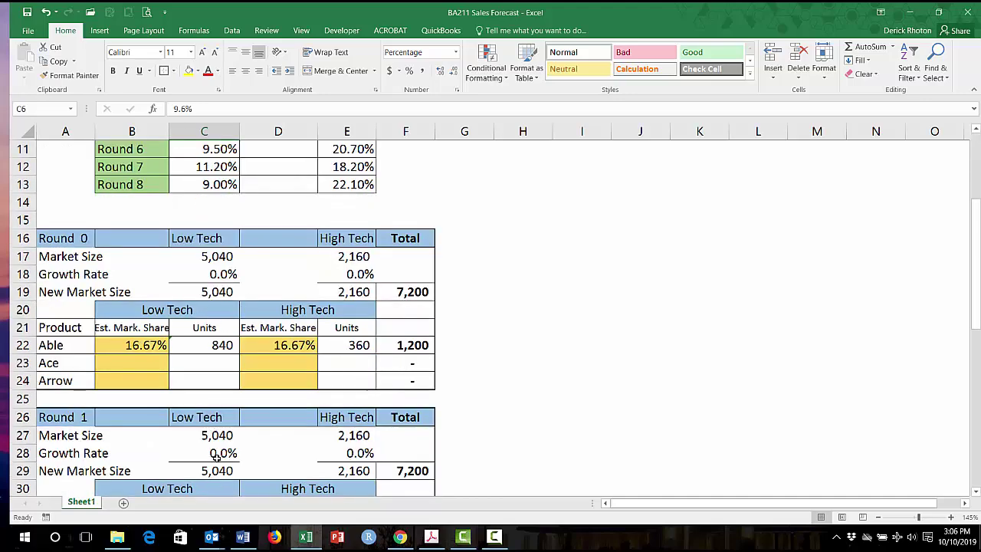
pyautogui.click(217, 455)
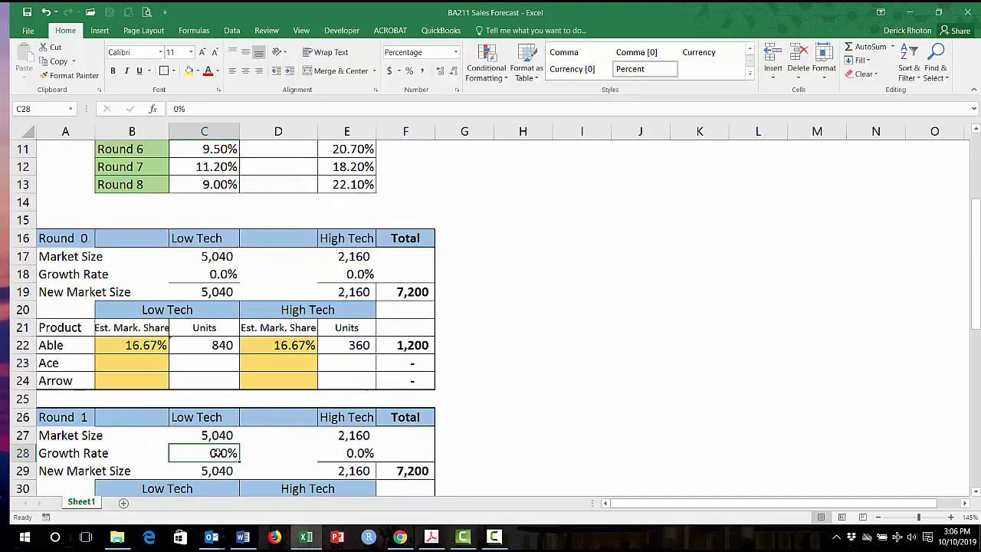
pyautogui.write('+')
pyautogui.scroll(4, 217, 253)
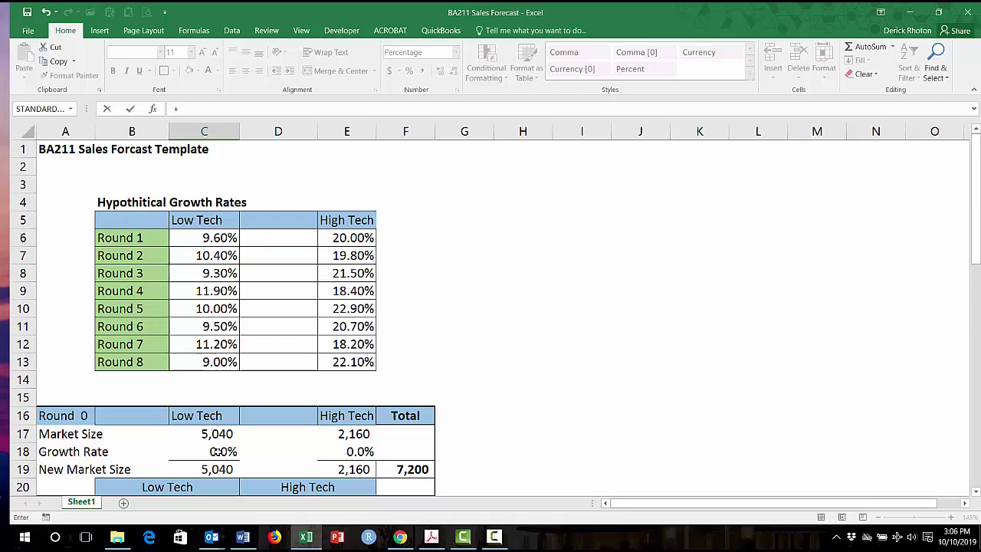
pyautogui.click(216, 236)
pyautogui.press('Return')
pyautogui.press('Return')
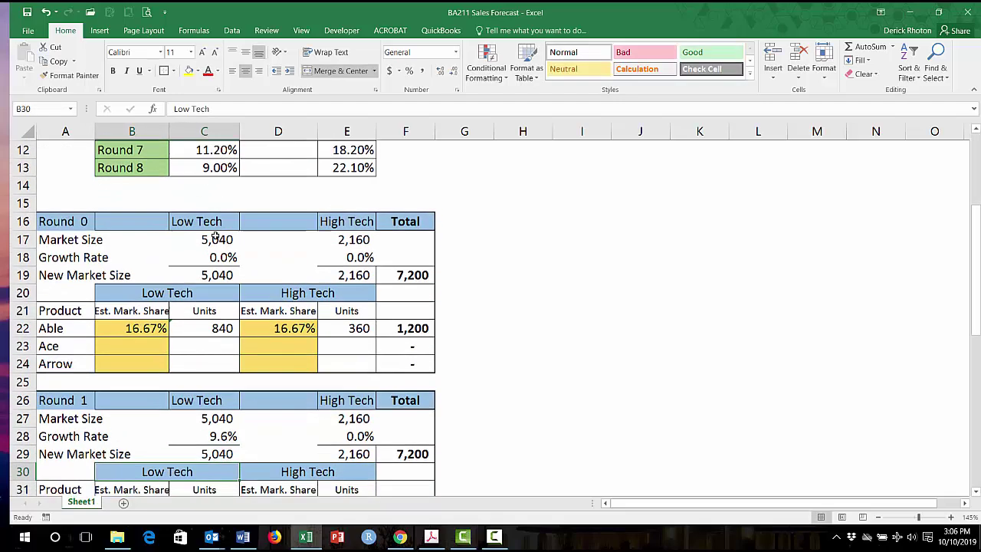
# Step: Enter =+C27*C28 as Round 1's Low Tech New Market Size, showing 484
pyautogui.press('Up')
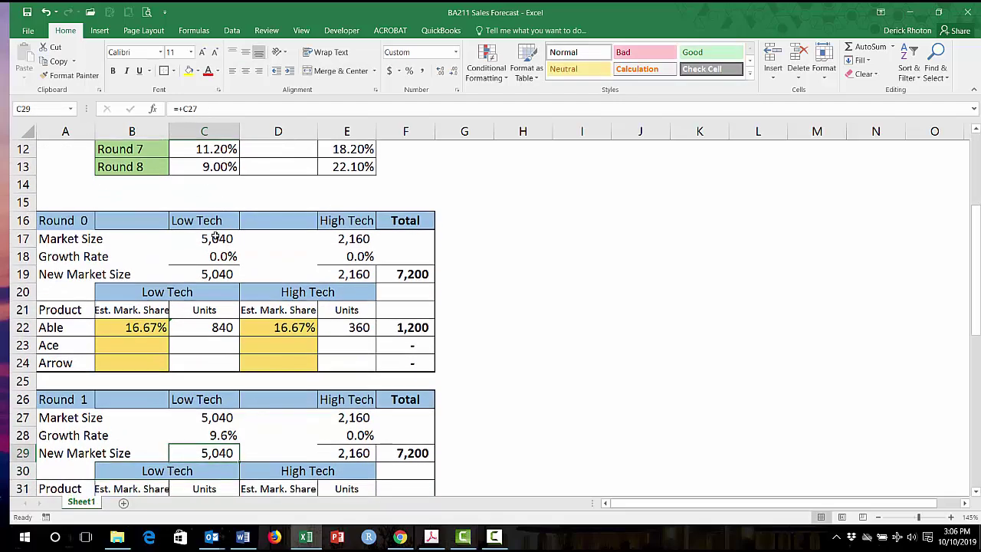
pyautogui.click(205, 433)
pyautogui.click(230, 454)
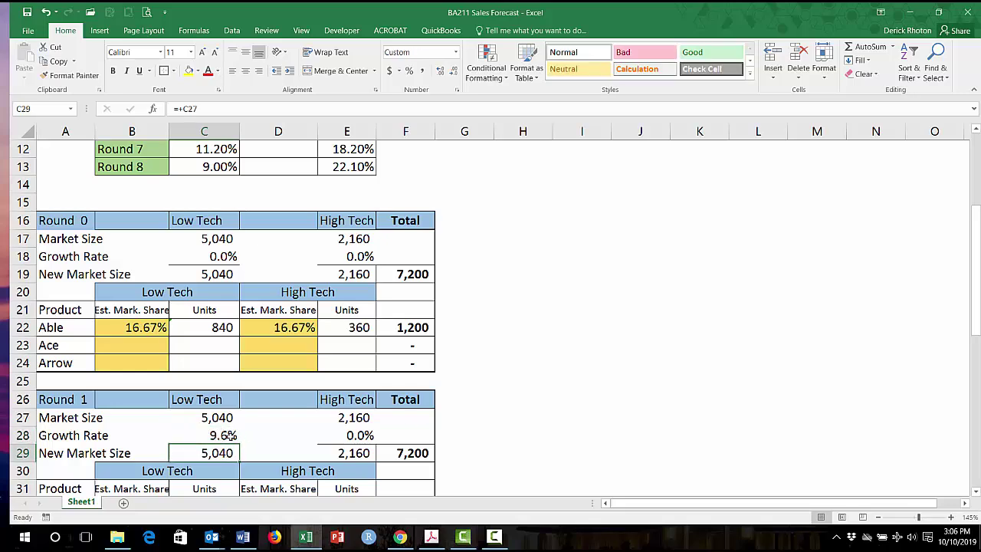
pyautogui.write('+')
pyautogui.press('Up')
pyautogui.press('Up')
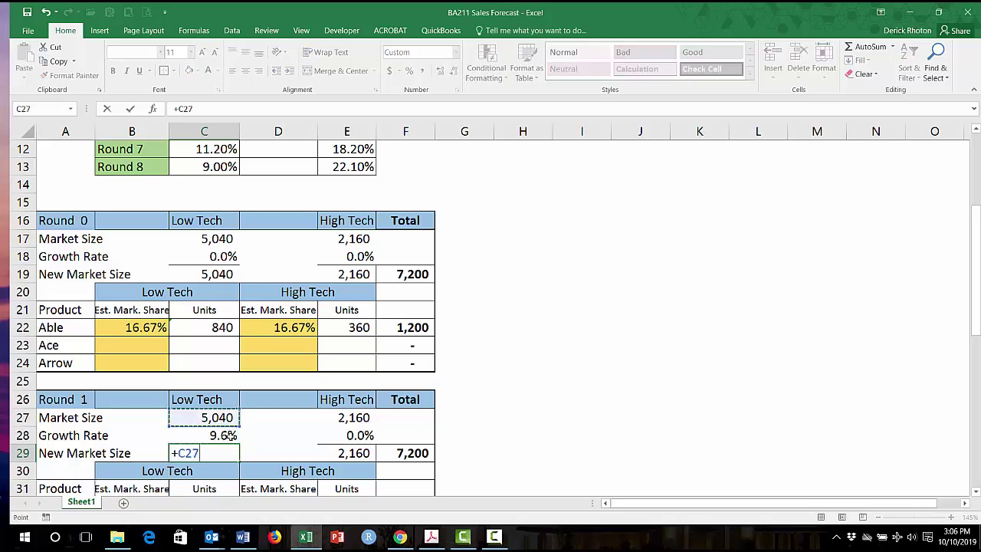
pyautogui.write('*')
pyautogui.press('Up')
pyautogui.press('Return')
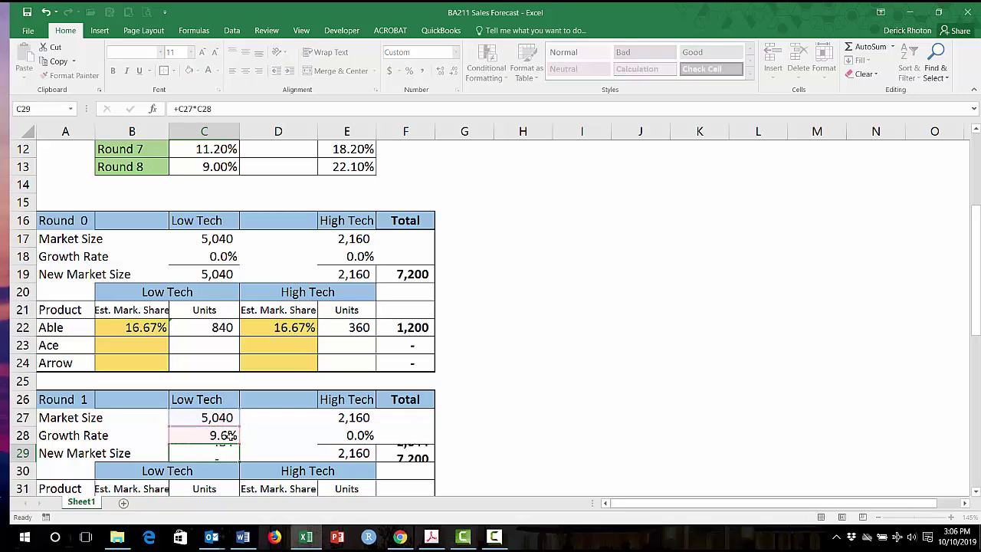
pyautogui.press('Up')
pyautogui.press('Right')
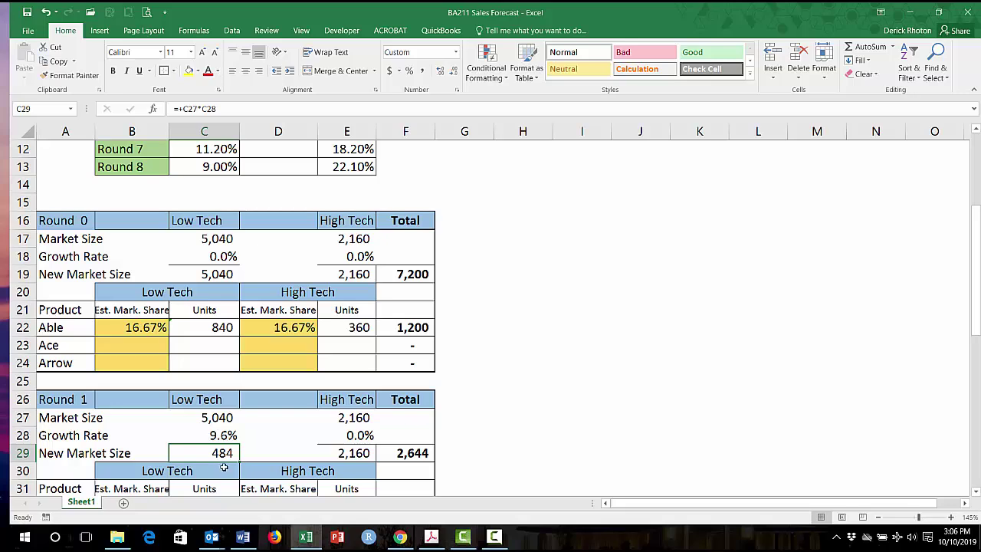
# Step: Correct the Low Tech New Market Size formula to =+C27*(1+C28), giving 5,524
pyautogui.click(203, 109)
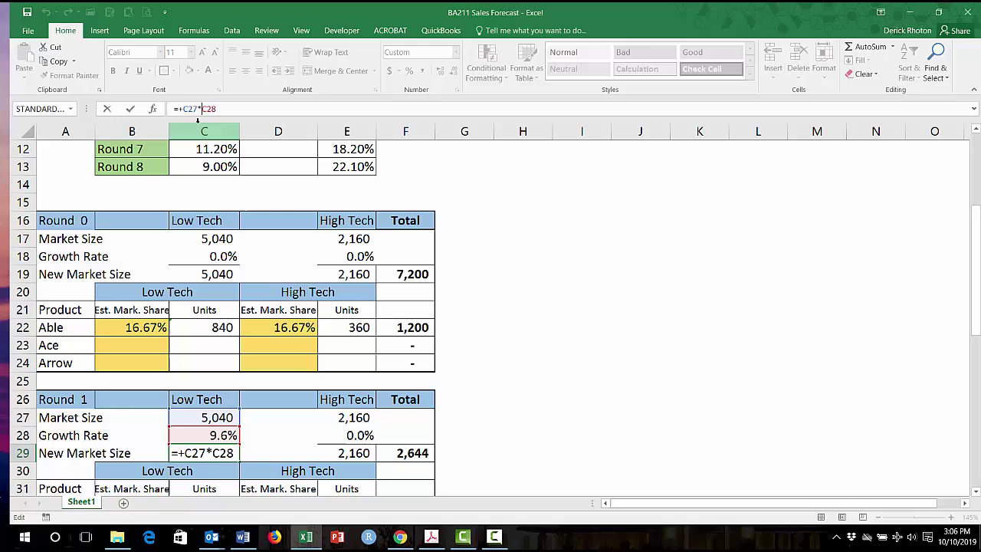
pyautogui.write('(1+')
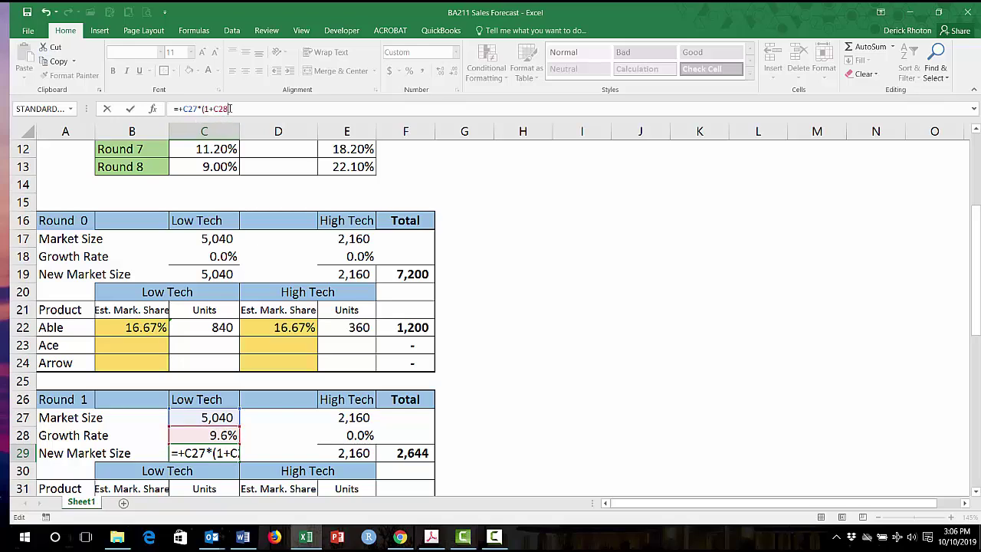
pyautogui.click(230, 109)
pyautogui.write(')')
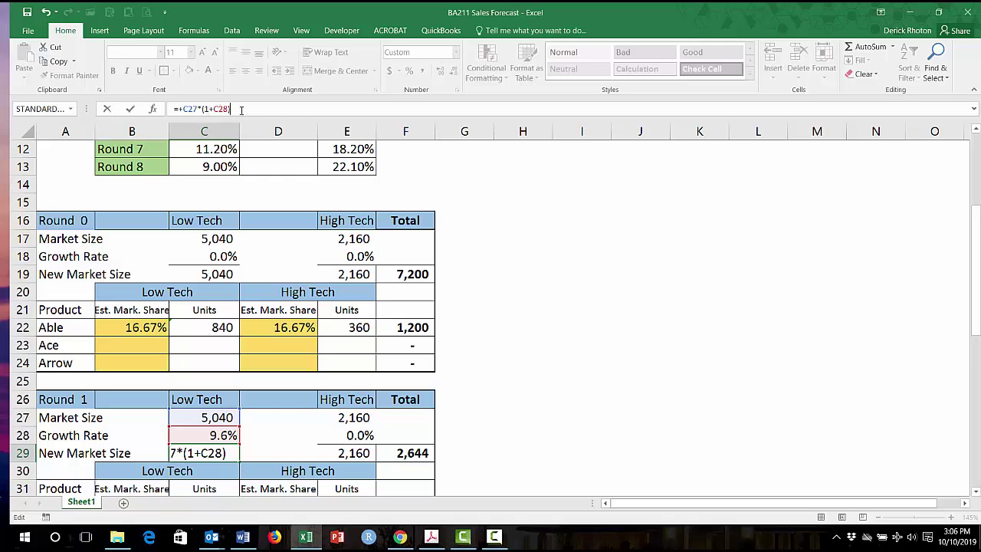
pyautogui.press('Return')
pyautogui.press('Up')
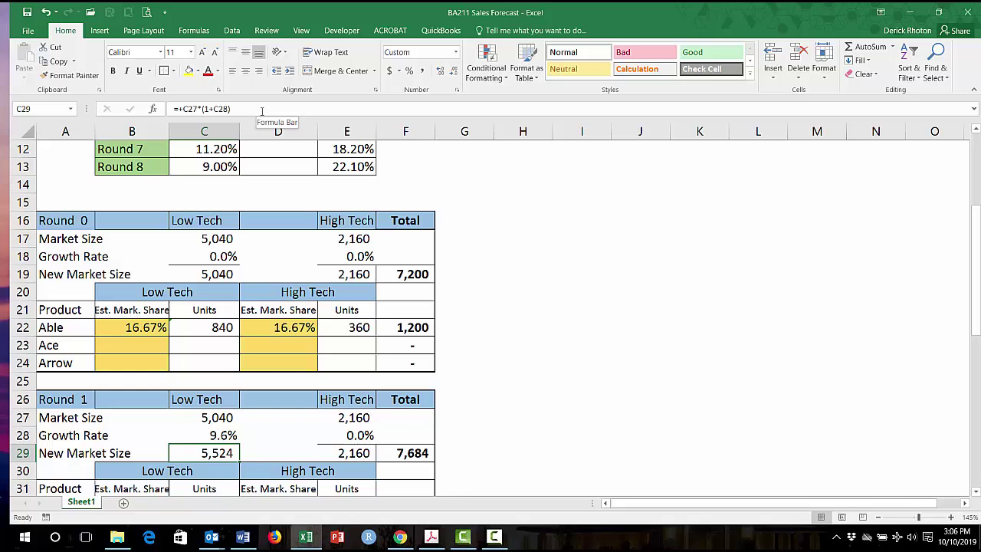
# Step: Copy the Low Tech New Market Size formula into E29 for High Tech
pyautogui.hotkey('ctrl', 'c')
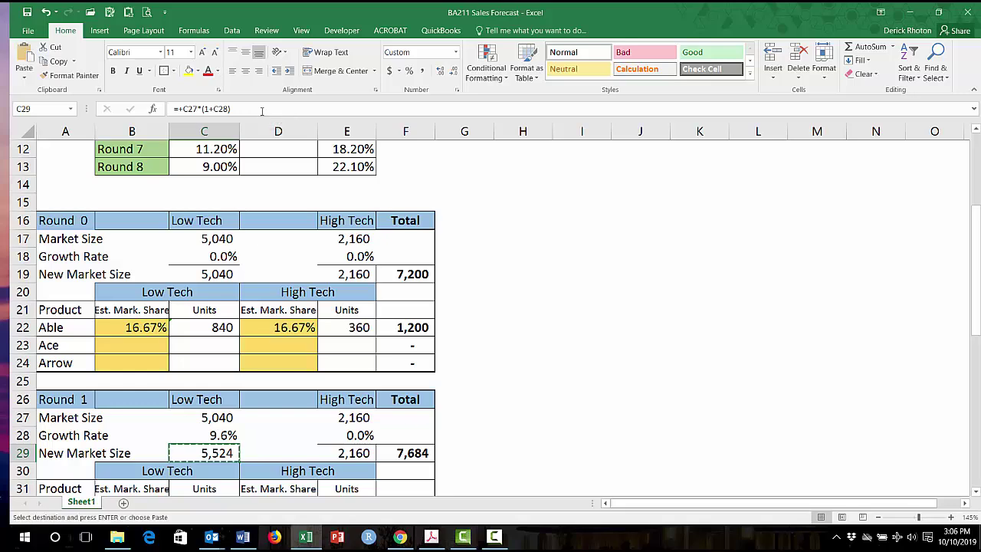
pyautogui.press('Right')
pyautogui.press('Right')
pyautogui.hotkey('ctrl', 'v')
pyautogui.press('Escape')
# Step: Link Round 1's High Tech growth rate in E28 to the 20.00% rate in E6, giving 2,592
pyautogui.press('Up')
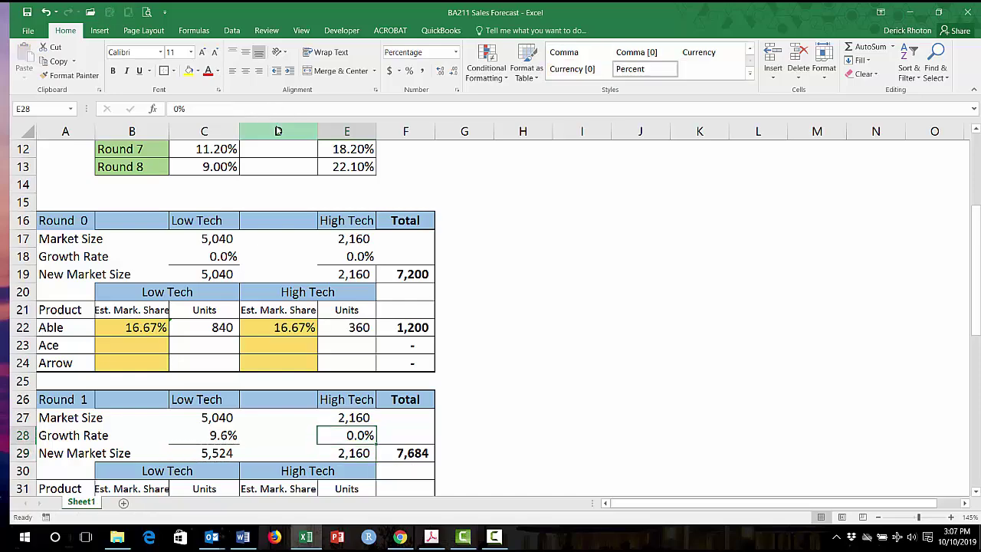
pyautogui.write('+')
pyautogui.scroll(1, 363, 188)
pyautogui.scroll(2, 362, 188)
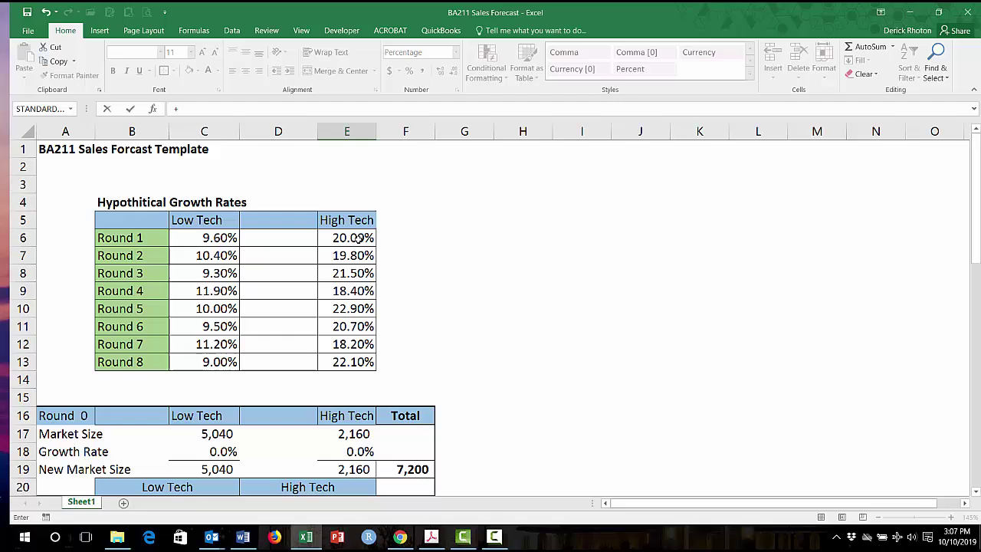
pyautogui.click(358, 238)
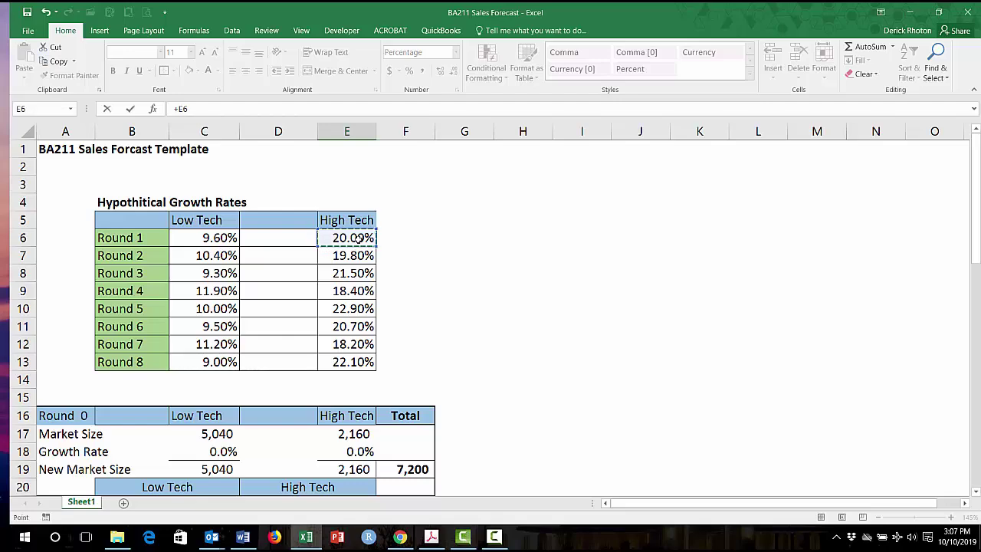
pyautogui.press('Return')
pyautogui.press('Up')
pyautogui.press('Down')
pyautogui.press('Down')
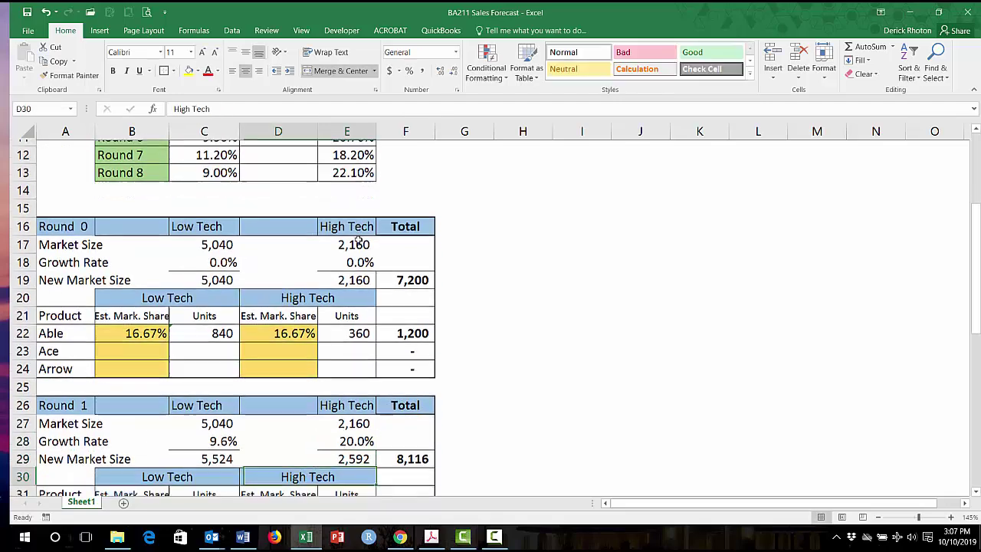
pyautogui.press('Up')
pyautogui.press('Left')
pyautogui.press('Left')
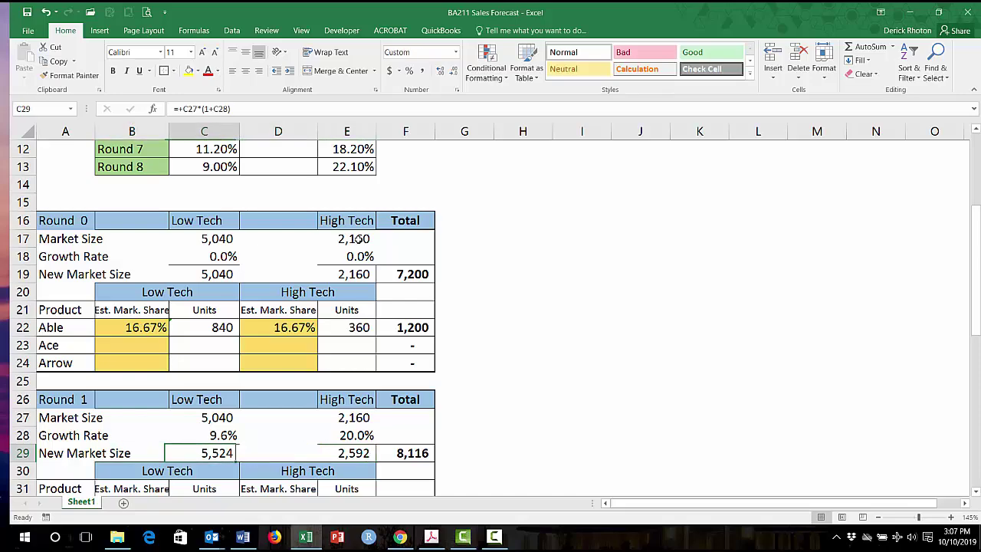
pyautogui.press('Right')
pyautogui.press('Right')
pyautogui.scroll(4, 358, 239)
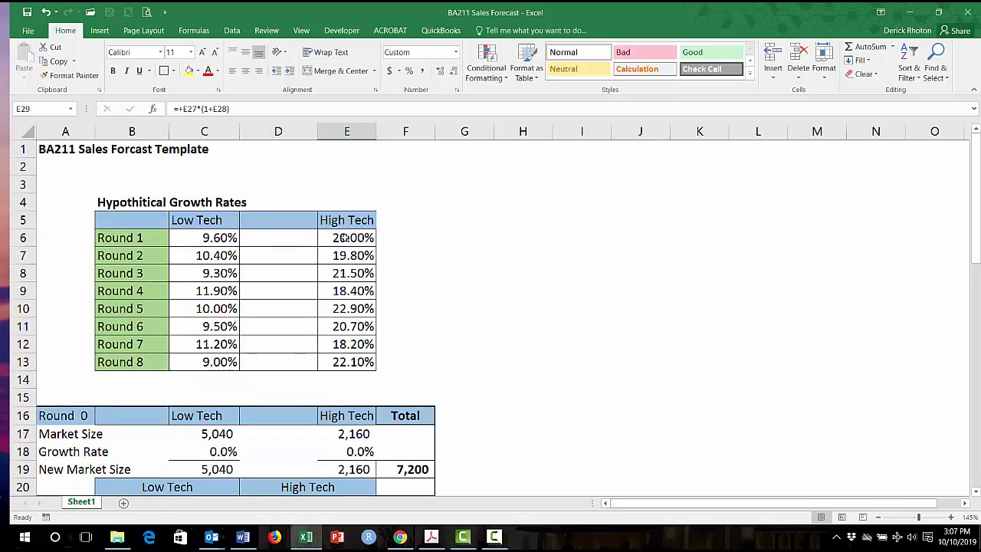
pyautogui.scroll(-3, 351, 324)
pyautogui.scroll(-1, 345, 381)
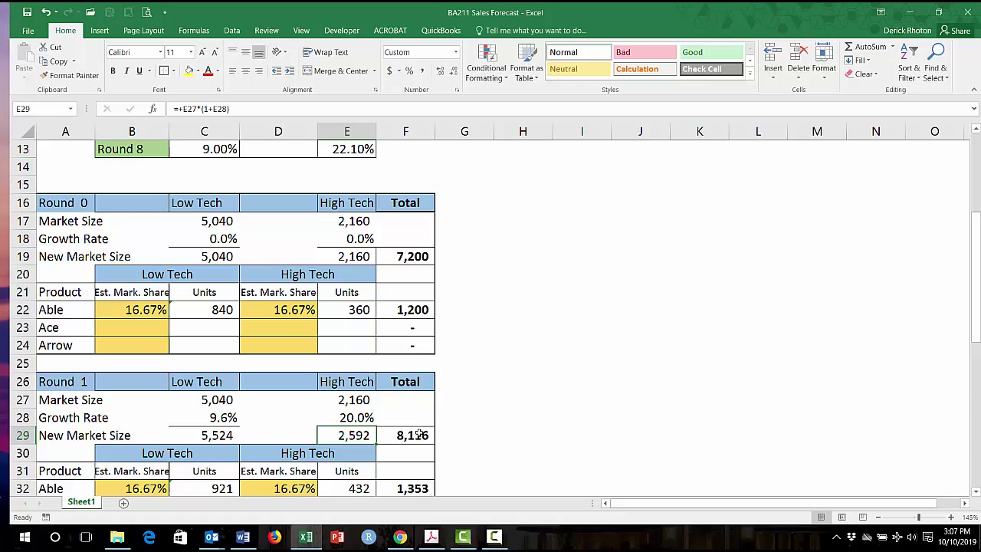
# Step: Anchor Able's Low Tech units formula as =+B32*$C$29, giving 920.64
pyautogui.press('Right')
pyautogui.scroll(-2, 187, 381)
pyautogui.click(157, 381)
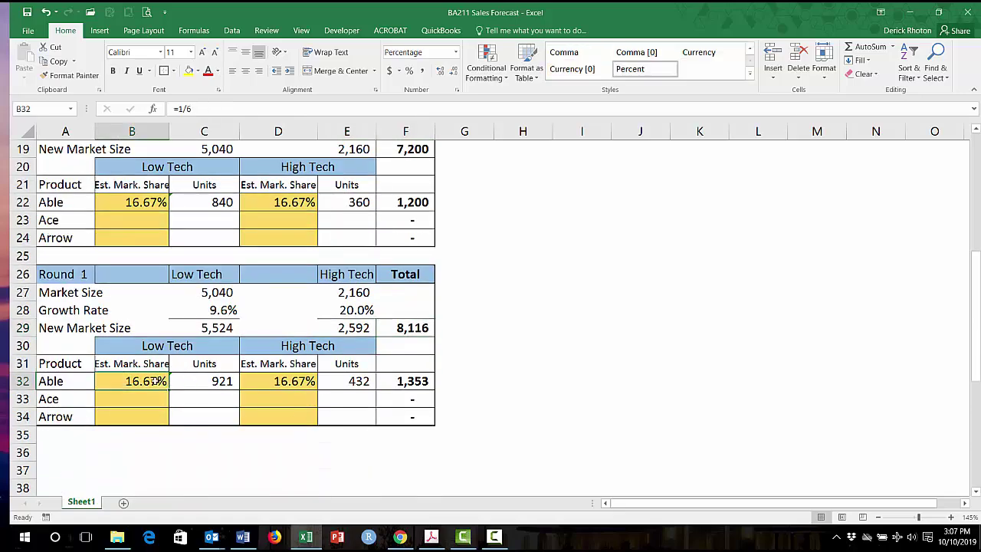
pyautogui.click(207, 384)
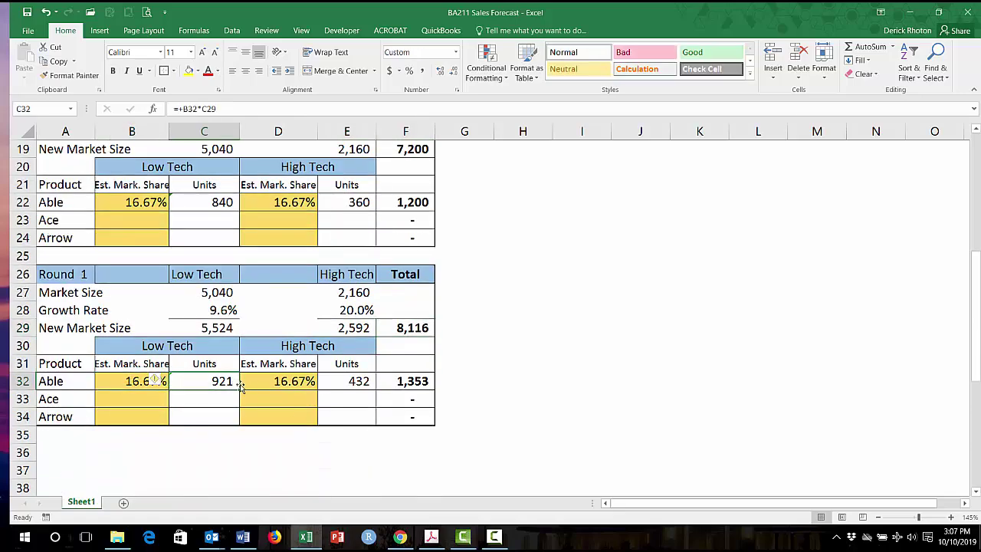
pyautogui.doubleClick(184, 381)
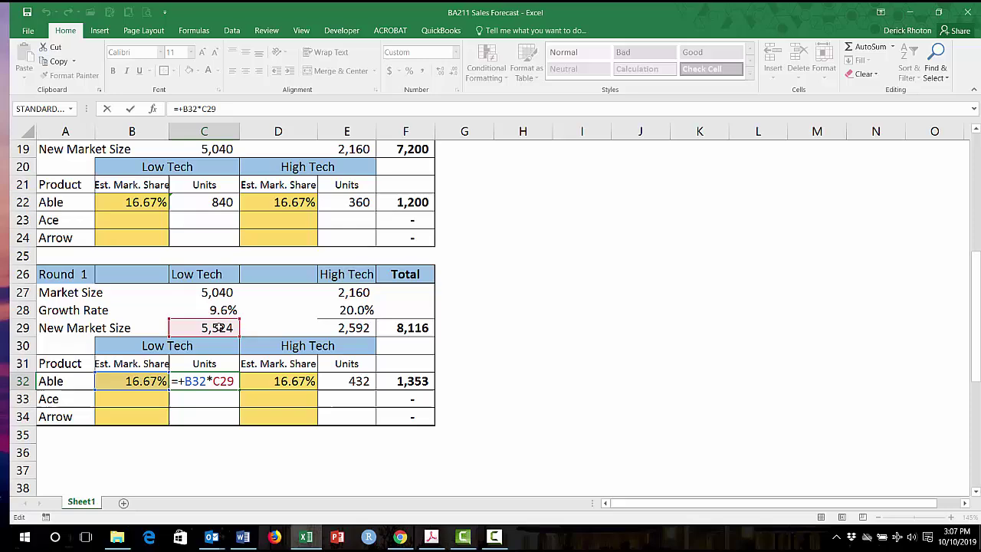
pyautogui.scroll(1, 222, 330)
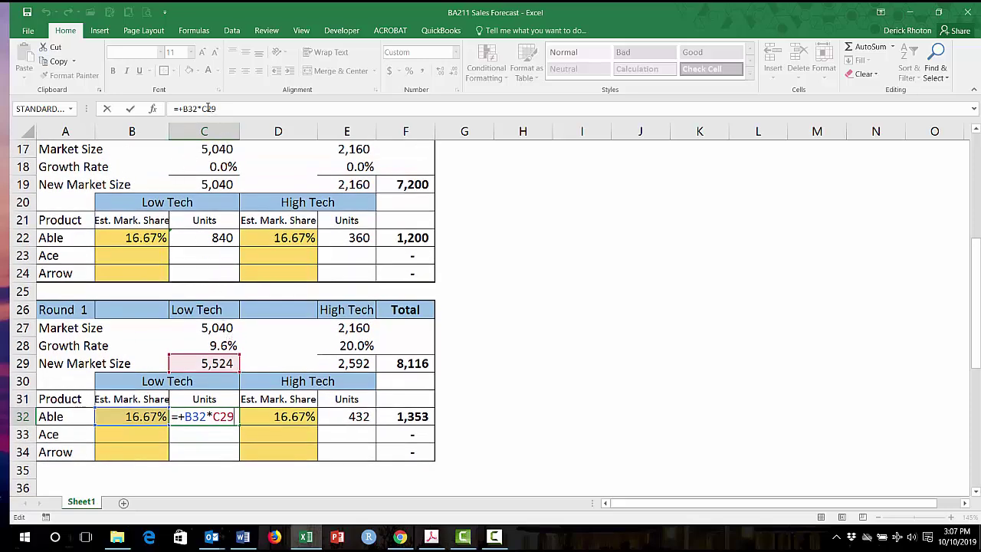
pyautogui.click(207, 108)
pyautogui.write('$')
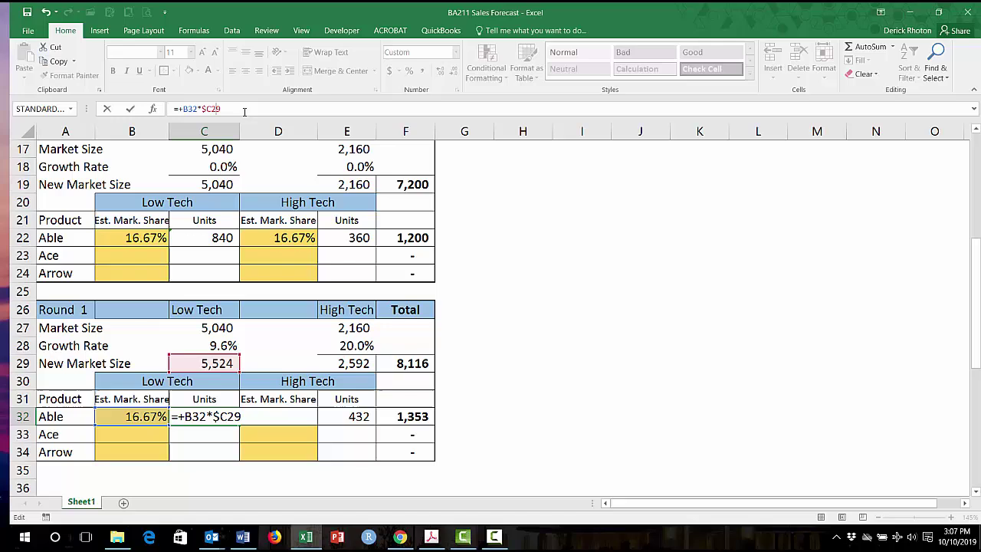
pyautogui.press('Left')
pyautogui.write('$')
pyautogui.press('Return')
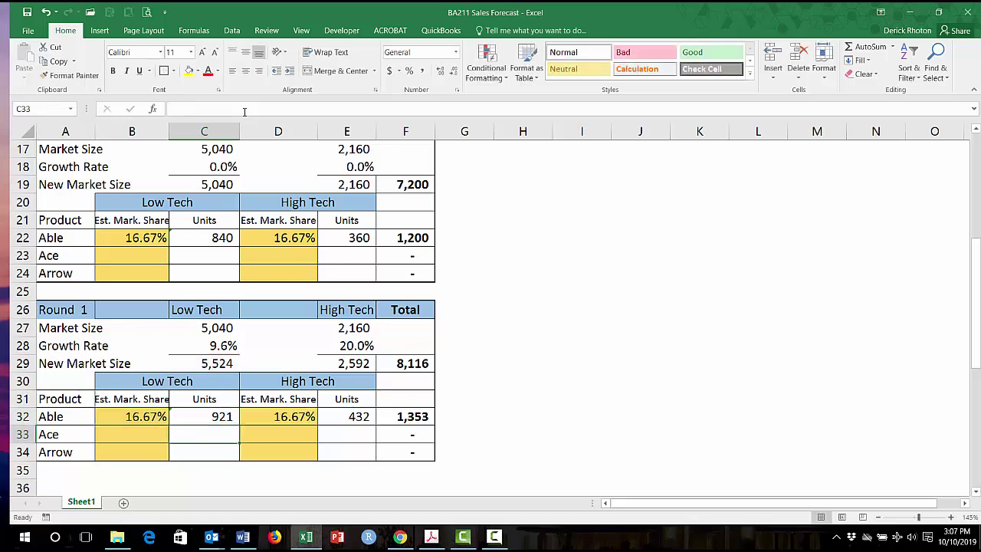
pyautogui.press('Up')
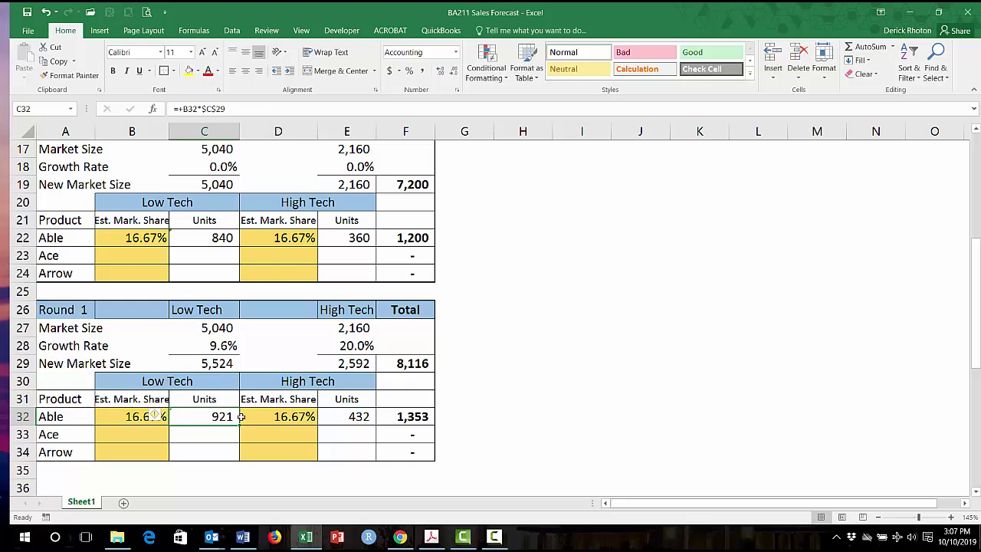
# Step: Fill Able's units formula down to Ace and Arrow and check Ace's formula in C33
pyautogui.moveTo(240, 424); pyautogui.dragTo(219, 449)
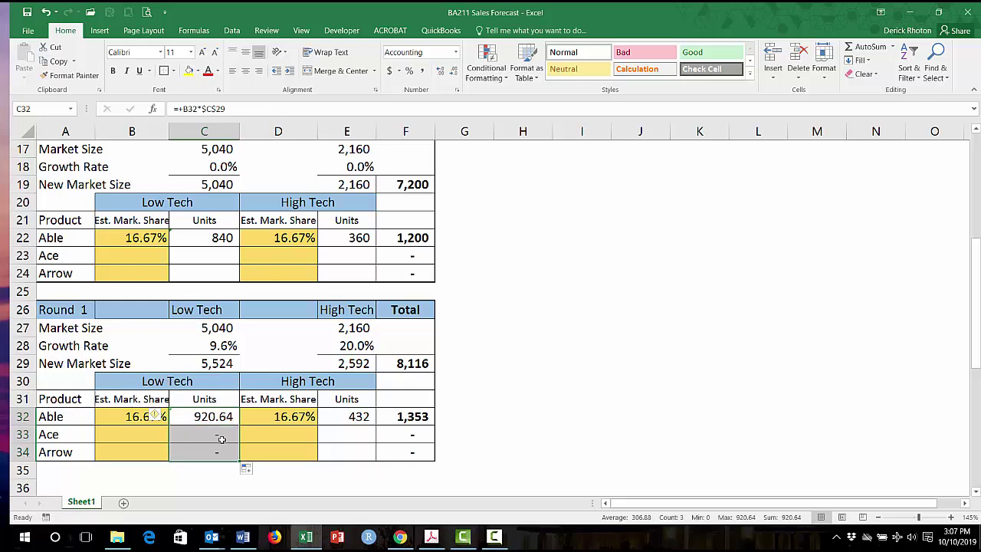
pyautogui.click(212, 435)
pyautogui.press('F2')
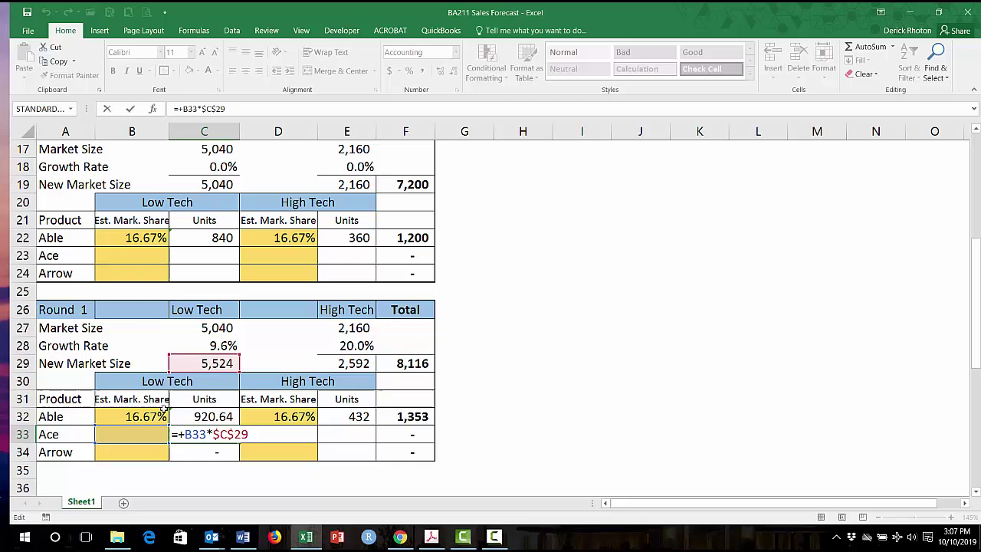
pyautogui.press('Return')
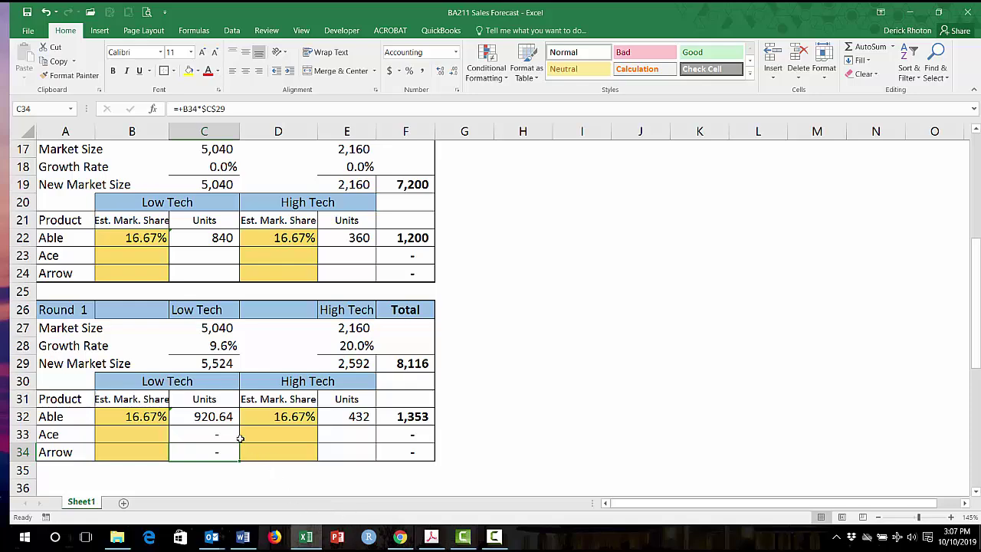
# Step: Remove the $ locks from the C29 reference in Able's Low Tech units formula
pyautogui.click(221, 416)
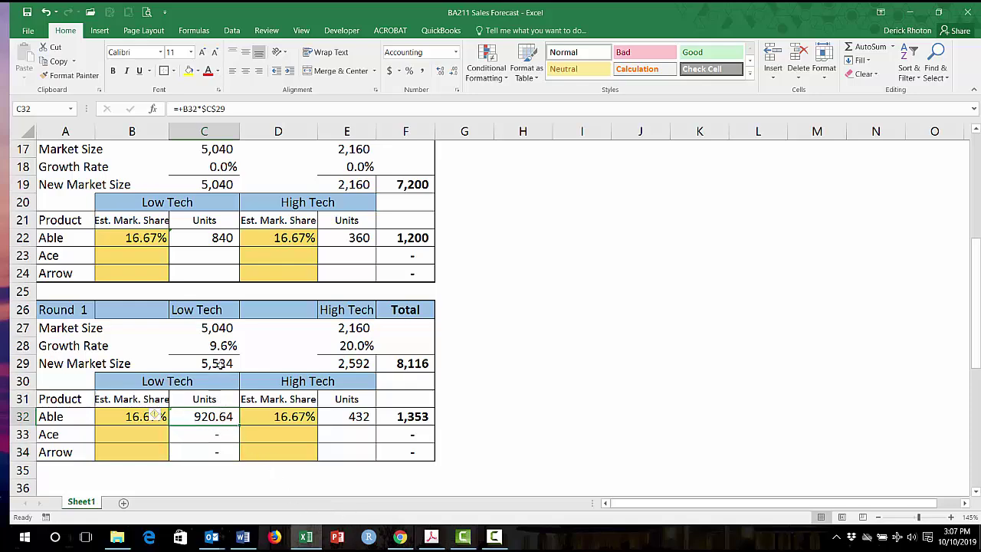
pyautogui.click(218, 365)
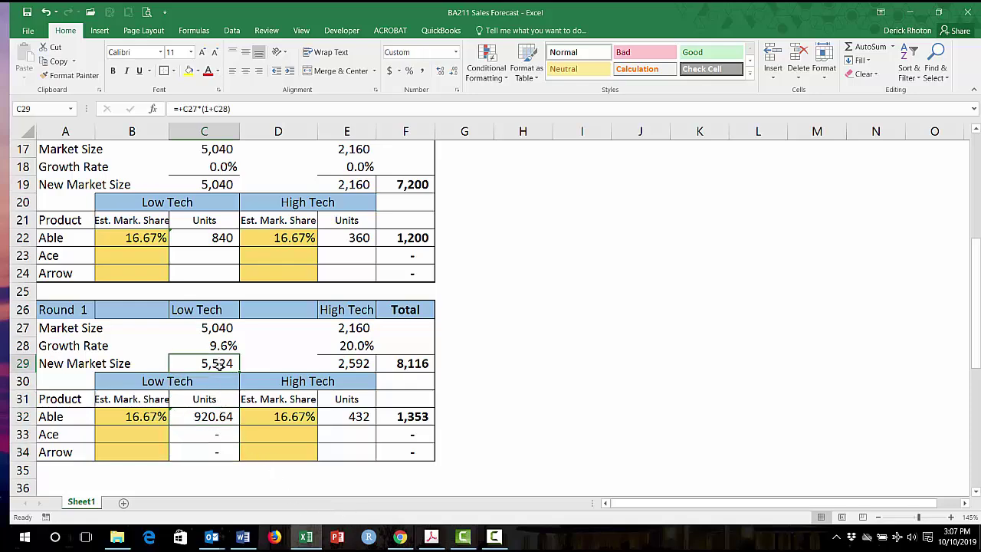
pyautogui.click(216, 418)
pyautogui.click(202, 110)
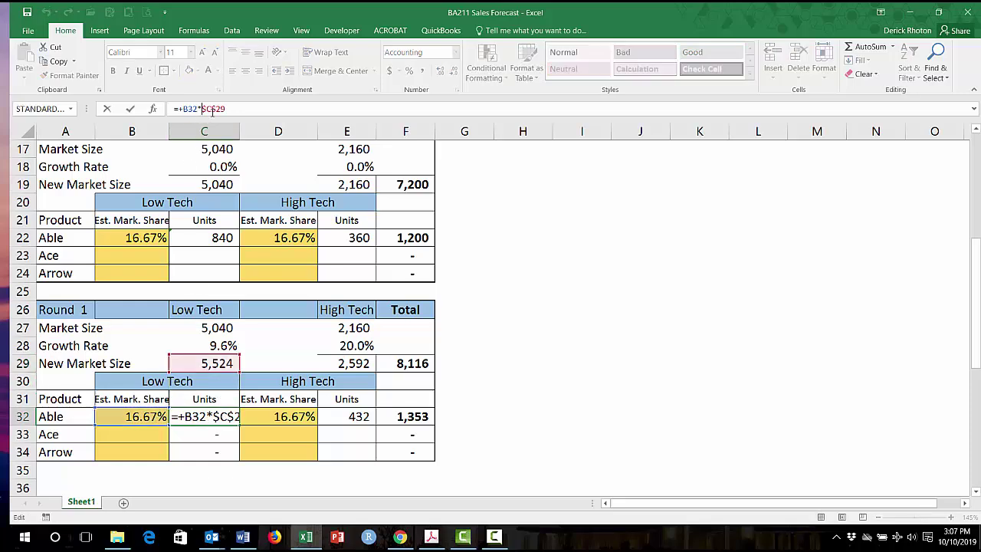
pyautogui.press('Delete')
pyautogui.press('Right')
pyautogui.press('Delete')
pyautogui.press('Return')
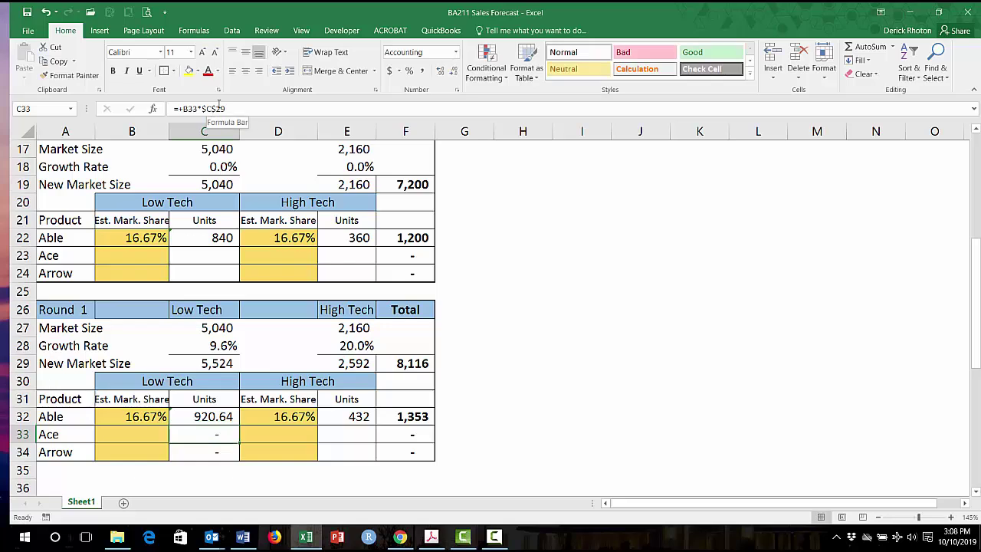
# Step: Strip the C29 locks from Ace's and Arrow's units formulas and recheck Arrow's
pyautogui.click(246, 110)
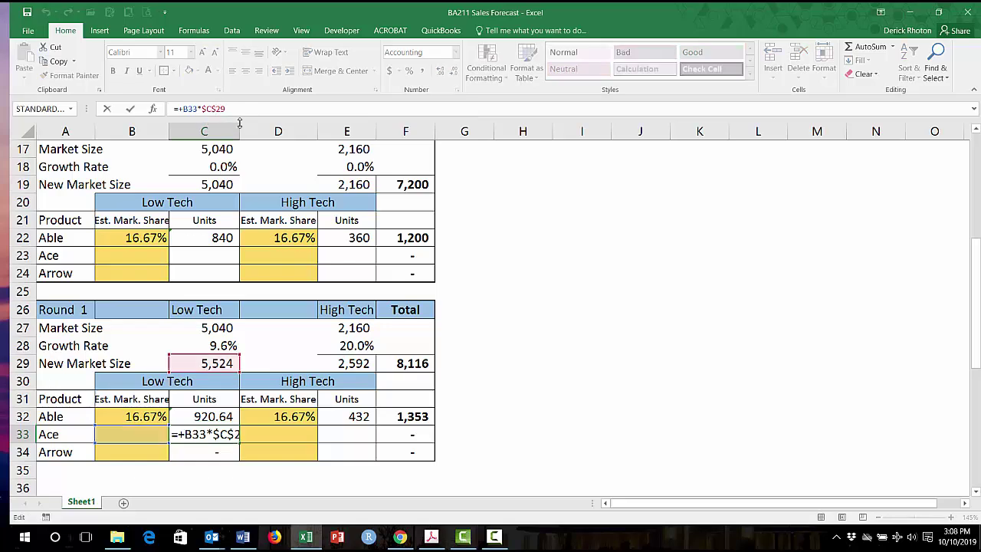
pyautogui.press('Left')
pyautogui.press('Left')
pyautogui.press('Left')
pyautogui.press('Delete')
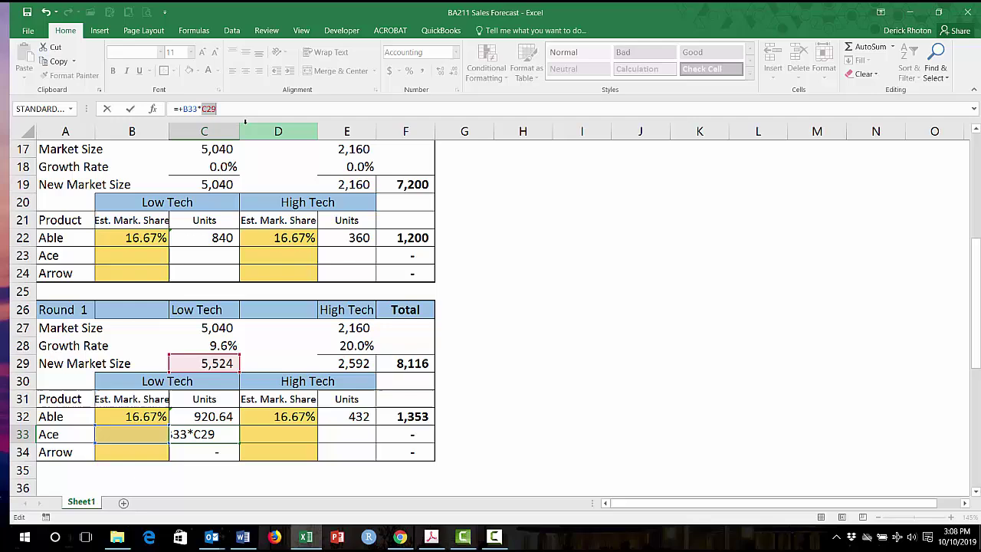
pyautogui.press('Return')
pyautogui.click(220, 109)
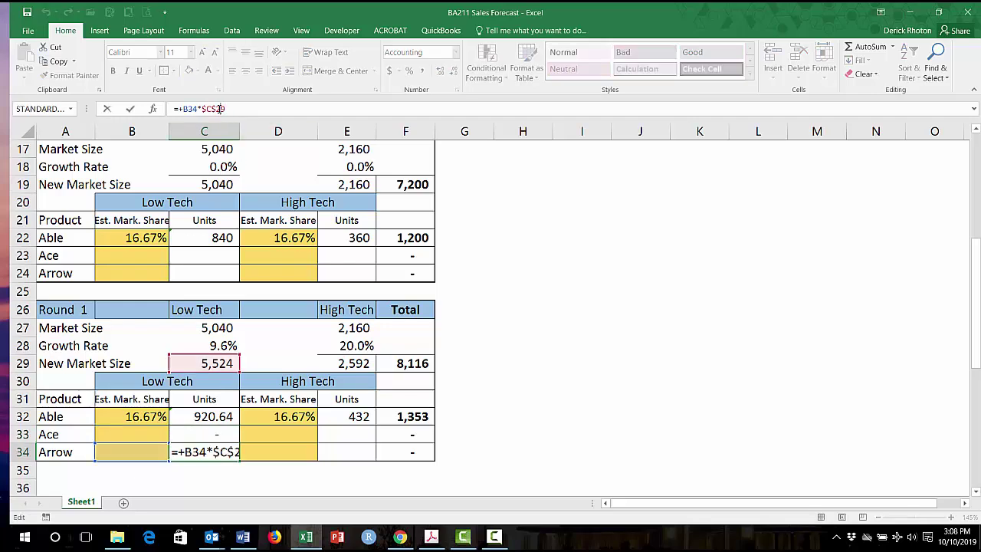
pyautogui.press('Left')
pyautogui.press('Left')
pyautogui.press('BackSpace')
pyautogui.press('Left')
pyautogui.press('BackSpace')
pyautogui.press('Return')
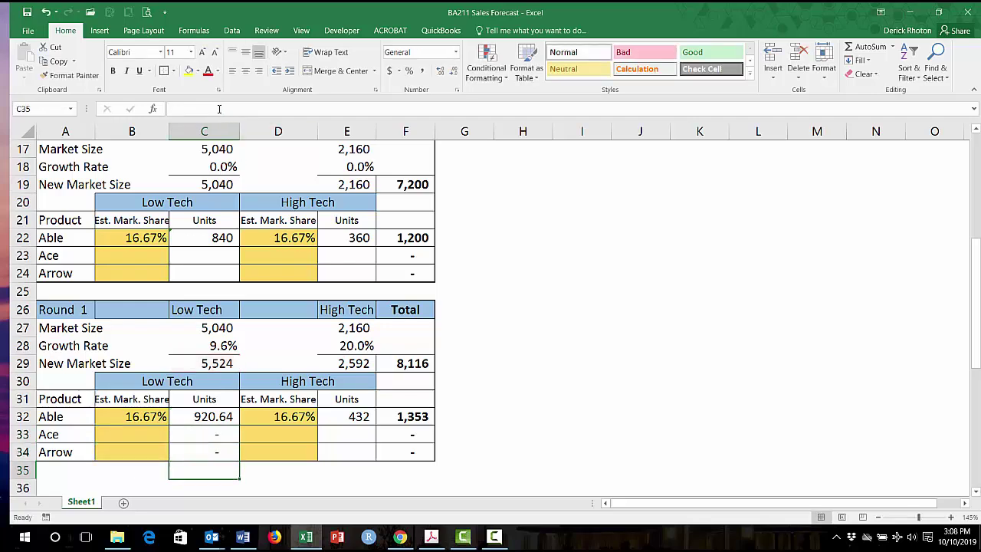
pyautogui.press('Up')
pyautogui.click(220, 109)
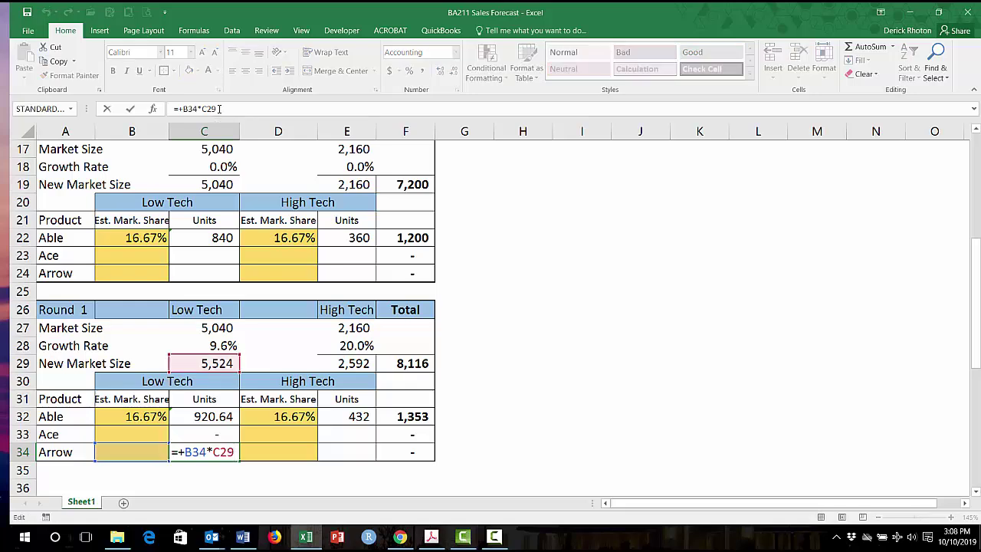
pyautogui.press('Escape')
pyautogui.press('Up')
pyautogui.press('Up')
# Step: Enter test shares of 10 Low Tech and 5 High Tech for Ace
pyautogui.press('Down')
pyautogui.press('Left')
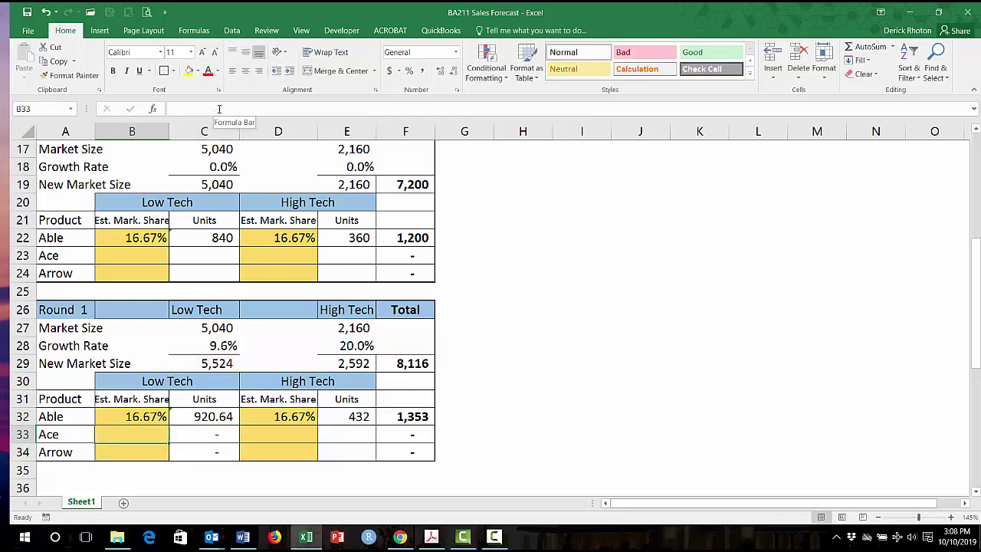
pyautogui.write('10')
pyautogui.press('Right')
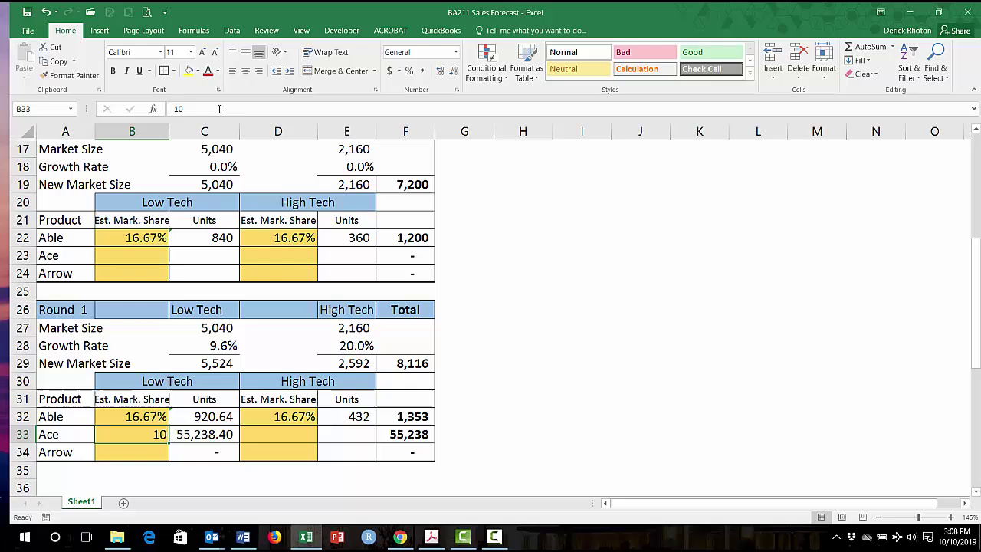
pyautogui.press('Right')
pyautogui.write('5')
pyautogui.press('Return')
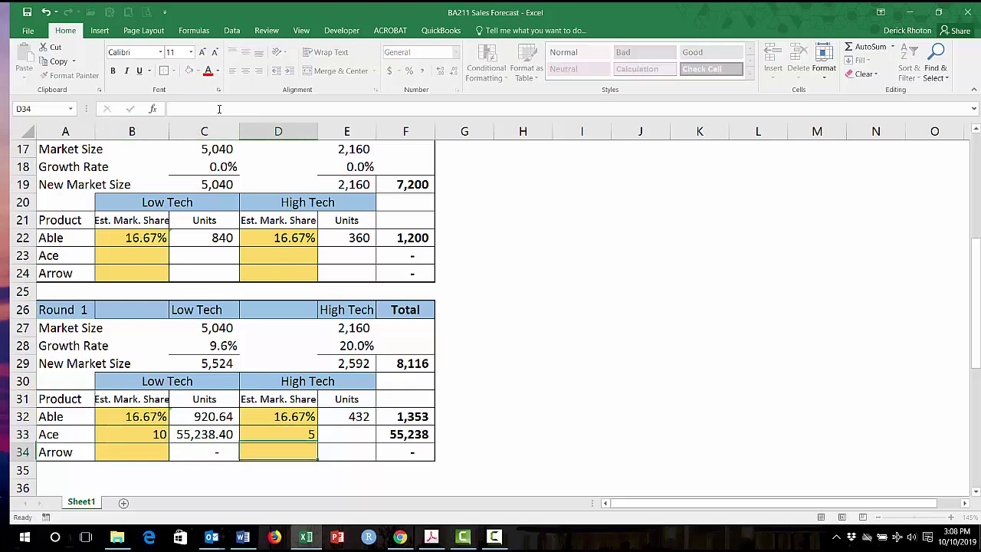
# Step: Copy Able's 16.67% Low Tech share to Ace and Arrow
pyautogui.click(146, 414)
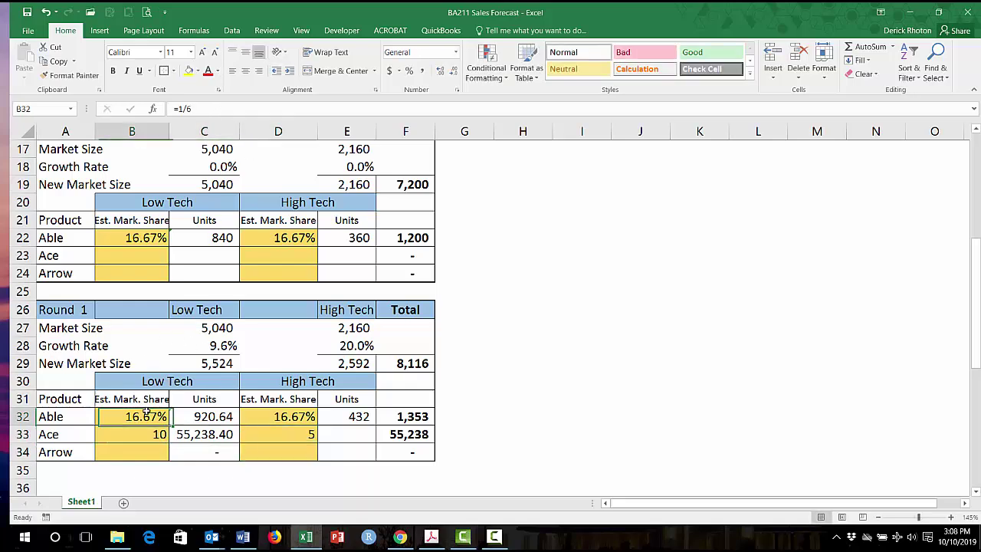
pyautogui.hotkey('ctrl', 'c')
pyautogui.press('Down')
pyautogui.hotkey('ctrl', 'v')
pyautogui.press('Down')
pyautogui.hotkey('ctrl', 'v')
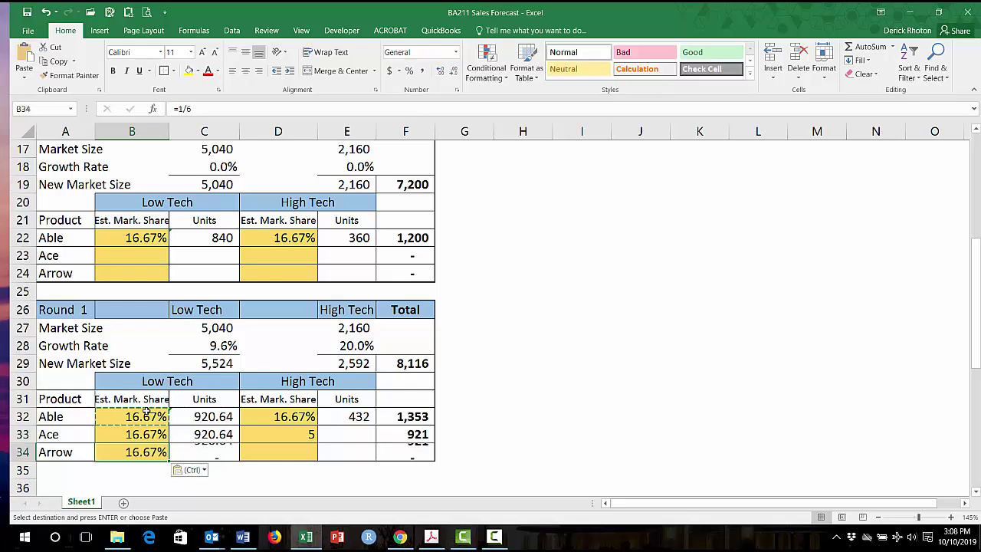
# Step: Copy Able's 16.67% High Tech share to Ace and Arrow
pyautogui.press('Down')
pyautogui.press('Right')
pyautogui.press('Right')
pyautogui.press('Up')
pyautogui.press('Up')
pyautogui.press('Up')
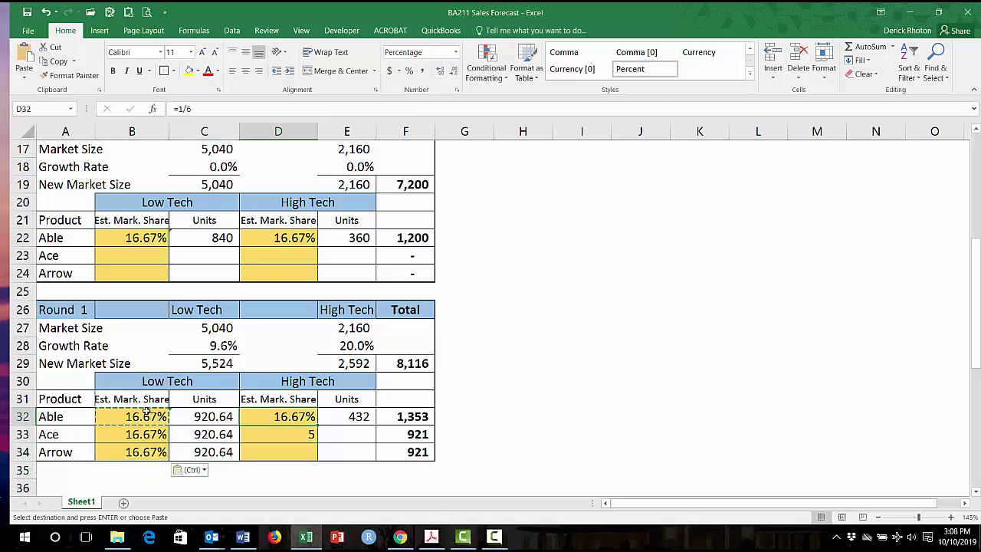
pyautogui.hotkey('ctrl', 'c')
pyautogui.press('Down')
pyautogui.hotkey('ctrl', 'v')
pyautogui.press('Down')
pyautogui.hotkey('ctrl', 'v')
pyautogui.press('Down')
pyautogui.press('Up')
pyautogui.press('Escape')
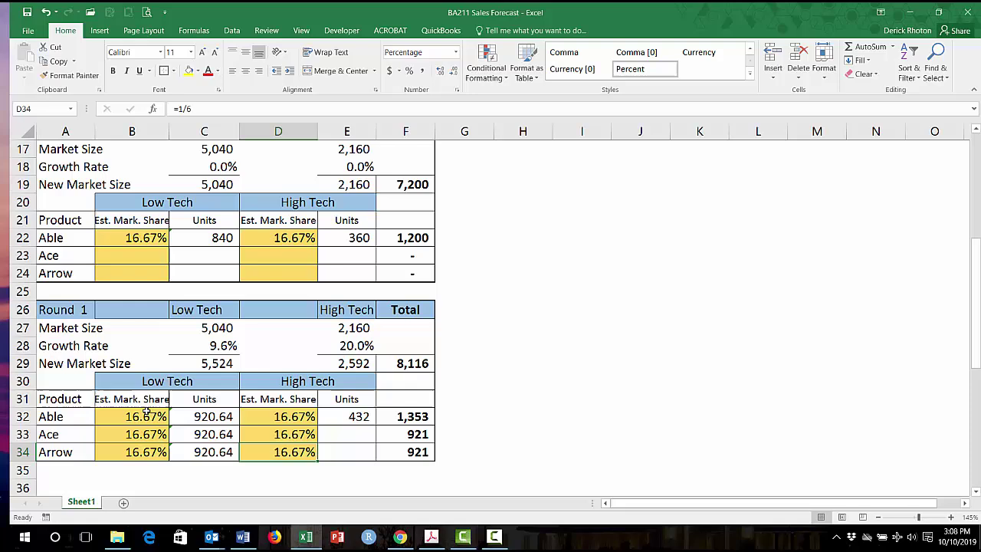
# Step: Show the Round 1 Low and High Tech shares with one decimal, as 16.7%
pyautogui.moveTo(142, 452); pyautogui.dragTo(142, 418)
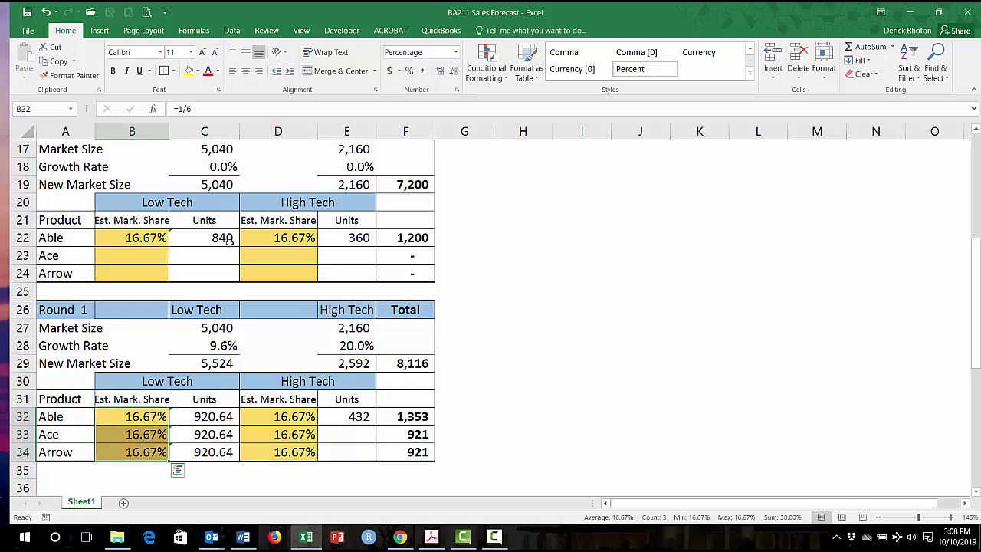
pyautogui.click(453, 71)
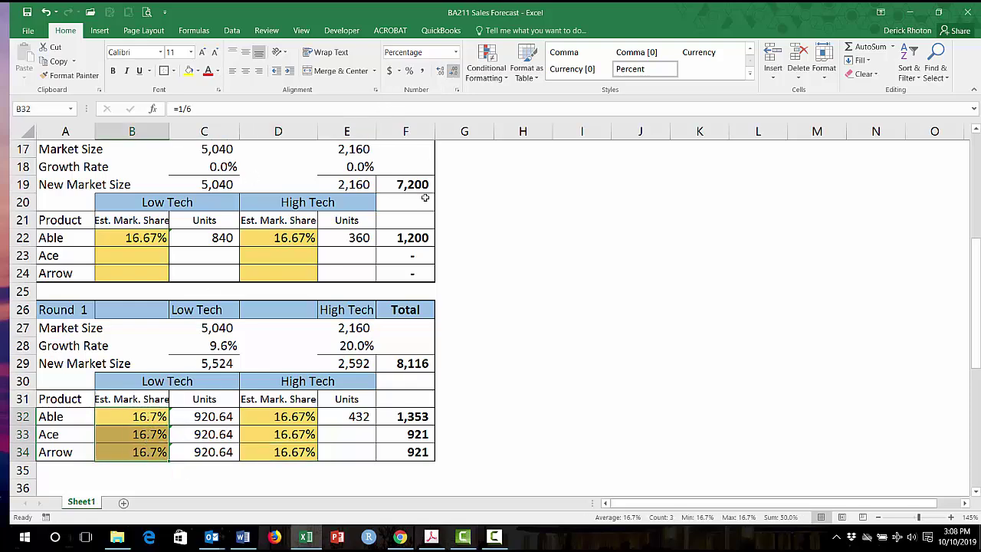
pyautogui.click(299, 418)
pyautogui.moveTo(299, 418); pyautogui.dragTo(298, 450)
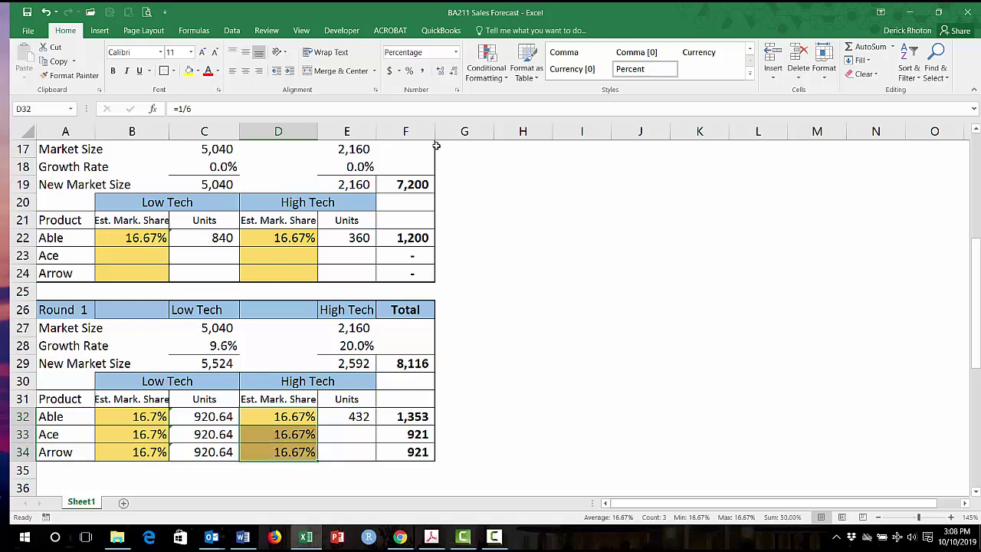
pyautogui.click(453, 73)
# Step: Format the Low Tech units, High Tech units and totals as whole numbers with thousands separators
pyautogui.moveTo(215, 418); pyautogui.dragTo(215, 453)
pyautogui.click(453, 72)
pyautogui.click(454, 71)
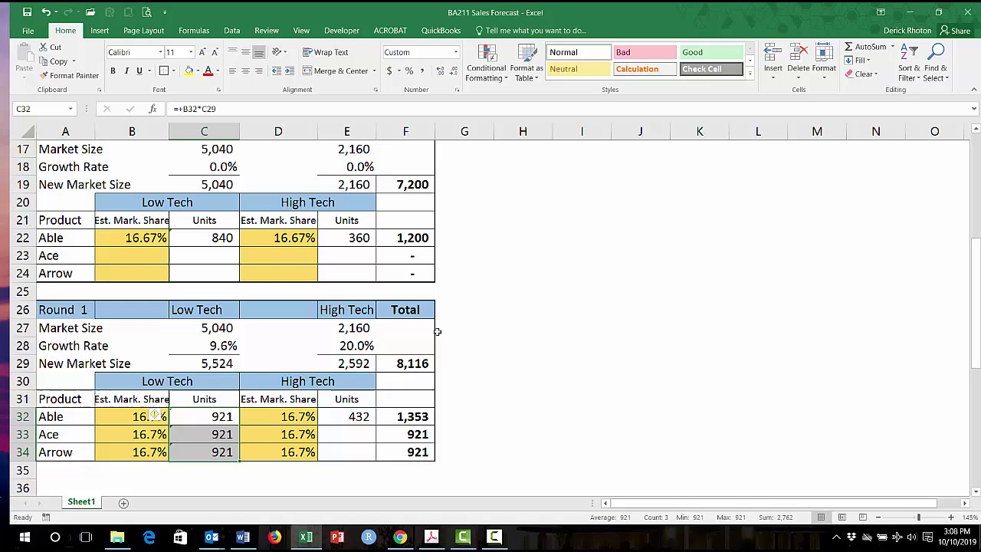
pyautogui.moveTo(368, 416); pyautogui.dragTo(394, 447)
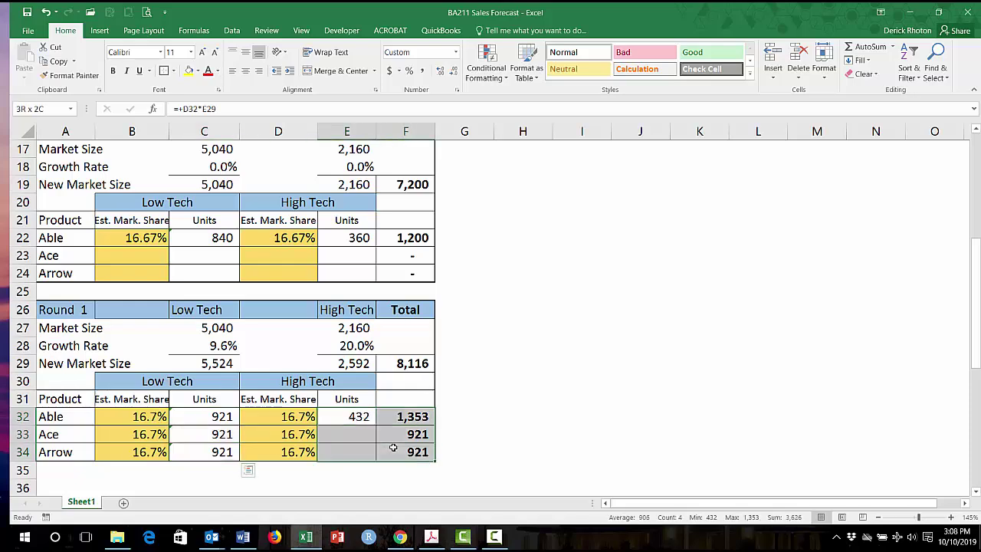
pyautogui.click(422, 71)
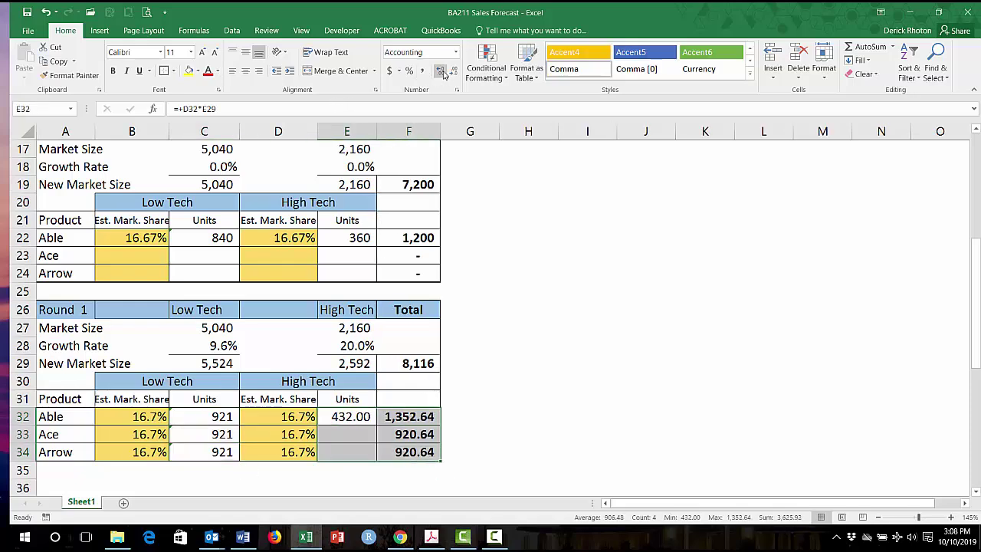
pyautogui.click(453, 72)
pyautogui.click(453, 71)
pyautogui.click(352, 417)
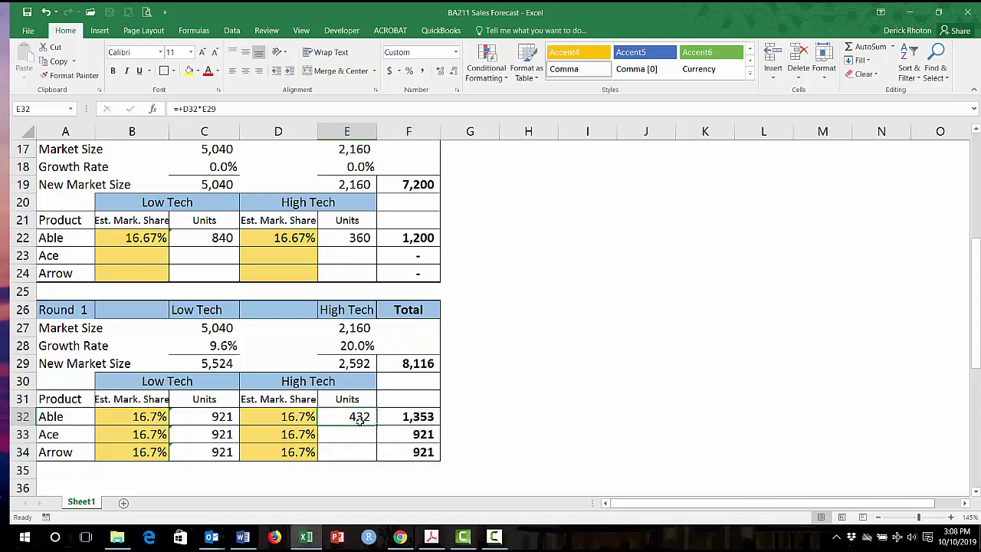
# Step: Paste Able's High Tech units formula into Ace's and Arrow's cells
pyautogui.hotkey('ctrl', 'c')
pyautogui.press('Down')
pyautogui.hotkey('ctrl', 'v')
pyautogui.press('Down')
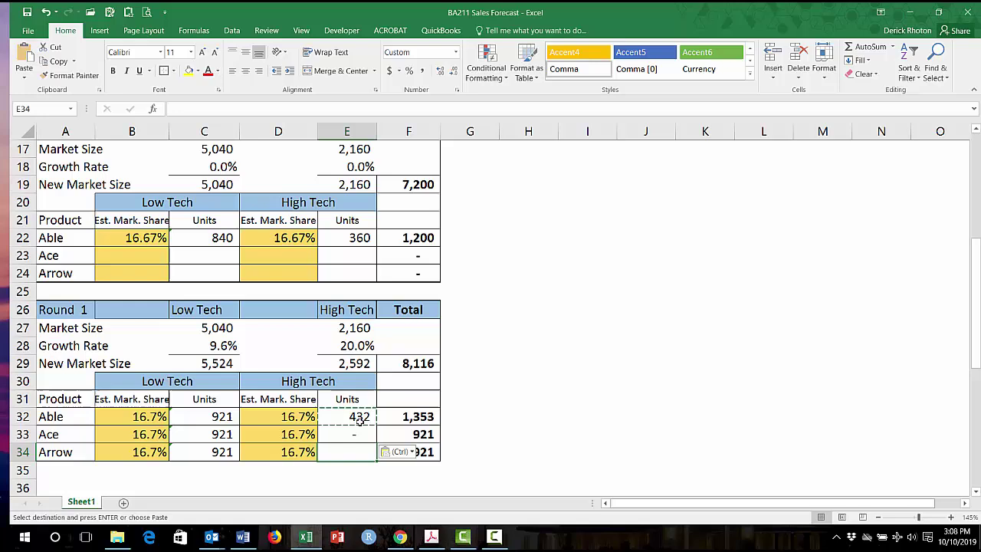
pyautogui.hotkey('ctrl', 'v')
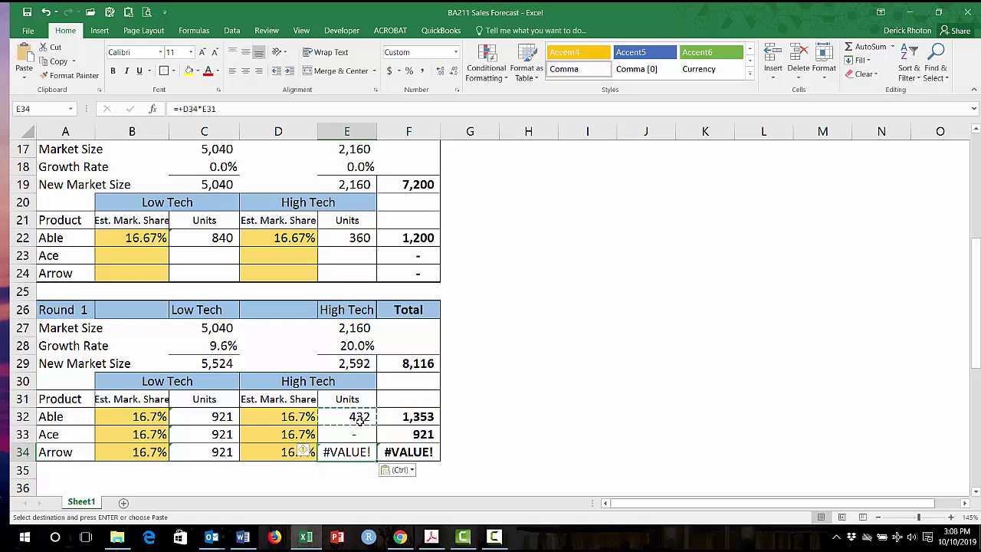
# Step: Repoint Arrow's and Ace's High Tech units formulas to the 2,592 market size, giving 432
pyautogui.press('F2')
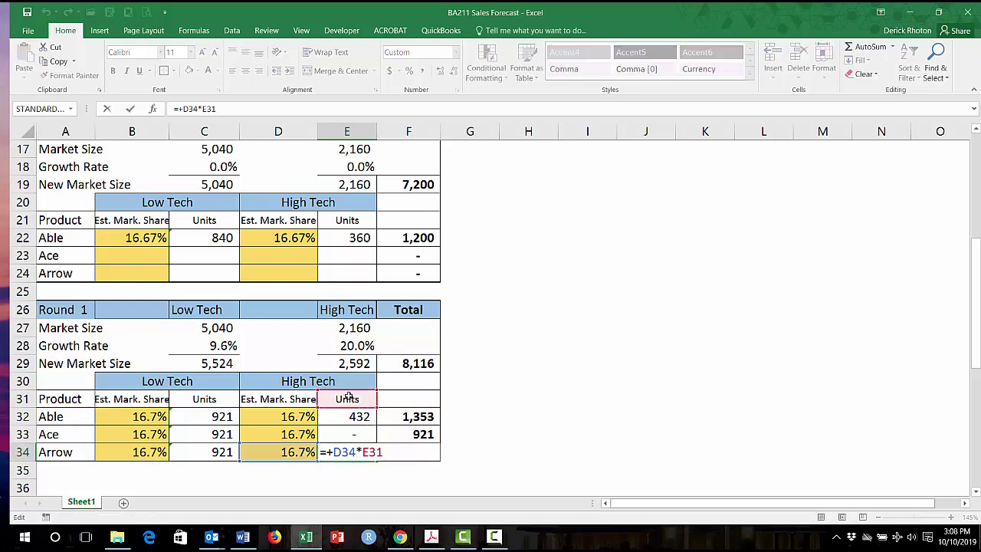
pyautogui.click(346, 364)
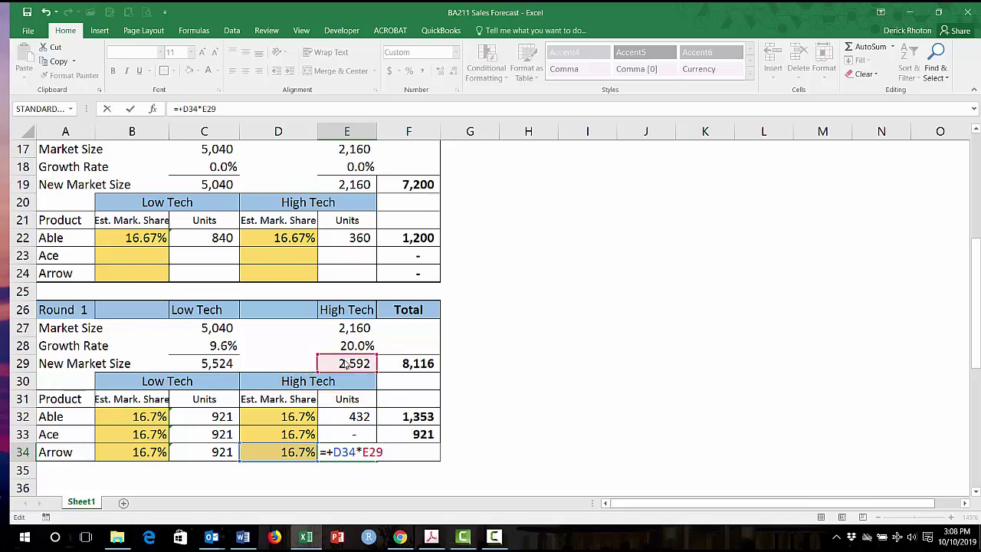
pyautogui.press('Return')
pyautogui.press('Up')
pyautogui.press('Up')
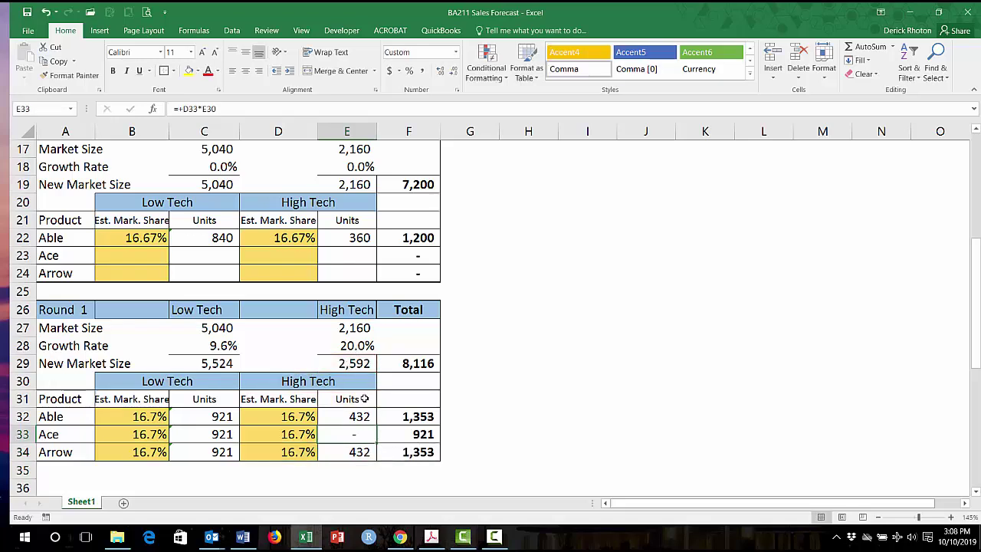
pyautogui.press('F2')
pyautogui.click(343, 364)
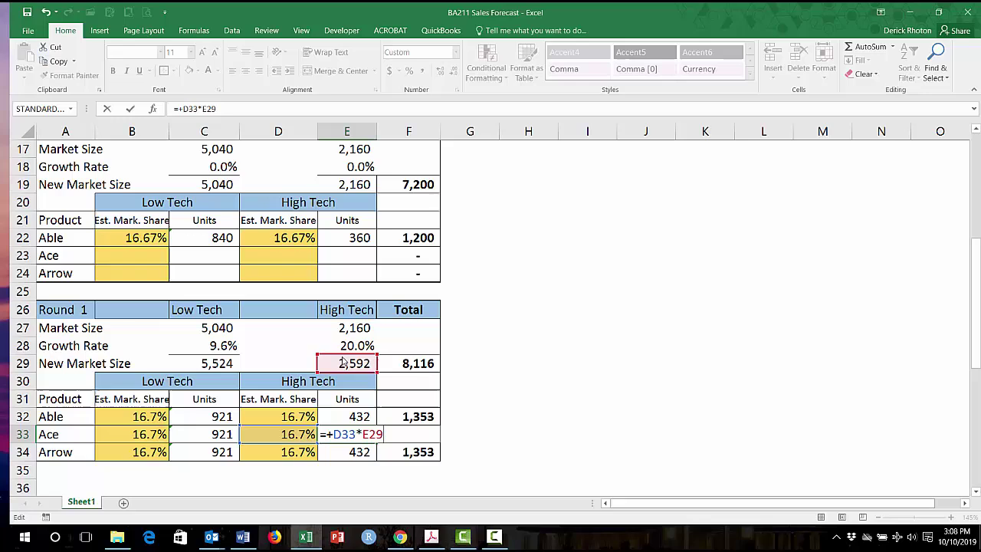
pyautogui.press('Return')
# Step: Set Arrow's Low Tech and High Tech shares to 0
pyautogui.press('Up')
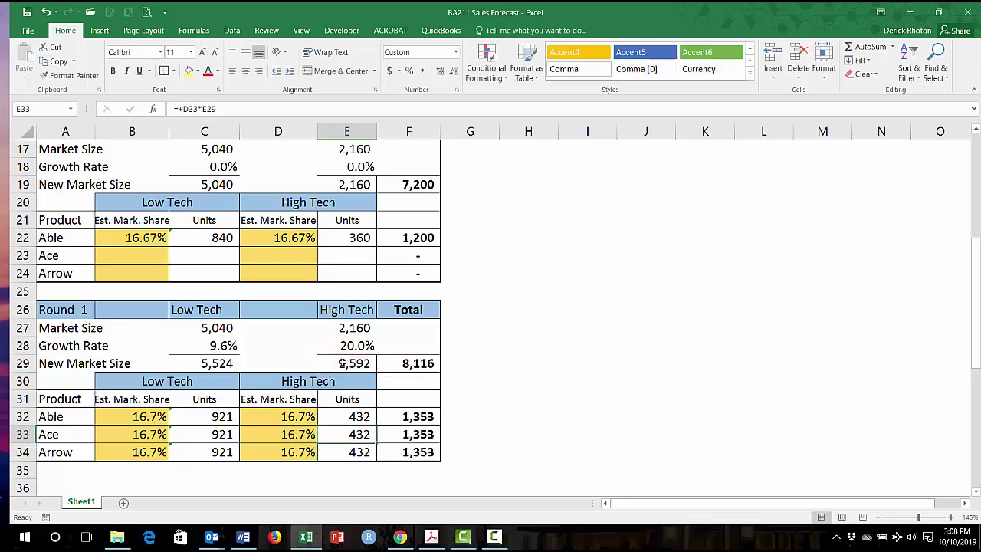
pyautogui.click(157, 437)
pyautogui.press('Down')
pyautogui.write('0')
pyautogui.press('Return')
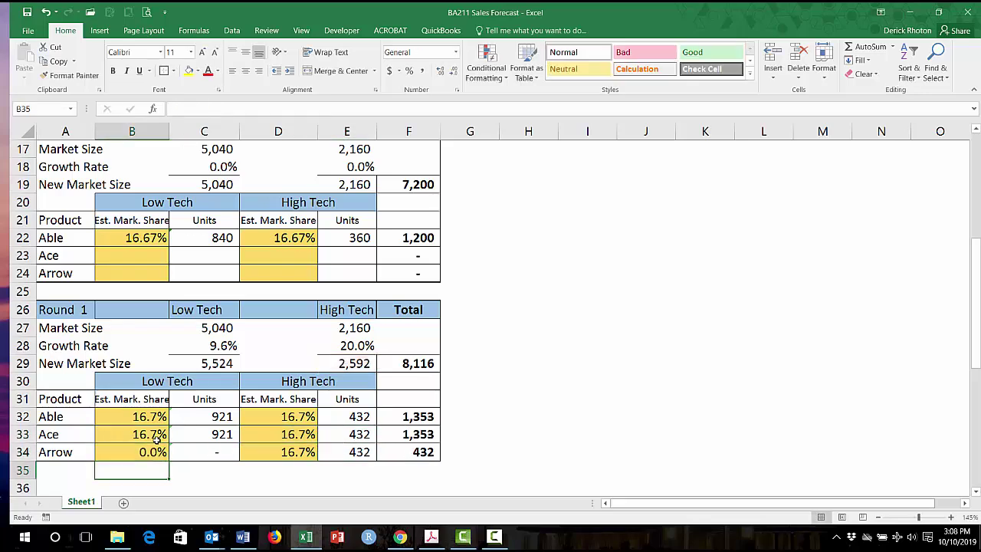
pyautogui.press('Up')
pyautogui.press('Right')
pyautogui.press('Right')
pyautogui.write('0')
pyautogui.press('Return')
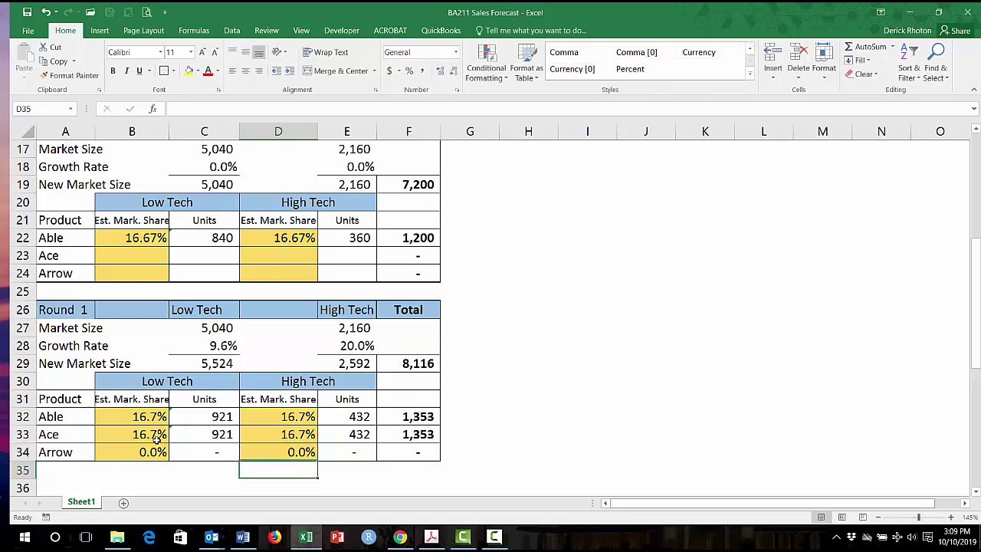
# Step: Set Ace's shares to 5% Low Tech and 10% High Tech
pyautogui.press('Up')
pyautogui.press('Up')
pyautogui.press('Left')
pyautogui.press('Left')
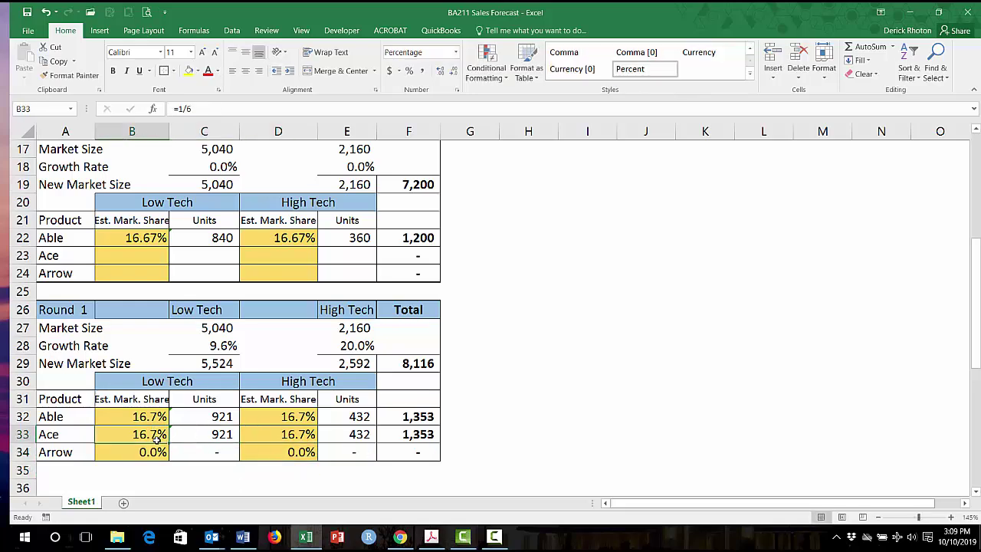
pyautogui.write('5')
pyautogui.press('Right')
pyautogui.press('Right')
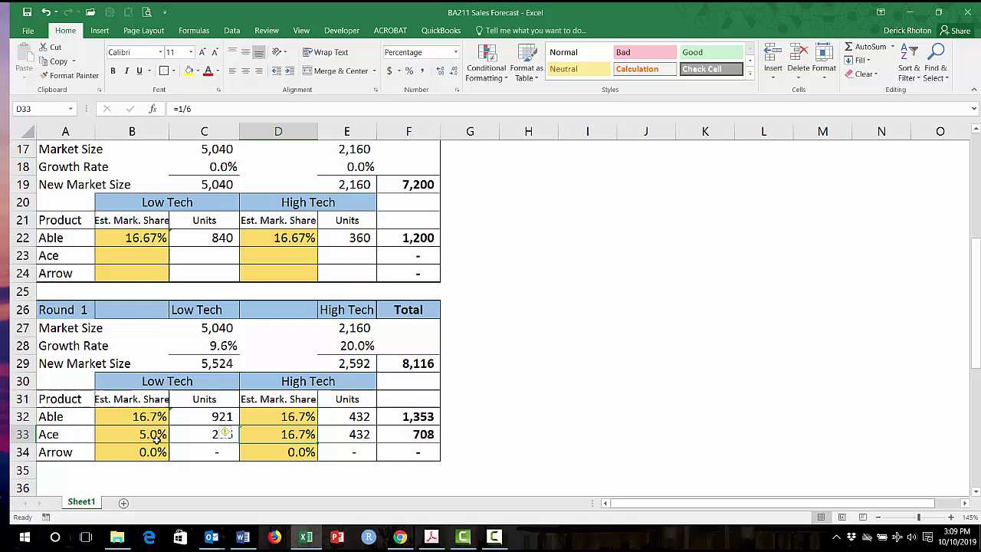
pyautogui.write('10')
pyautogui.press('Return')
# Step: Set Able's shares to 20% Low Tech and 10% High Tech, totaling 1,364 units
pyautogui.press('Up')
pyautogui.press('Up')
pyautogui.write('20')
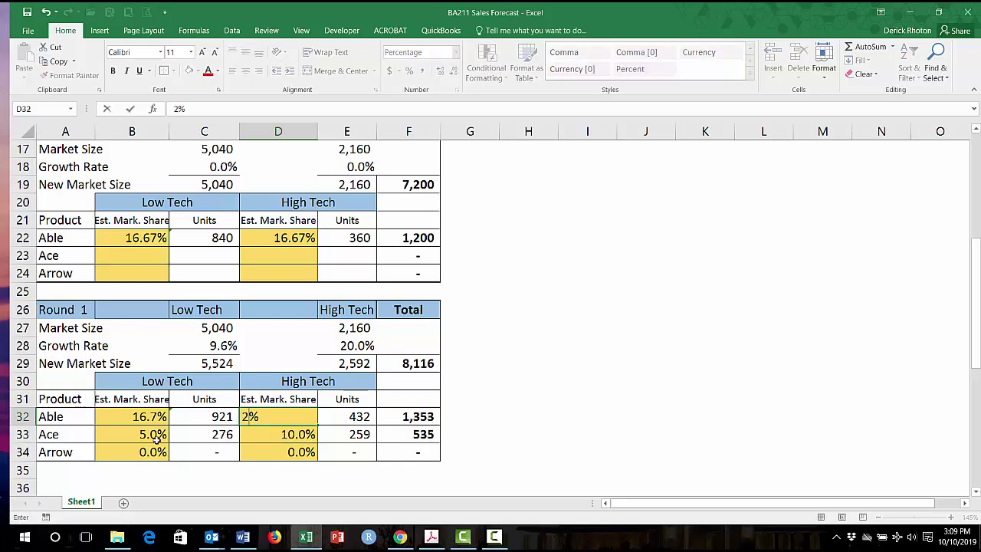
pyautogui.press('Return')
pyautogui.press('Up')
pyautogui.press('Left')
pyautogui.press('Left')
pyautogui.press('Right')
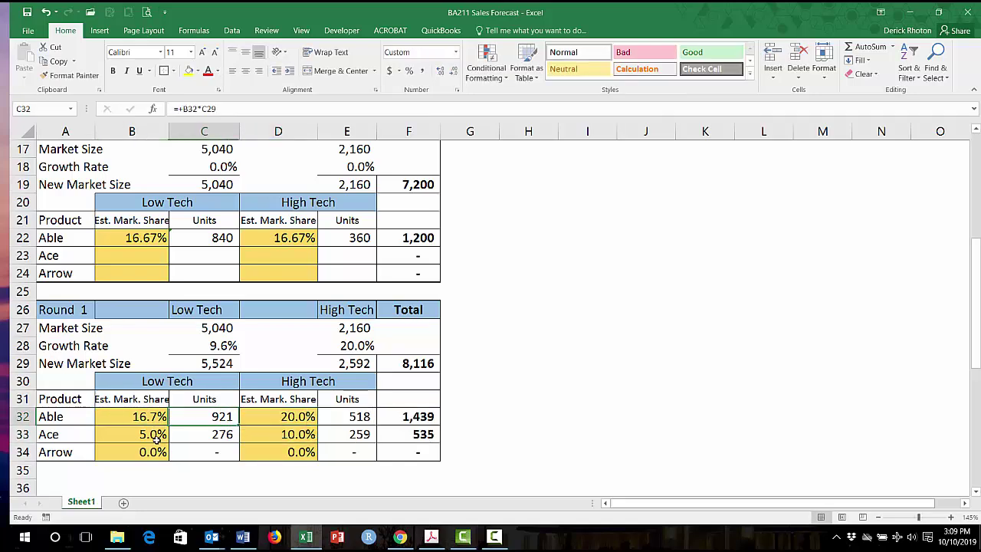
pyautogui.press('Right')
pyautogui.write('10')
pyautogui.press('Return')
pyautogui.press('Up')
pyautogui.press('Left')
pyautogui.press('Left')
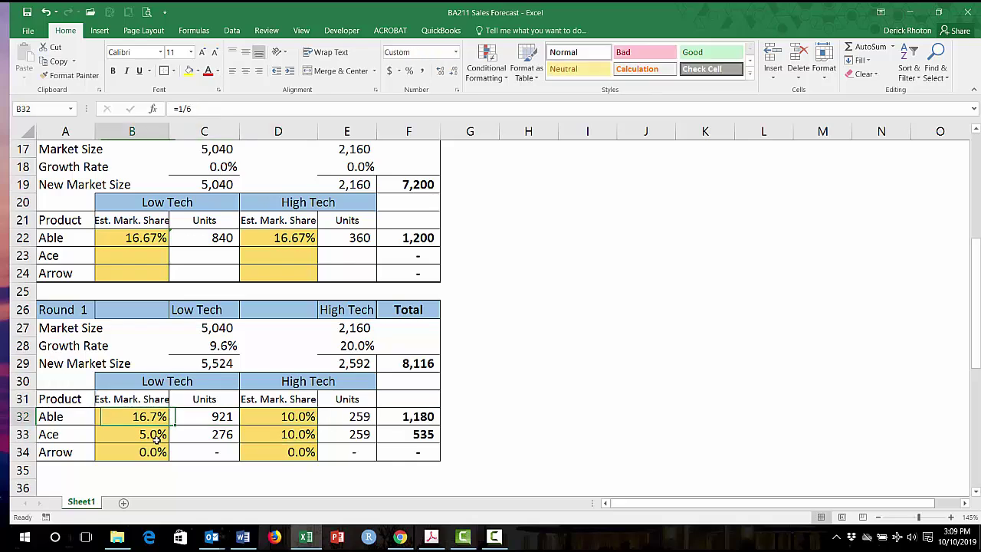
pyautogui.write('20')
pyautogui.press('Return')
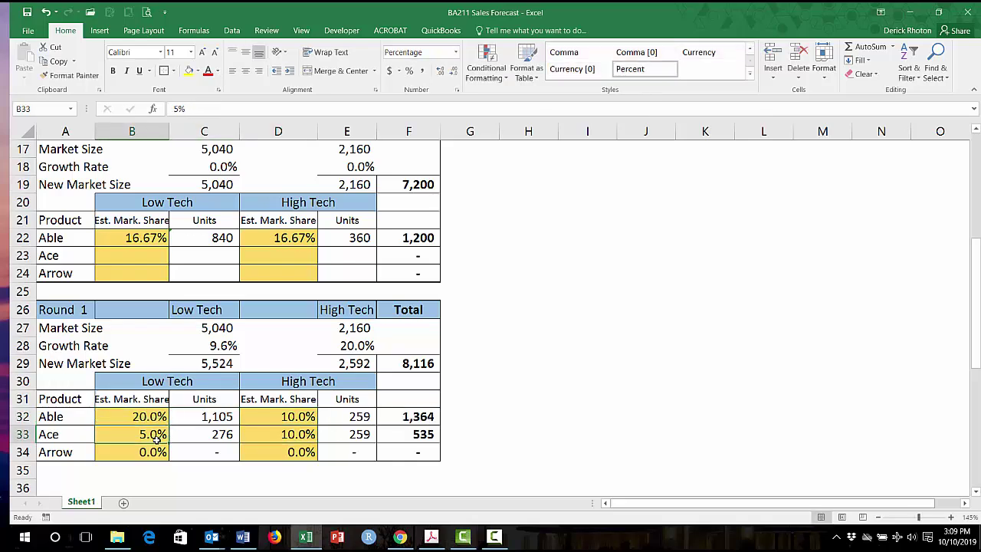
pyautogui.click(424, 412)
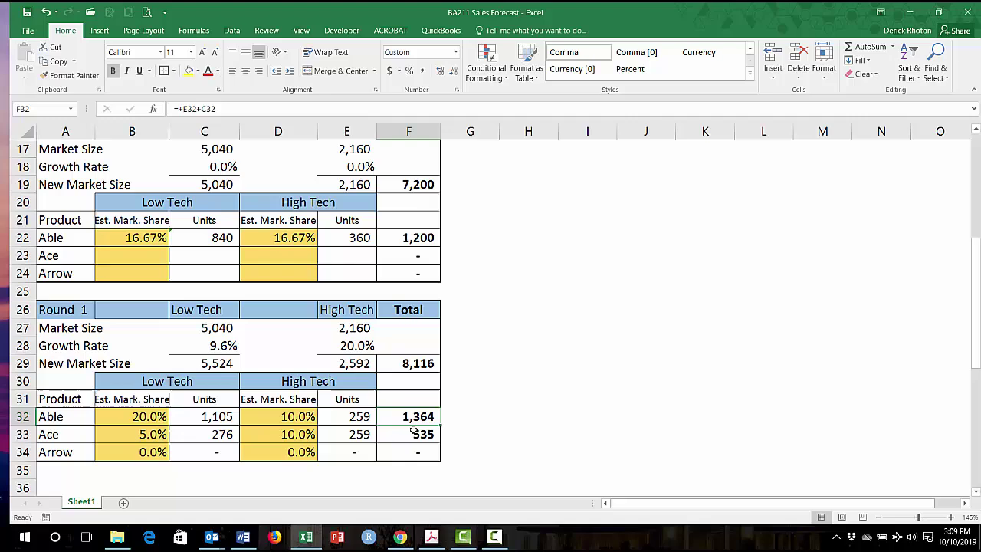
pyautogui.scroll(-1, 214, 410)
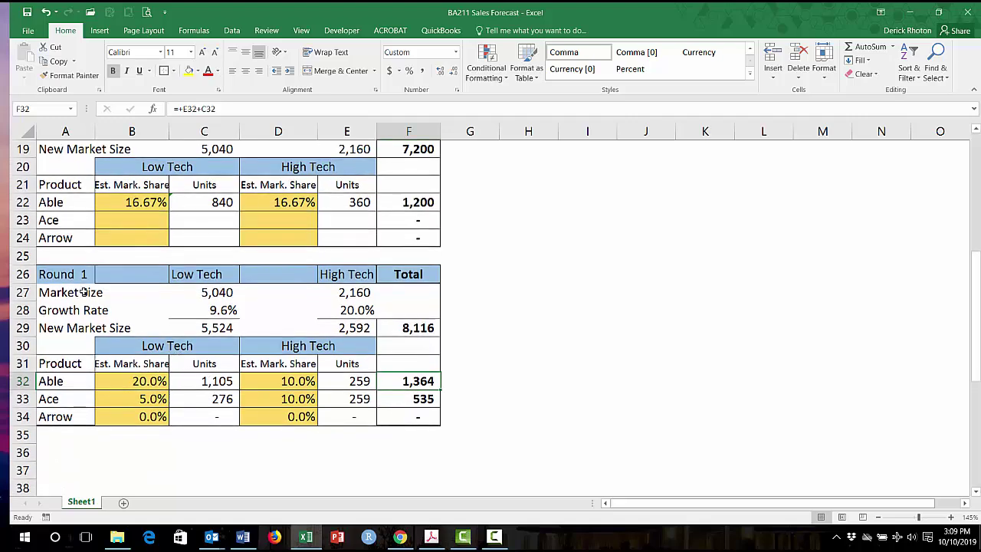
# Step: Copy the Round 1 table (A26:F34) and paste it at row 36
pyautogui.moveTo(72, 275); pyautogui.dragTo(419, 414)
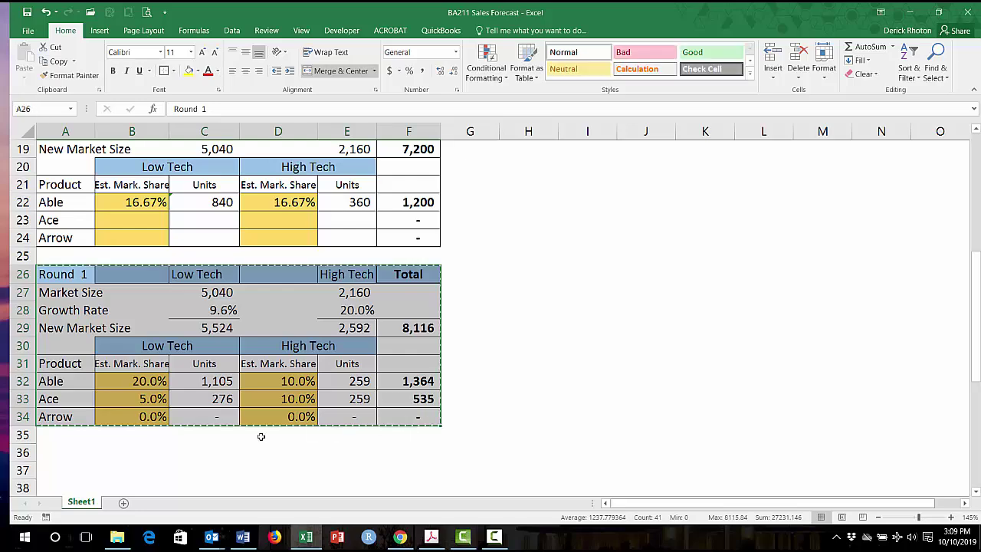
pyautogui.hotkey('ctrl', 'c')
pyautogui.click(53, 458)
pyautogui.press('Return')
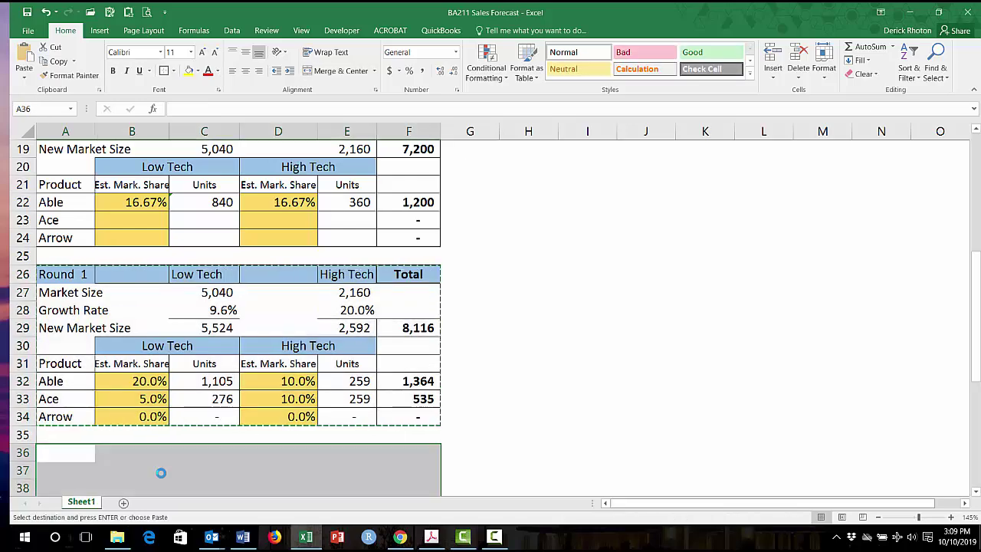
# Step: Inspect the copy's 5,524 Low Tech market size formula and begin editing its growth rate
pyautogui.scroll(-2, 223, 444)
pyautogui.click(220, 366)
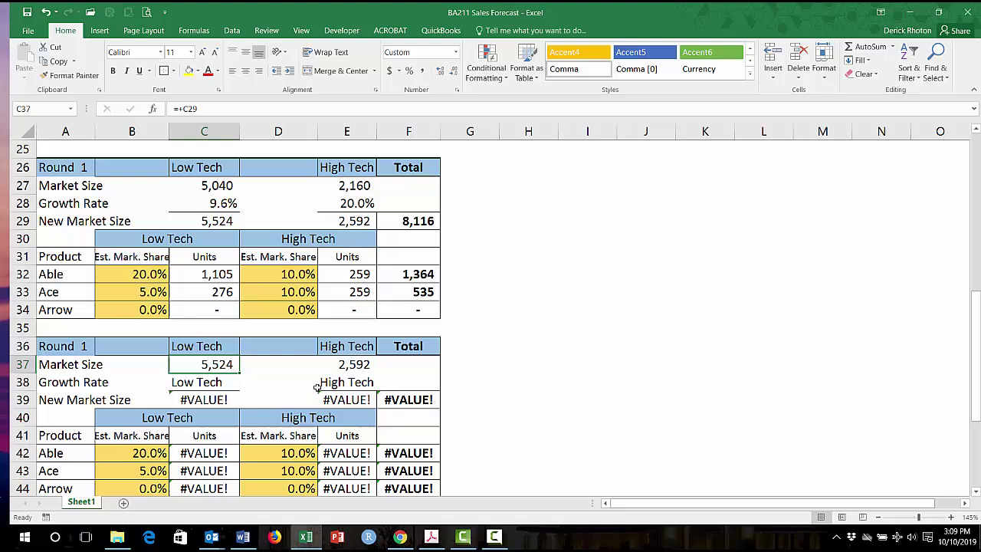
pyautogui.press('F2')
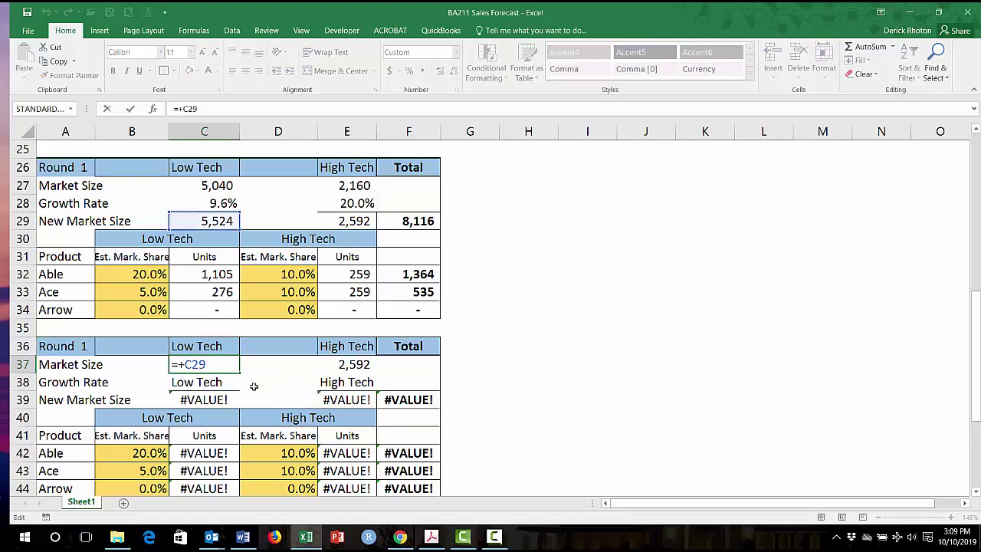
pyautogui.press('Escape')
pyautogui.click(221, 381)
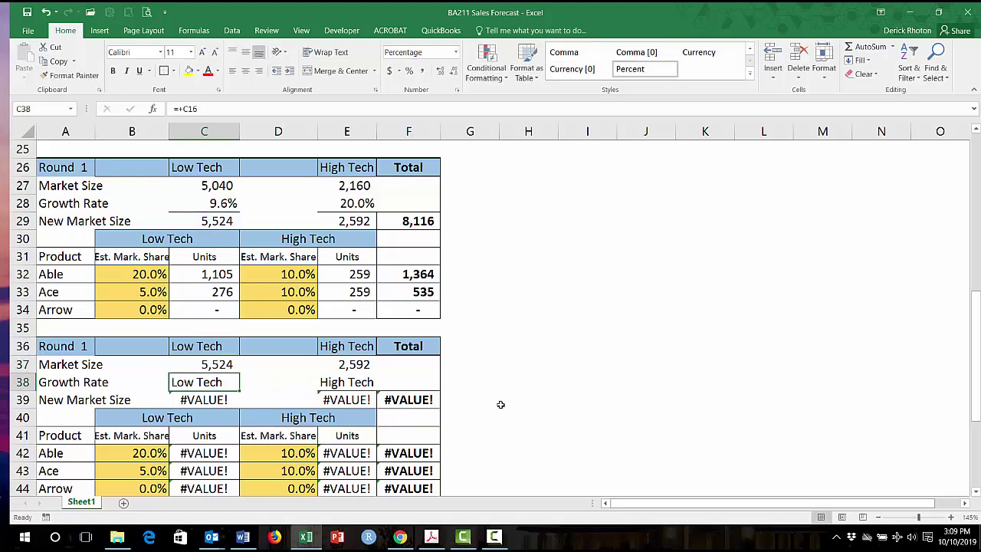
pyautogui.press('F2')
pyautogui.scroll(8, 500, 404)
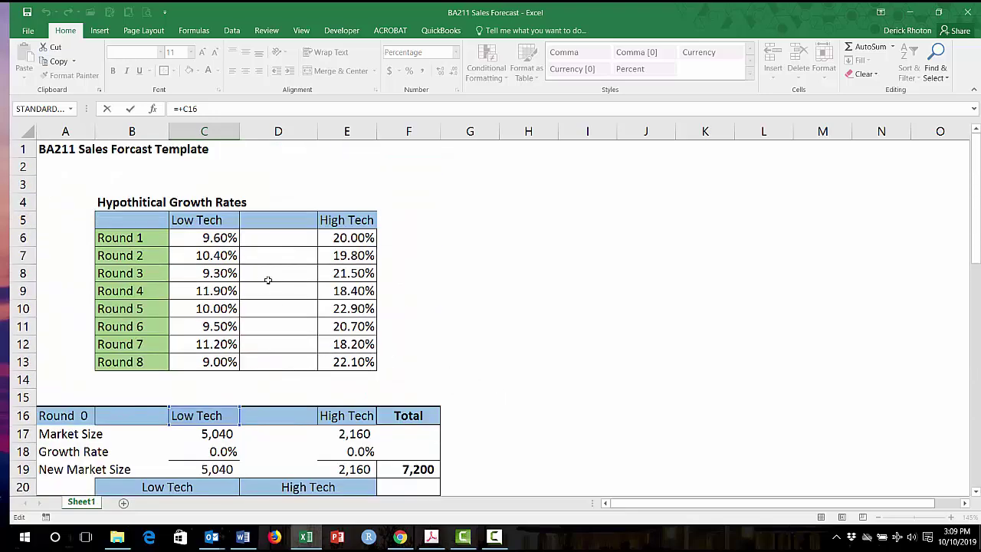
# Step: Look up the Round 2 Low Tech growth rate and try editing the copied rate formula
pyautogui.click(222, 258)
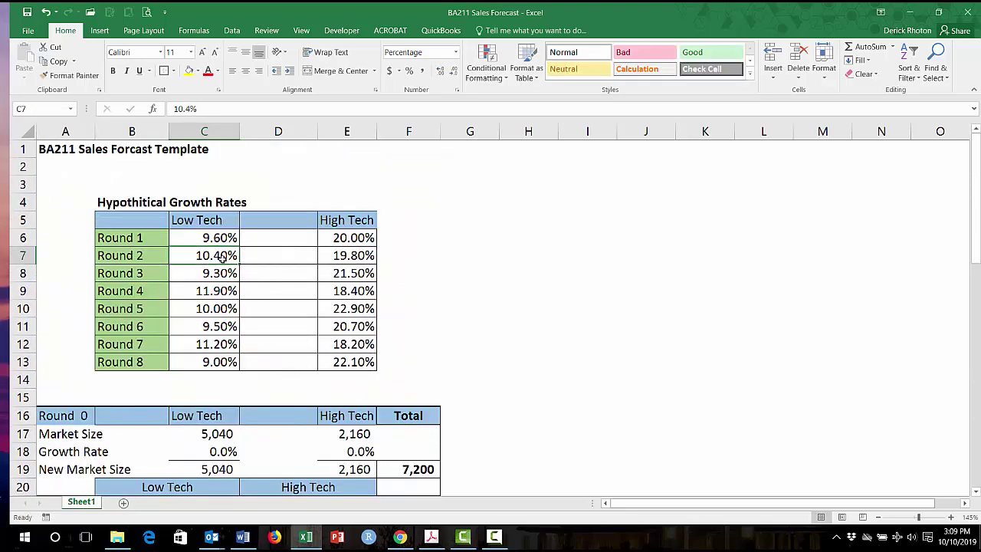
pyautogui.press('Down')
pyautogui.scroll(-9, 208, 345)
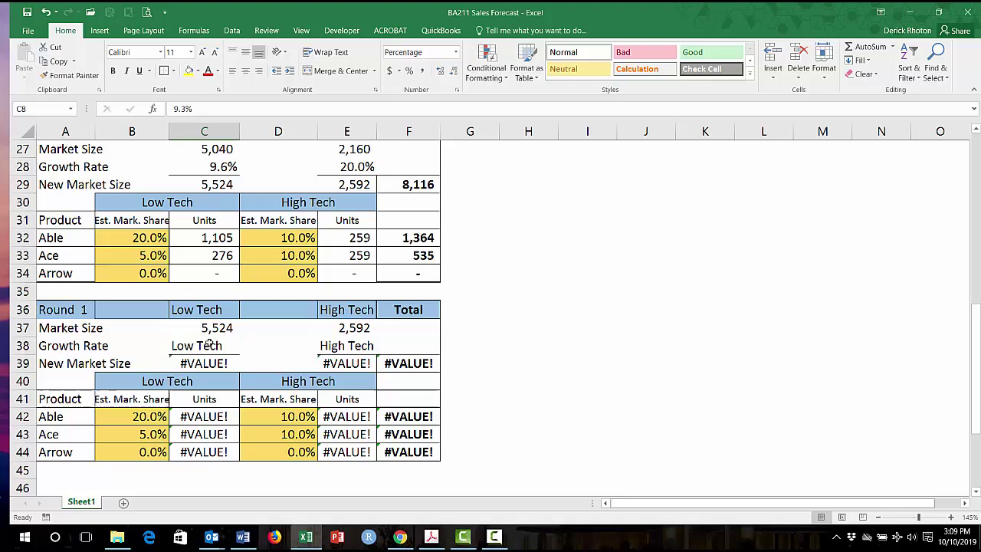
pyautogui.click(208, 345)
pyautogui.press('F2')
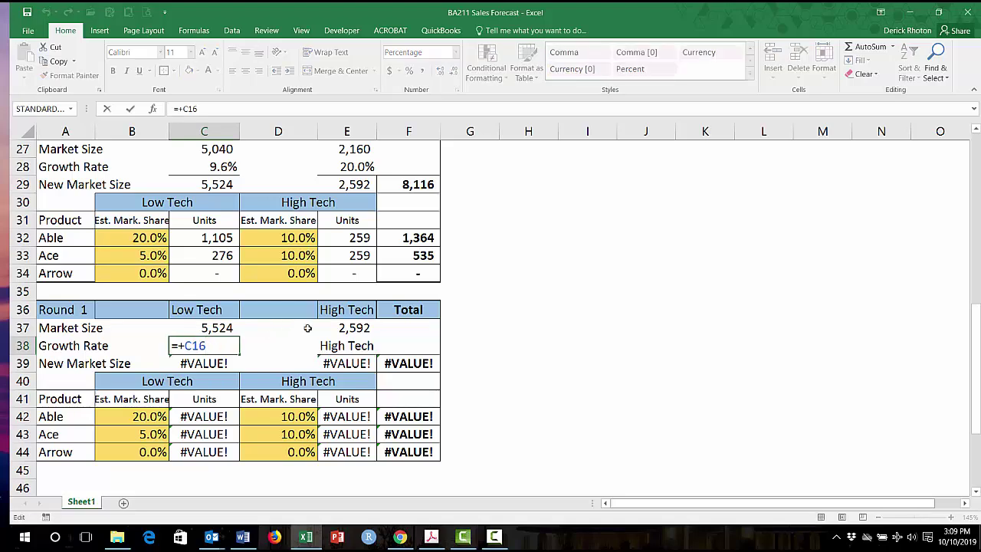
pyautogui.scroll(3, 486, 332)
pyautogui.scroll(5, 486, 331)
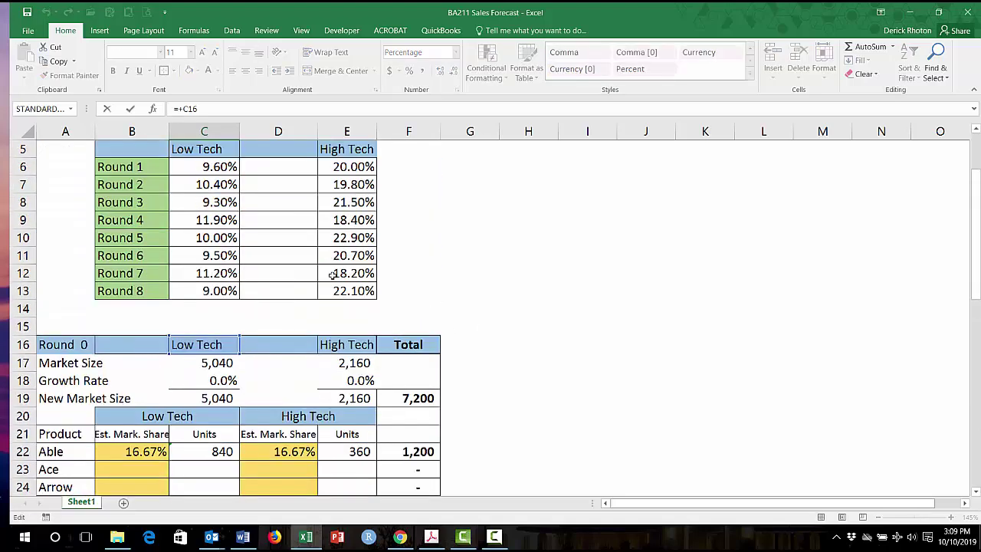
pyautogui.click(224, 220)
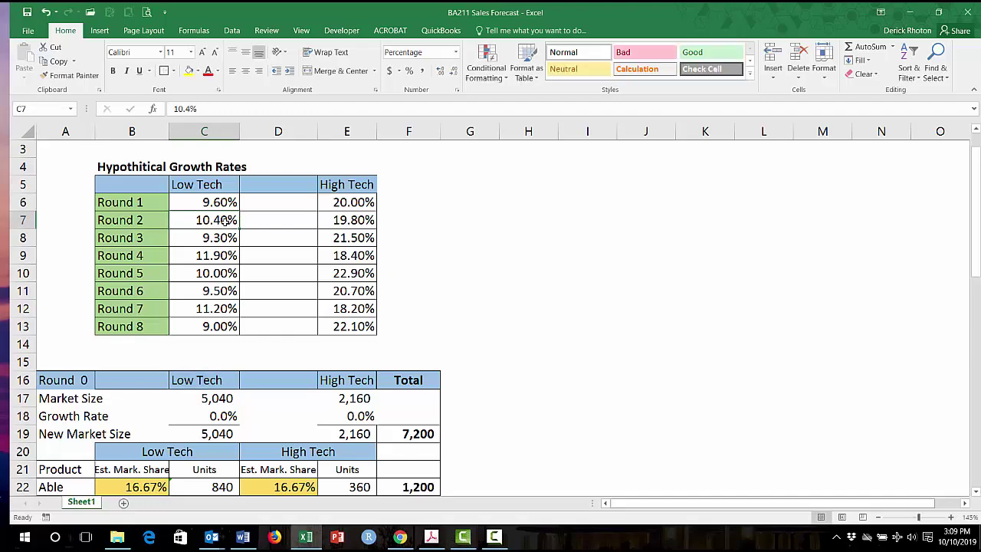
pyautogui.press('Down')
pyautogui.press('Down')
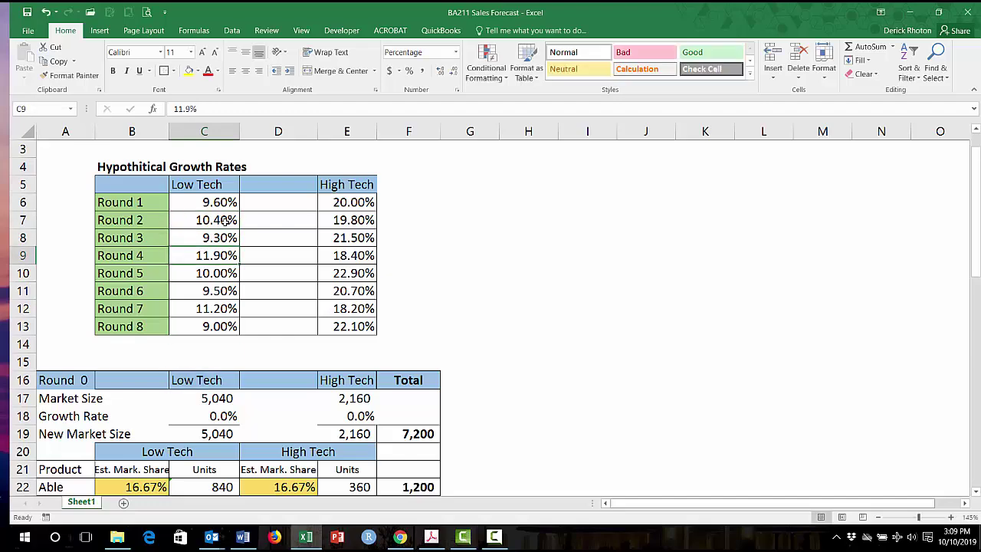
pyautogui.scroll(-6, 580, 309)
pyautogui.click(582, 310)
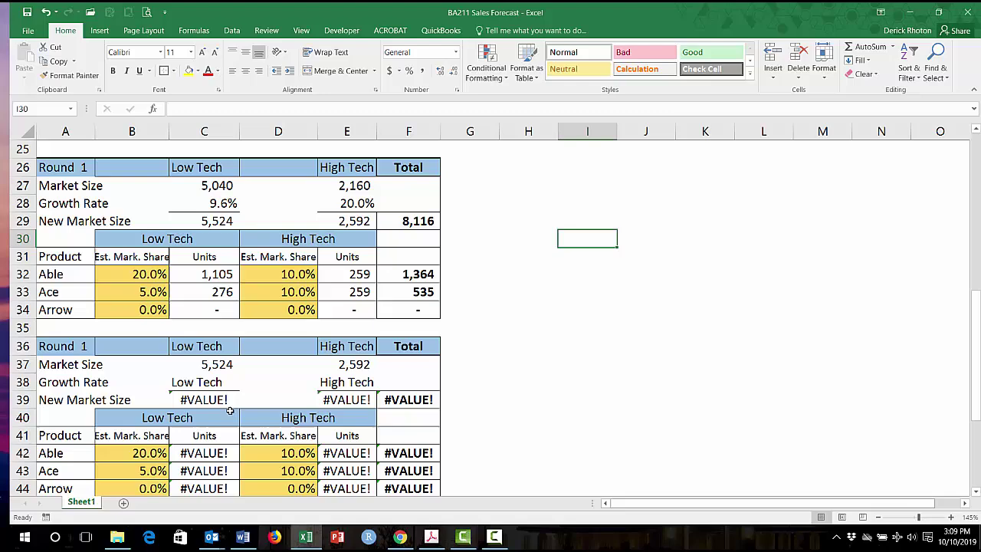
# Step: Link C38 to the 10.4% Low Tech growth rate with a +C7 formula, giving 6,098
pyautogui.click(201, 385)
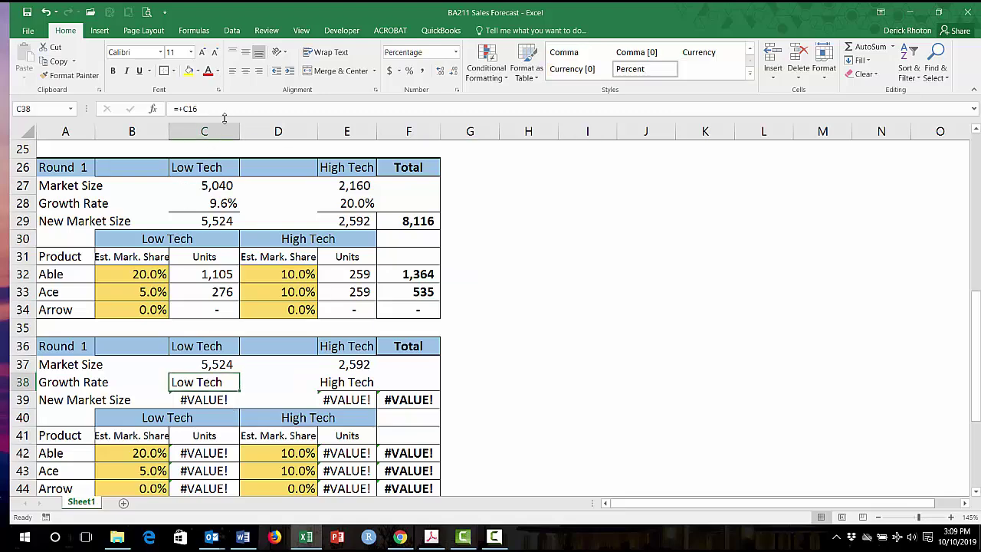
pyautogui.write('+')
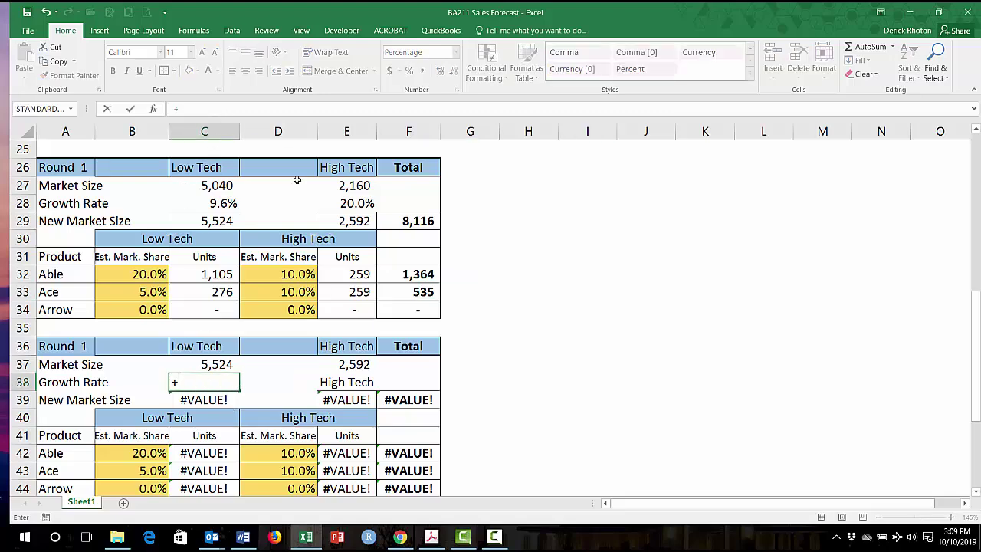
pyautogui.scroll(4, 441, 231)
pyautogui.scroll(2, 431, 232)
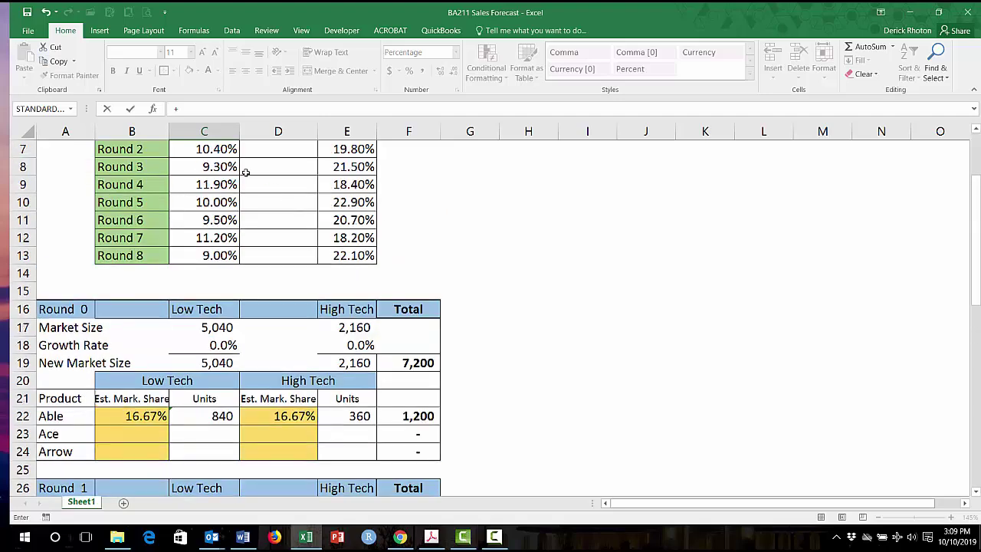
pyautogui.click(211, 151)
pyautogui.press('Return')
pyautogui.scroll(-2, 224, 346)
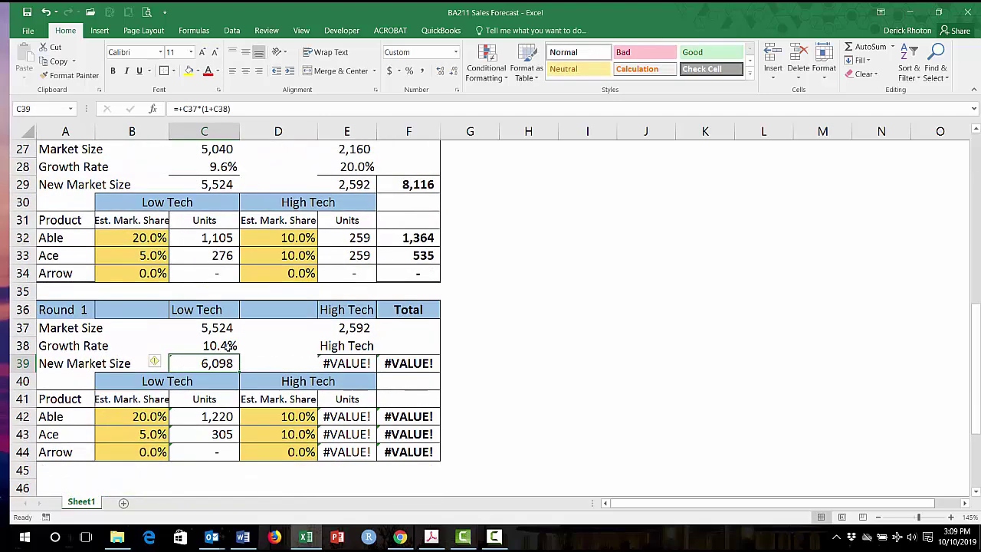
pyautogui.click(224, 345)
# Step: Copy the Low Tech growth-rate link to High Tech, giving 19.8%, 3,105 and 9,204 total
pyautogui.hotkey('ctrl', 'c')
pyautogui.press('Right')
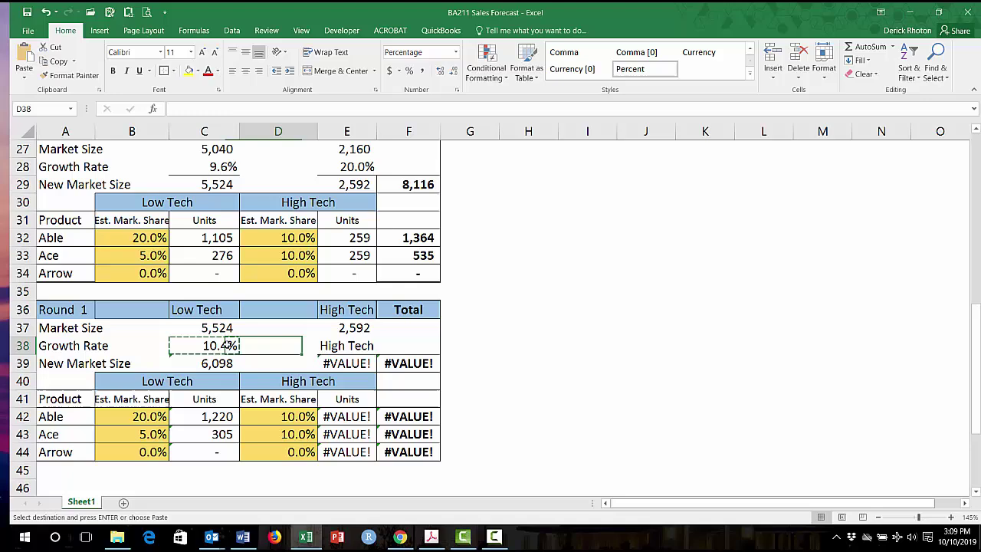
pyautogui.press('Right')
pyautogui.hotkey('ctrl', 'v')
pyautogui.press('Escape')
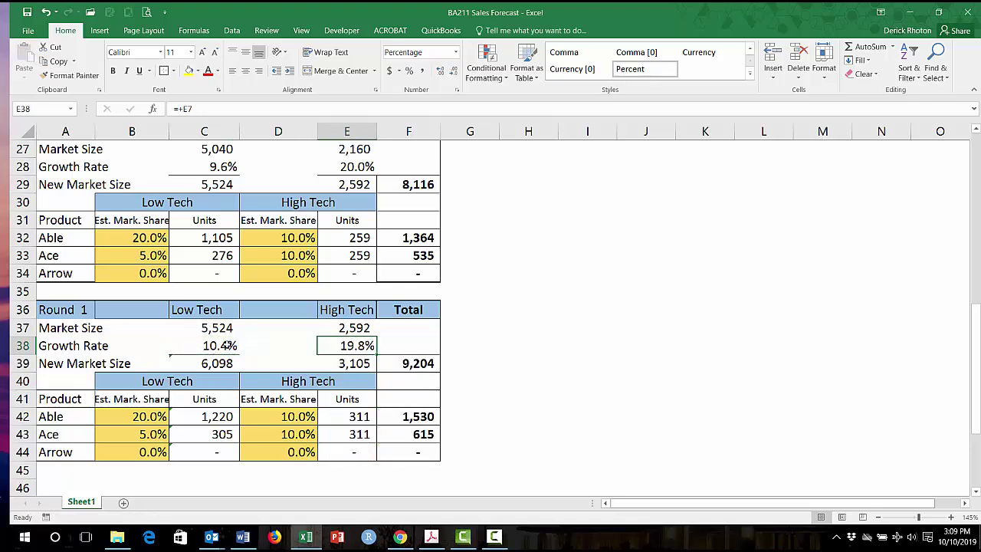
# Step: Check the Low Tech market size, growth rate and new market size formulas
pyautogui.press('Left')
pyautogui.press('Left')
pyautogui.press('Left')
pyautogui.press('Up')
pyautogui.press('Right')
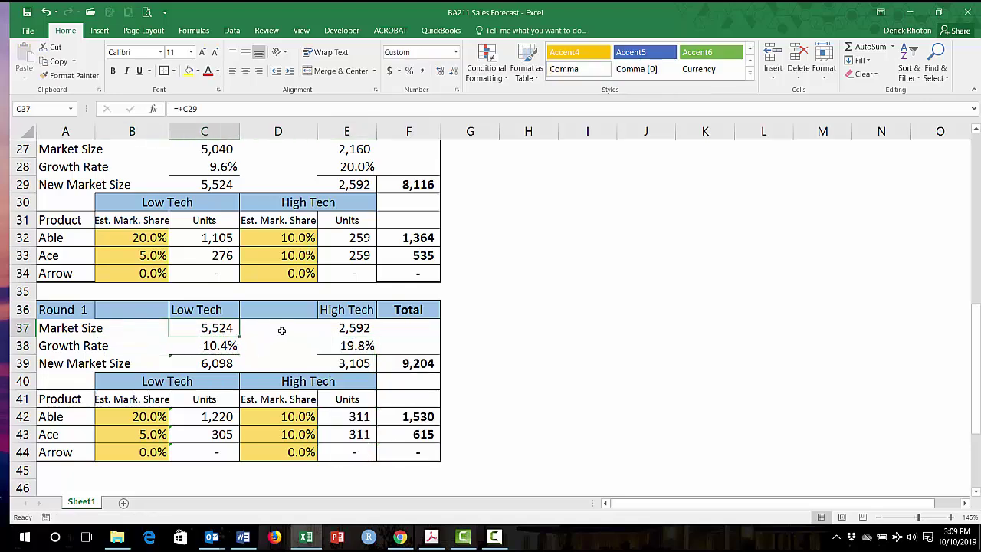
pyautogui.scroll(1, 282, 331)
pyautogui.press('F2')
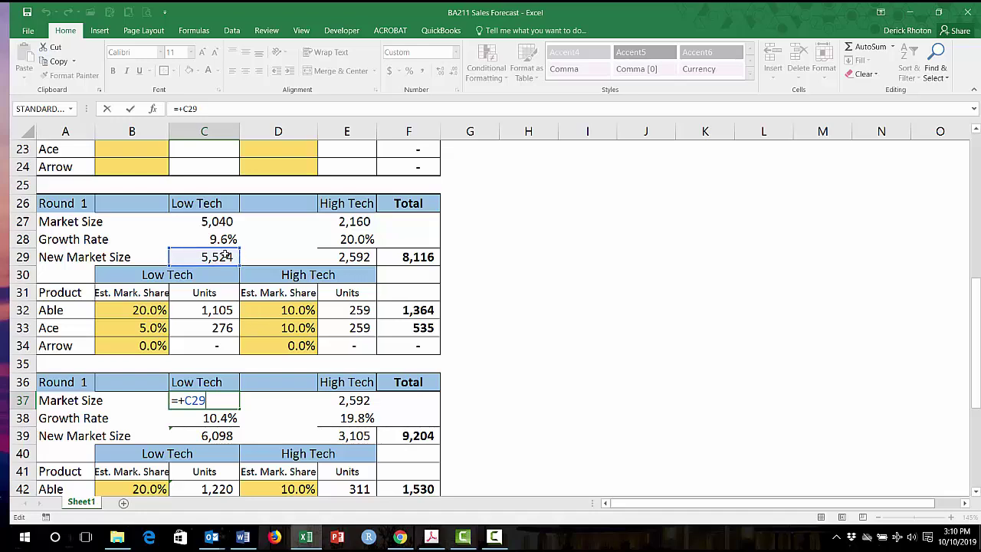
pyautogui.press('Escape')
pyautogui.click(234, 420)
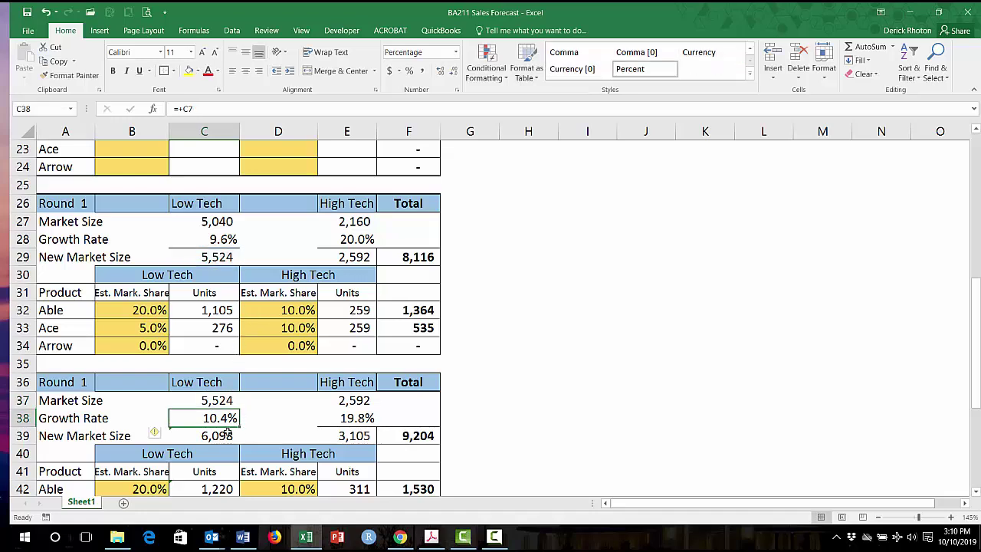
pyautogui.click(230, 434)
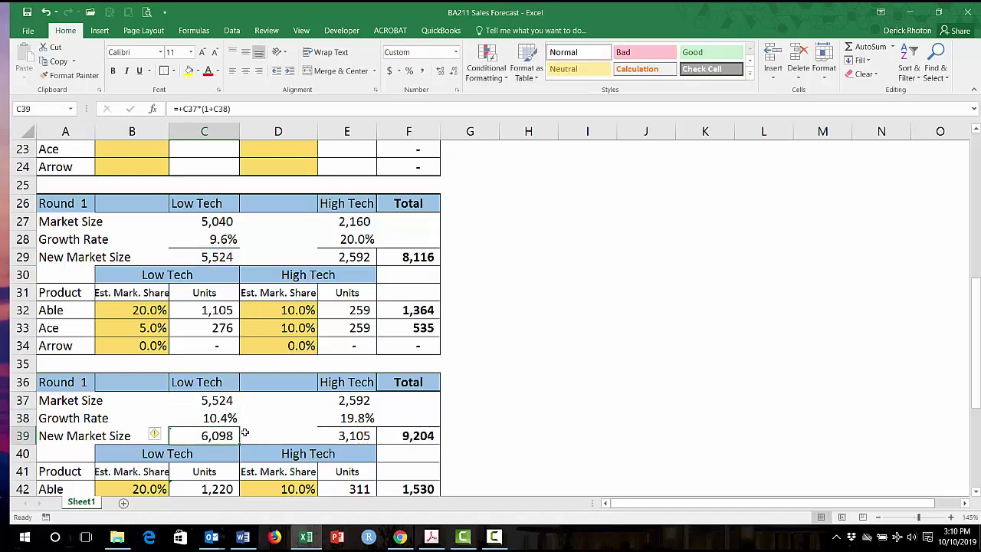
# Step: Verify the High Tech market size and growth rate formula references
pyautogui.click(351, 421)
pyautogui.click(368, 401)
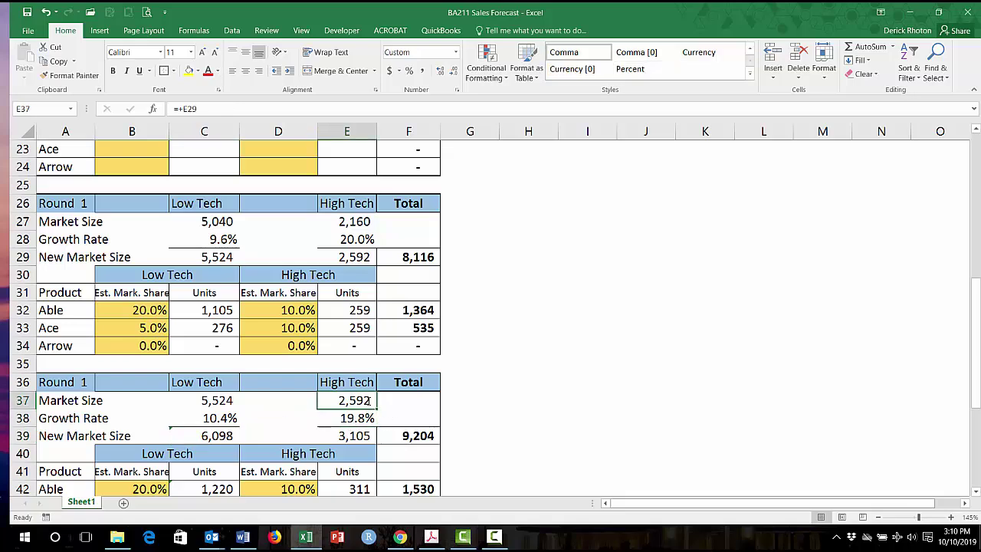
pyautogui.doubleClick(368, 401)
pyautogui.press('Escape')
pyautogui.doubleClick(364, 418)
pyautogui.press('Escape')
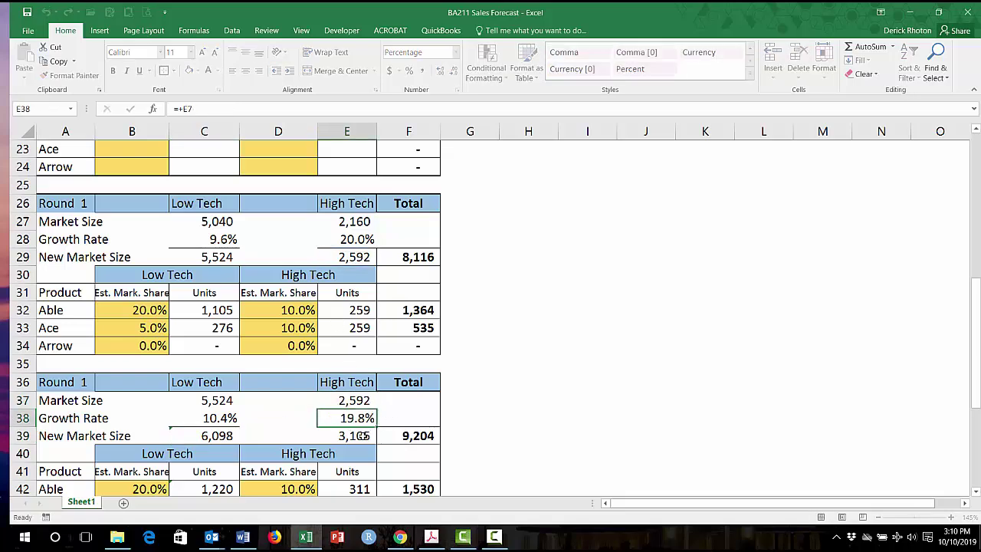
pyautogui.doubleClick(374, 418)
pyautogui.scroll(7, 449, 406)
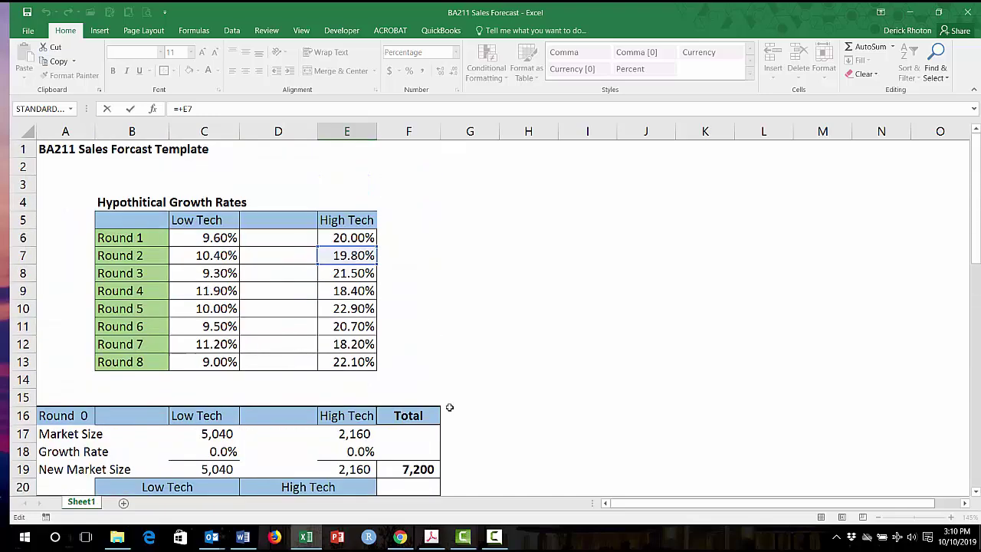
pyautogui.press('Escape')
pyautogui.scroll(-3, 450, 406)
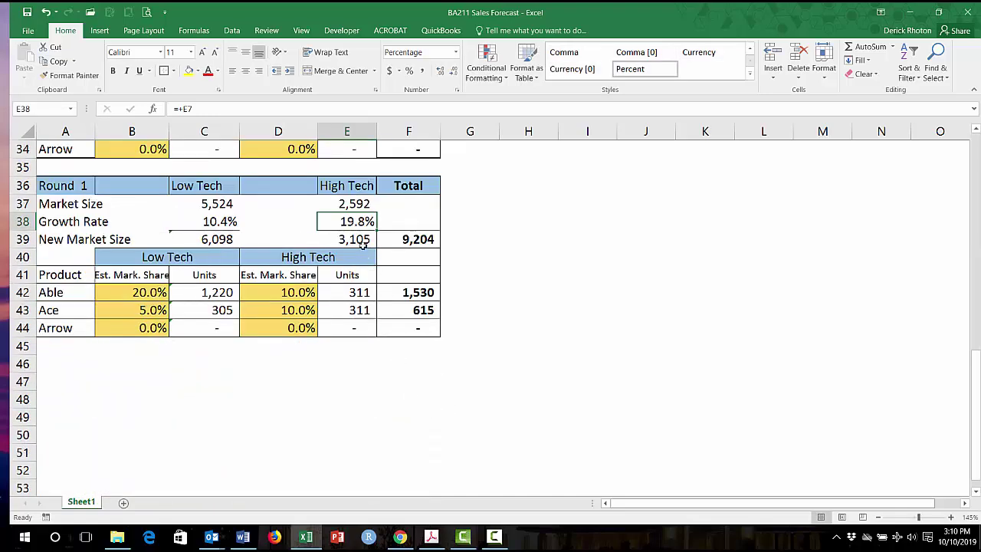
# Step: Inspect the High Tech and total market size formulas and Able's units formulas (1,530 total)
pyautogui.click(364, 243)
pyautogui.click(431, 244)
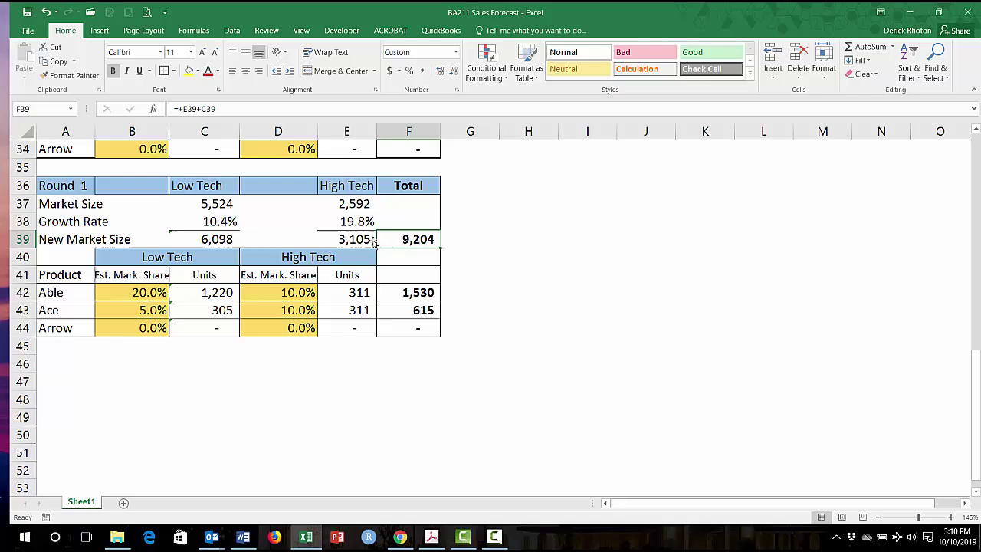
pyautogui.click(208, 295)
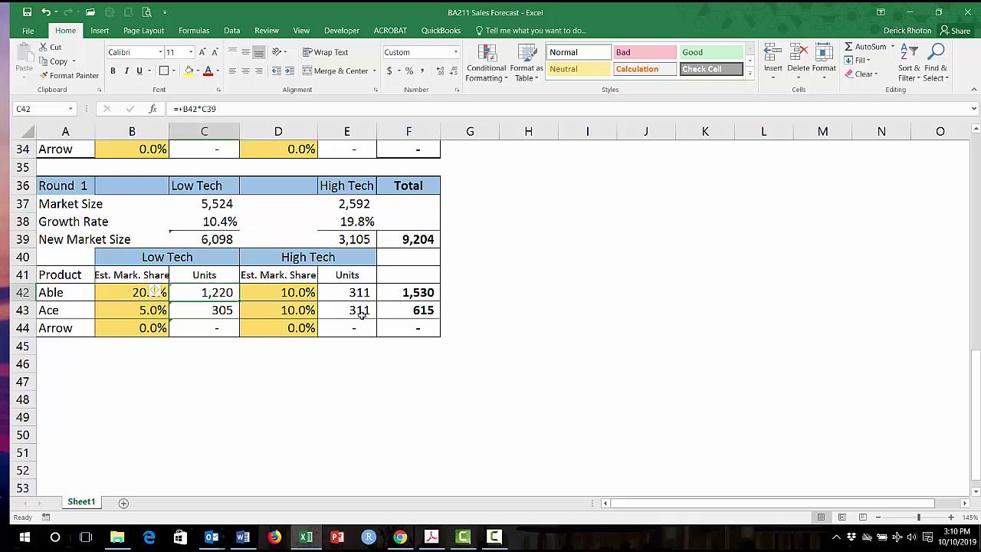
pyautogui.press('F2')
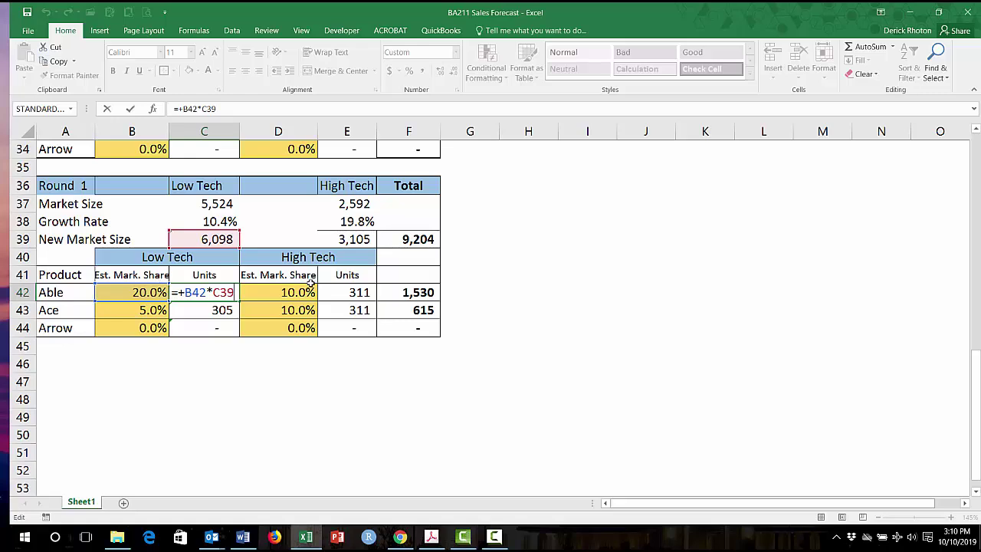
pyautogui.click(354, 294)
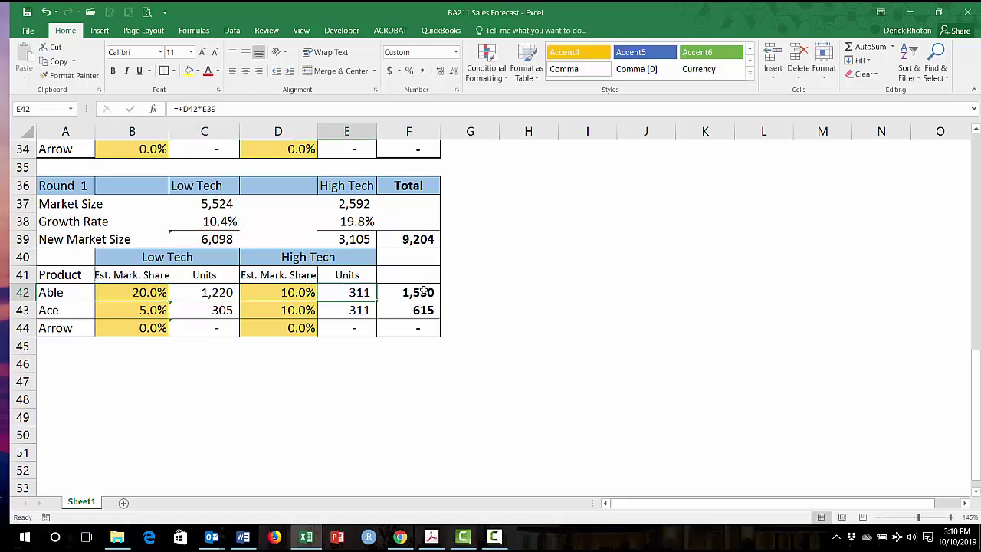
pyautogui.press('F2')
# Step: Give Able market shares of 18% Low Tech and 5% High Tech
pyautogui.click(289, 292)
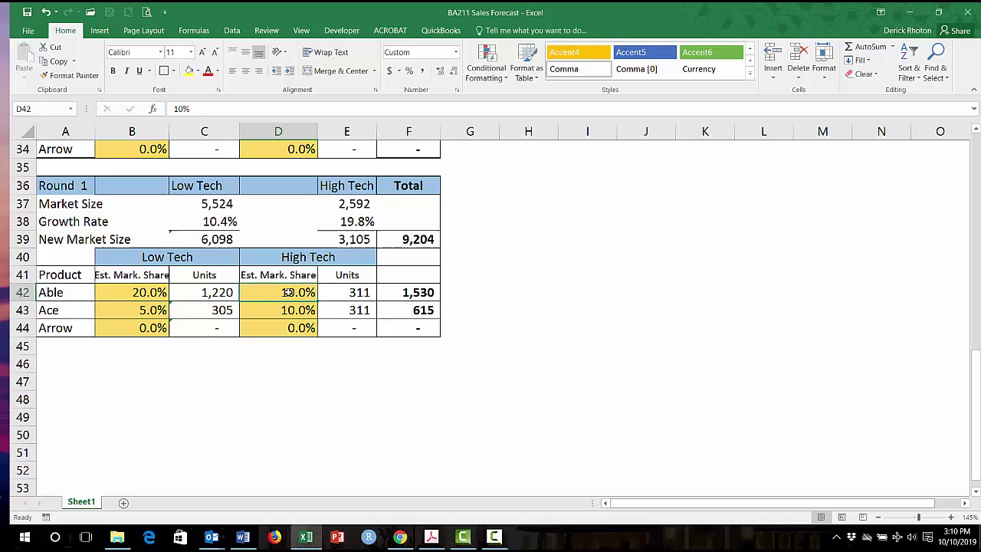
pyautogui.write('5')
pyautogui.press('Left')
pyautogui.press('Left')
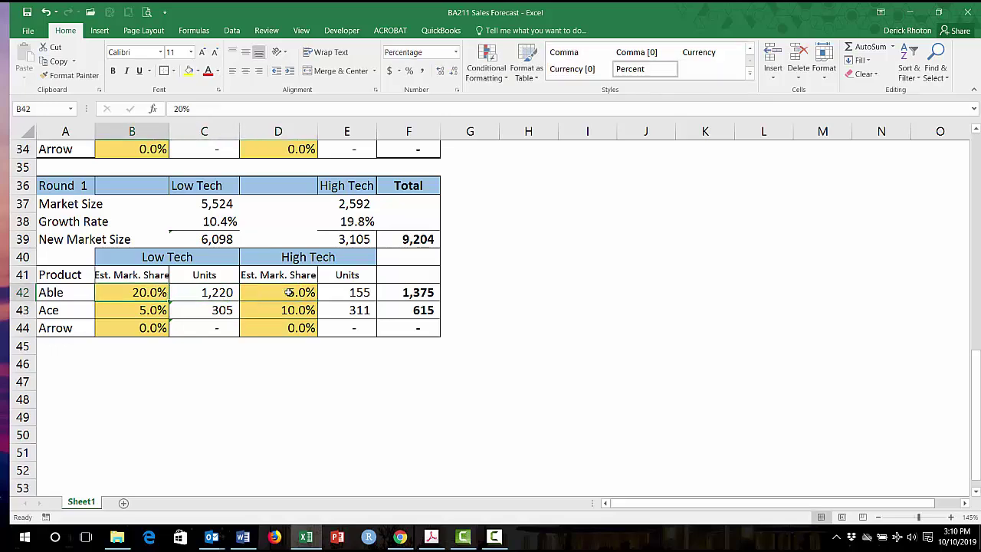
pyautogui.write('18')
pyautogui.press('Return')
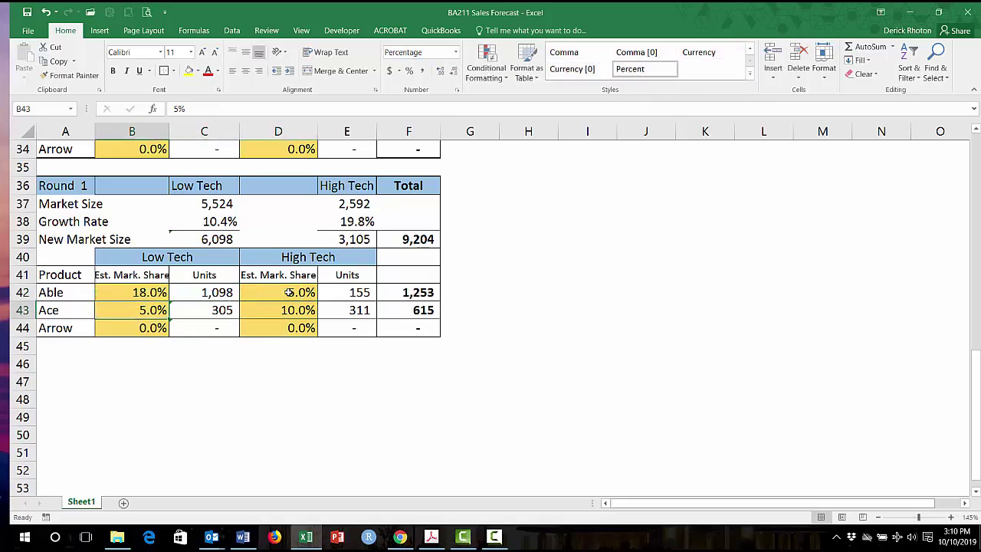
# Step: Set Ace's shares to 12% High Tech and 0% Low Tech, totalling 373 units
pyautogui.press('Right')
pyautogui.press('Right')
pyautogui.write('12')
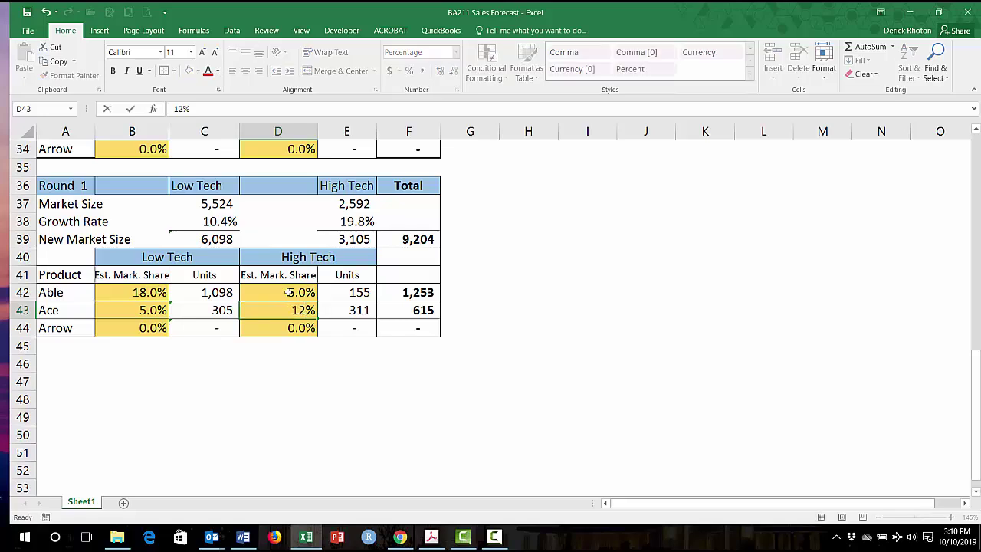
pyautogui.press('Return')
pyautogui.press('Up')
pyautogui.press('Left')
pyautogui.press('Left')
pyautogui.write('0')
pyautogui.press('Return')
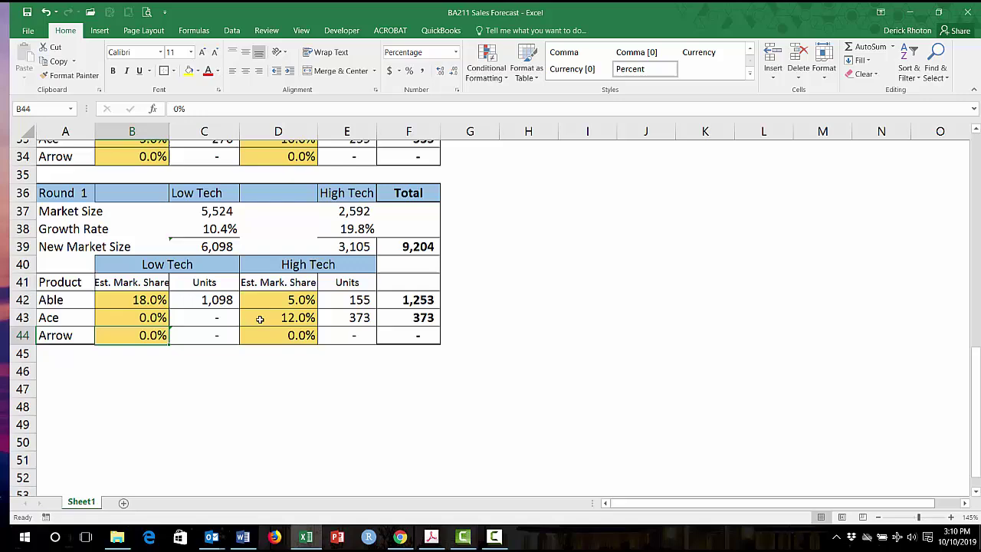
pyautogui.scroll(1, 114, 239)
# Step: Retitle the row-36 table as Round 2
pyautogui.click(73, 221)
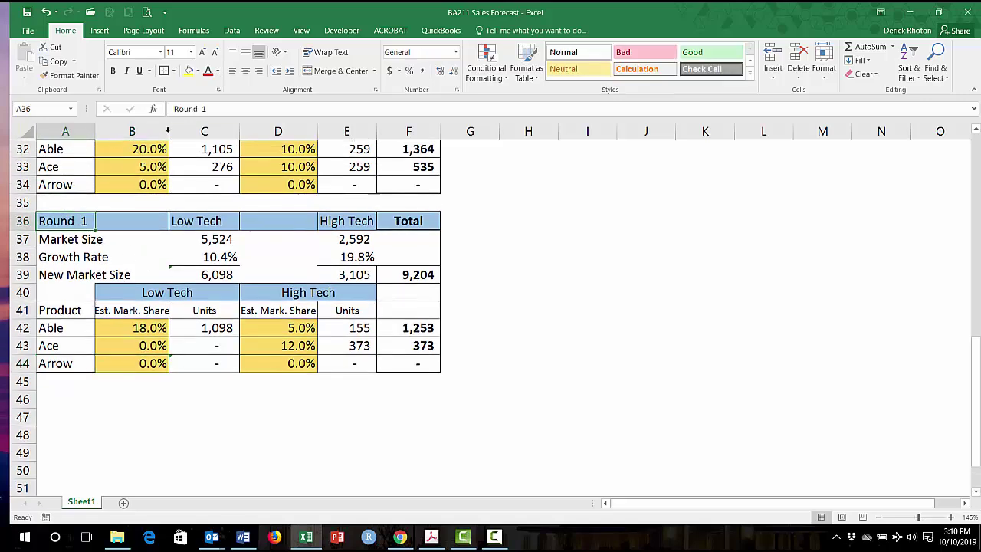
pyautogui.click(201, 108)
pyautogui.press('Delete')
pyautogui.write('2')
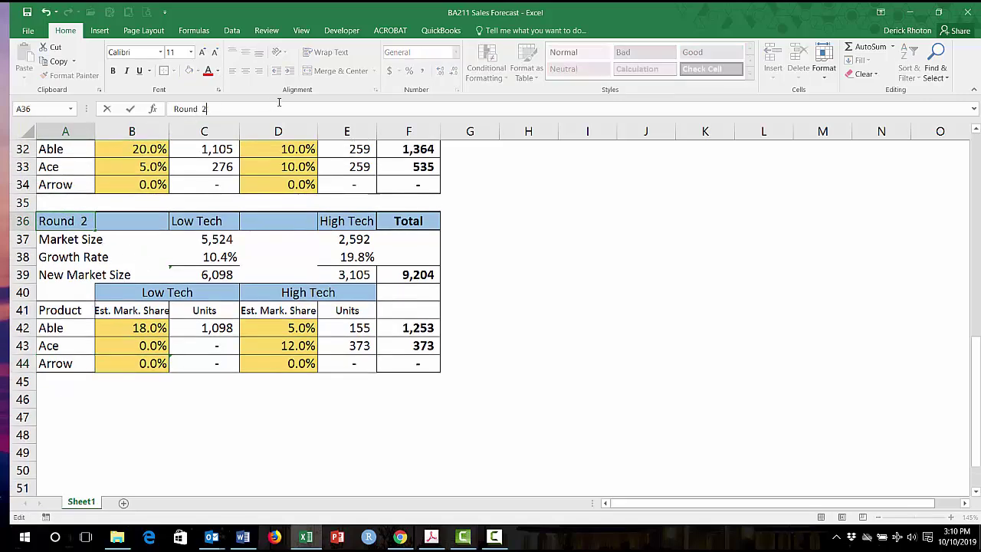
pyautogui.press('Return')
# Step: Copy the whole Round 2 table and paste it at A46
pyautogui.scroll(3, 164, 243)
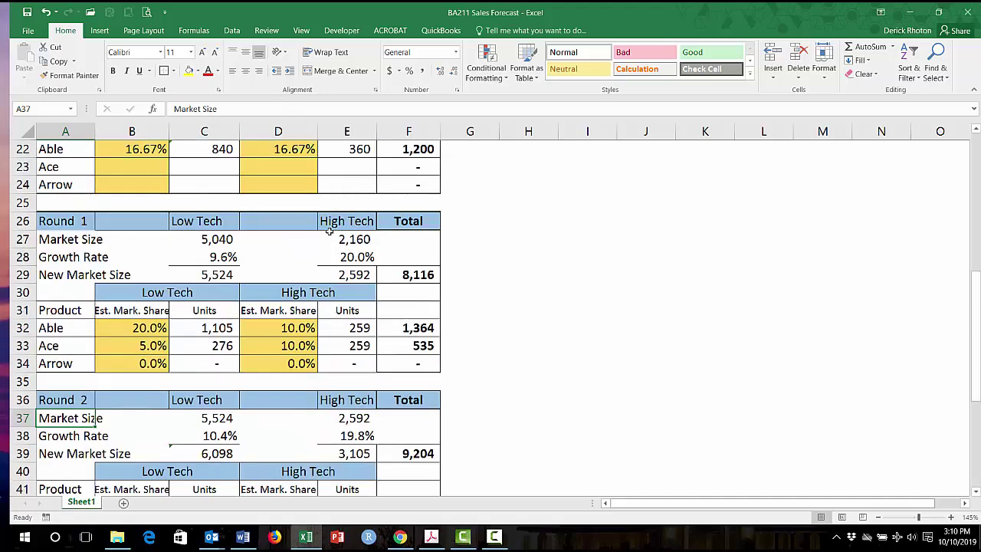
pyautogui.scroll(-3, 165, 243)
pyautogui.moveTo(75, 256); pyautogui.dragTo(392, 397)
pyautogui.hotkey('ctrl', 'c')
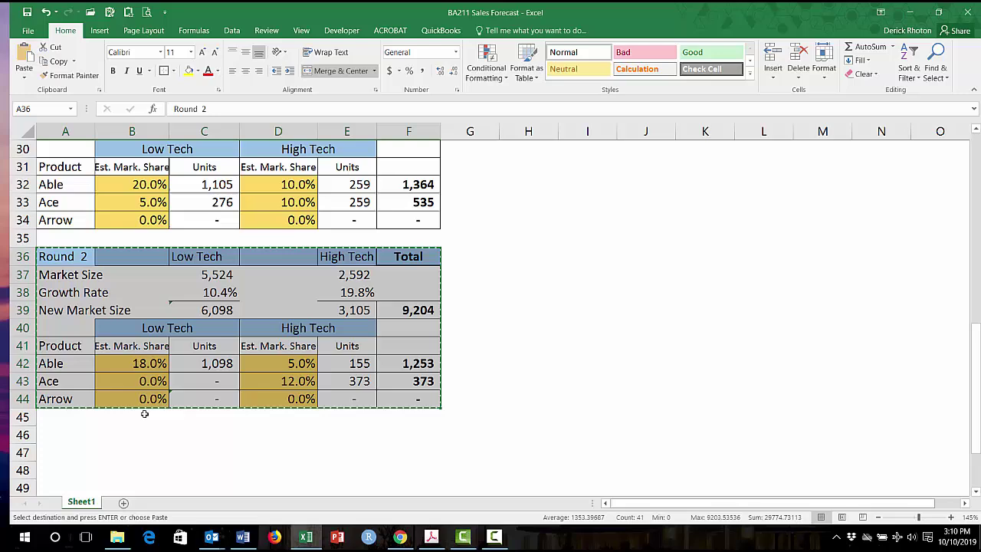
pyautogui.click(64, 432)
pyautogui.press('Return')
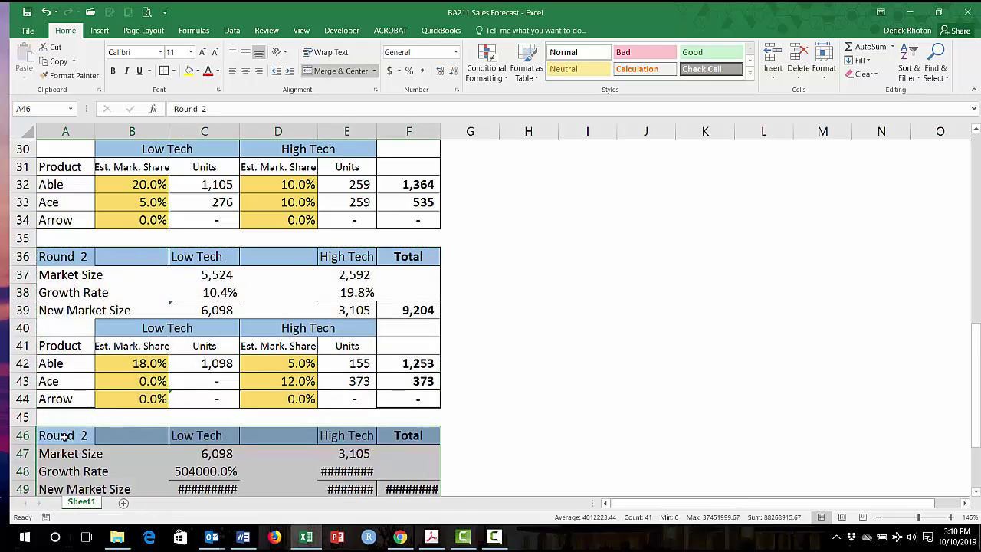
# Step: Relabel the pasted table's heading in A46 as Round 3
pyautogui.click(202, 108)
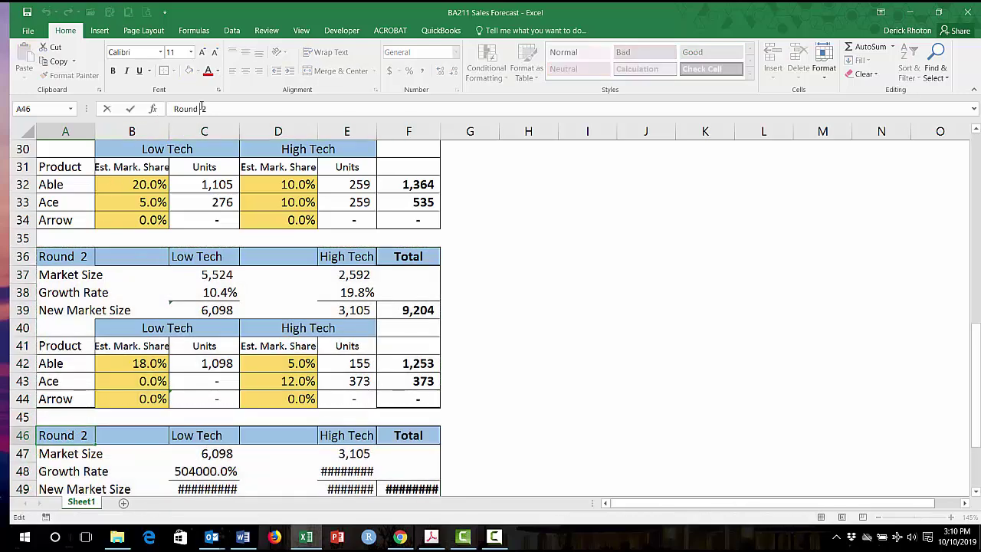
pyautogui.write('3')
pyautogui.press('Return')
pyautogui.press('Up')
# Step: Link C48 to the 9.3% rate with =+C8 and copy it to E48 for 21.5%
pyautogui.press('Right')
pyautogui.press('Right')
pyautogui.press('Right')
pyautogui.press('Down')
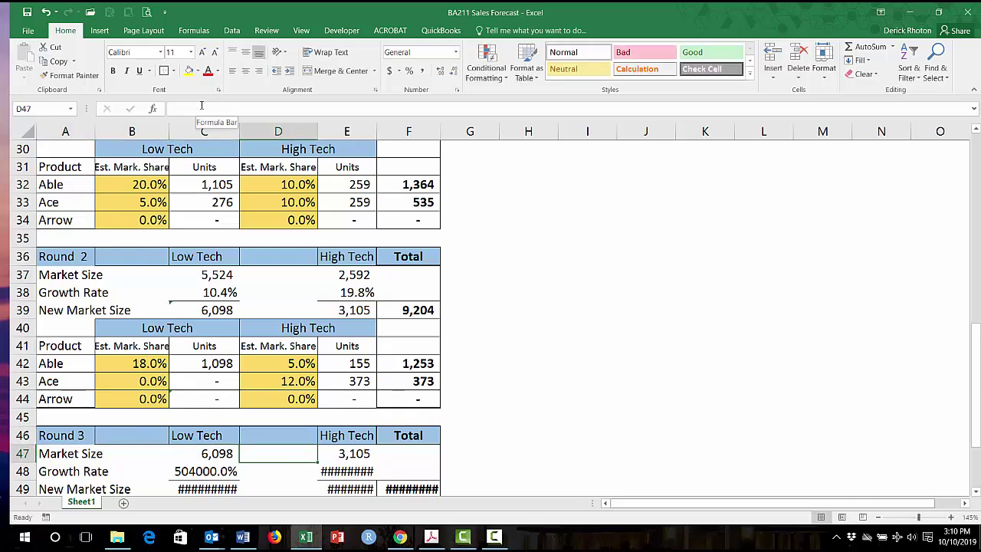
pyautogui.press('Left')
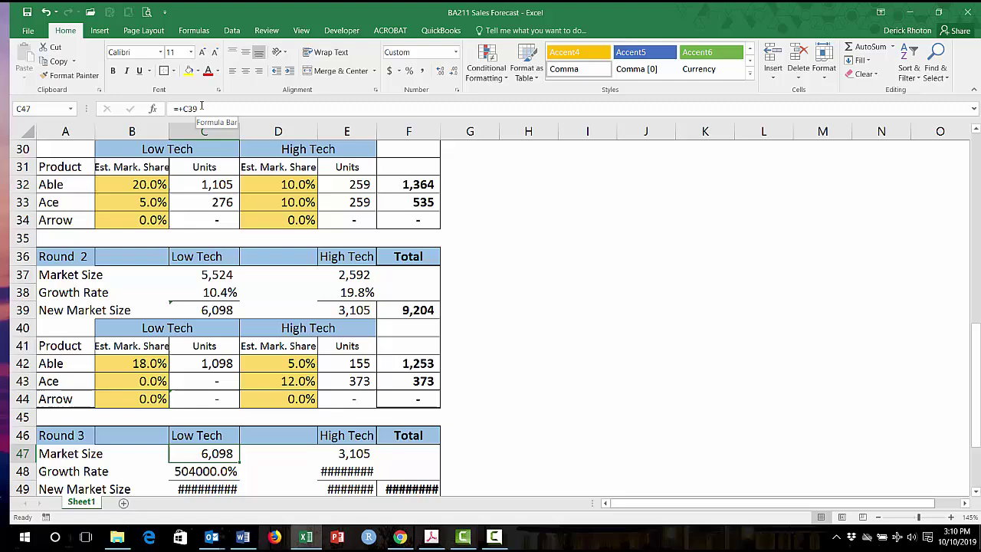
pyautogui.press('Down')
pyautogui.write('+')
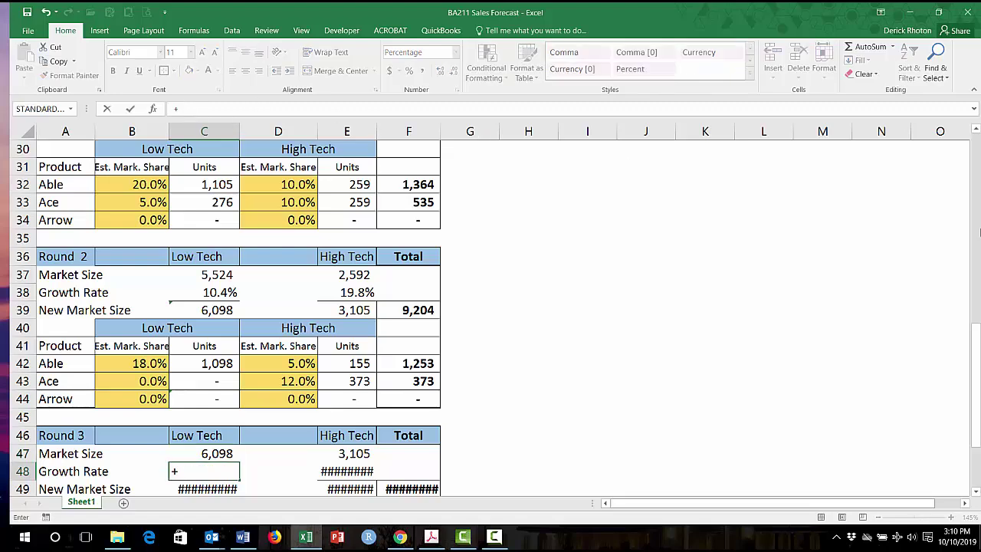
pyautogui.moveTo(977, 326); pyautogui.dragTo(976, 174)
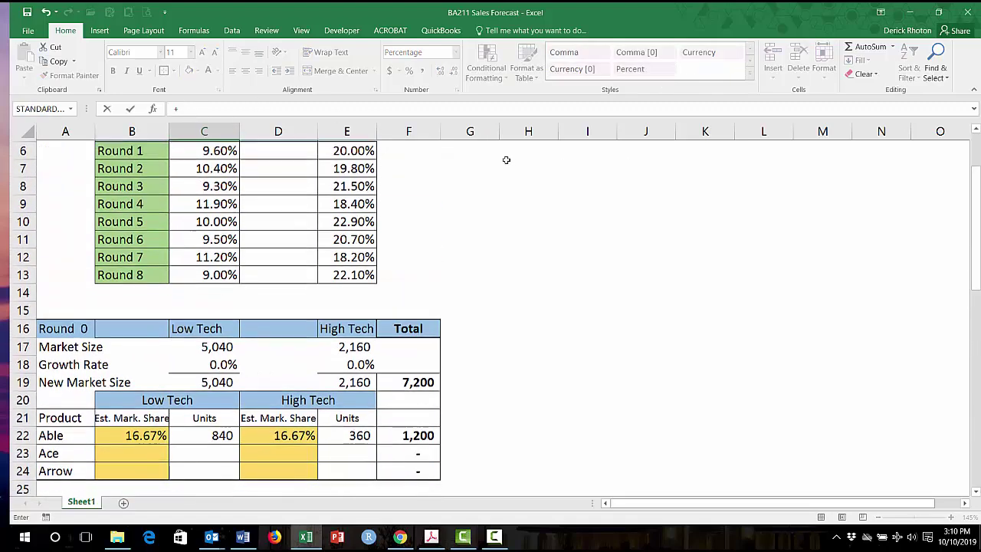
pyautogui.click(207, 184)
pyautogui.press('Return')
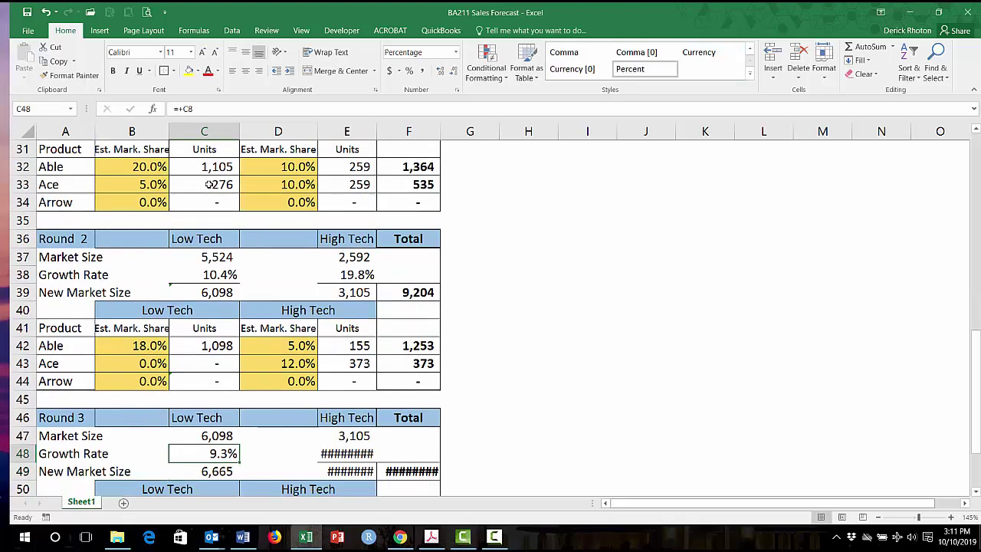
pyautogui.hotkey('ctrl', 'c')
pyautogui.press('Right')
pyautogui.press('Right')
pyautogui.hotkey('ctrl', 'v')
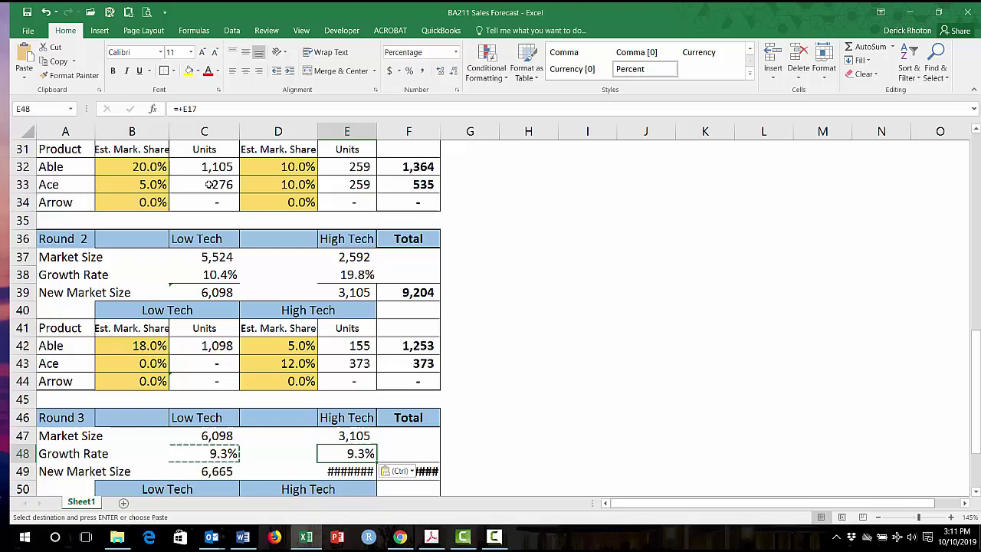
pyautogui.press('Escape')
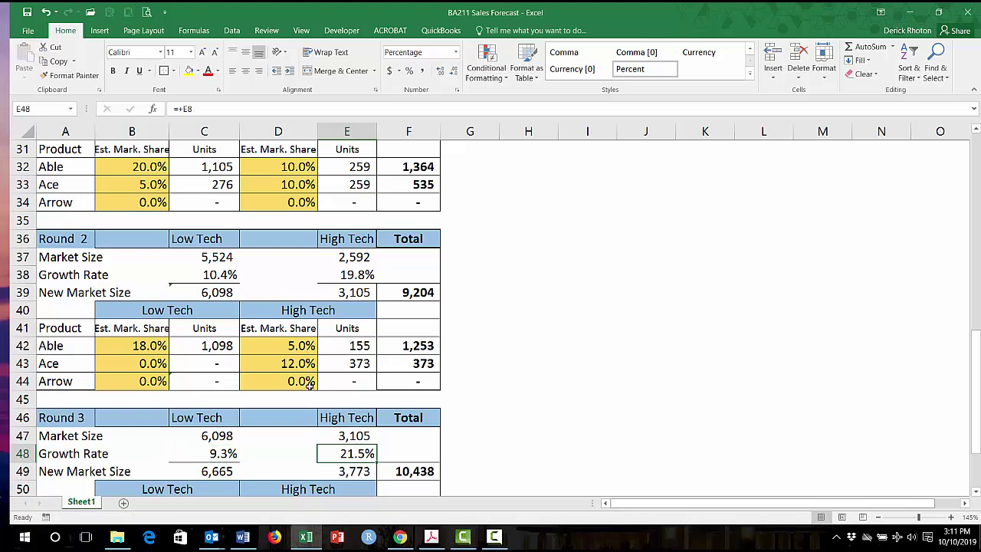
# Step: Link C47's market size to Round 2's C39, giving 6,665, 3,773 and 10,438 total
pyautogui.scroll(-1, 310, 386)
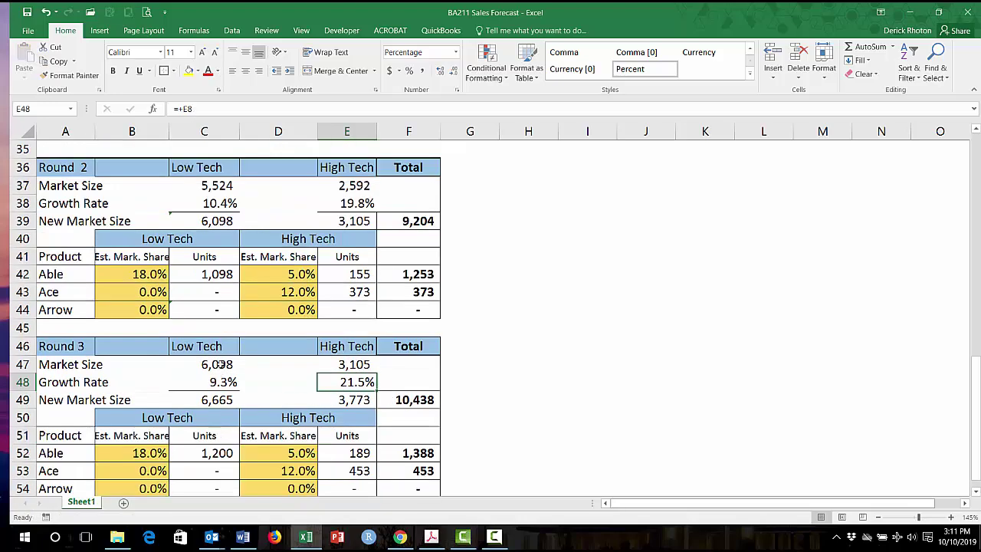
pyautogui.click(219, 365)
pyautogui.write('=+')
pyautogui.click(230, 220)
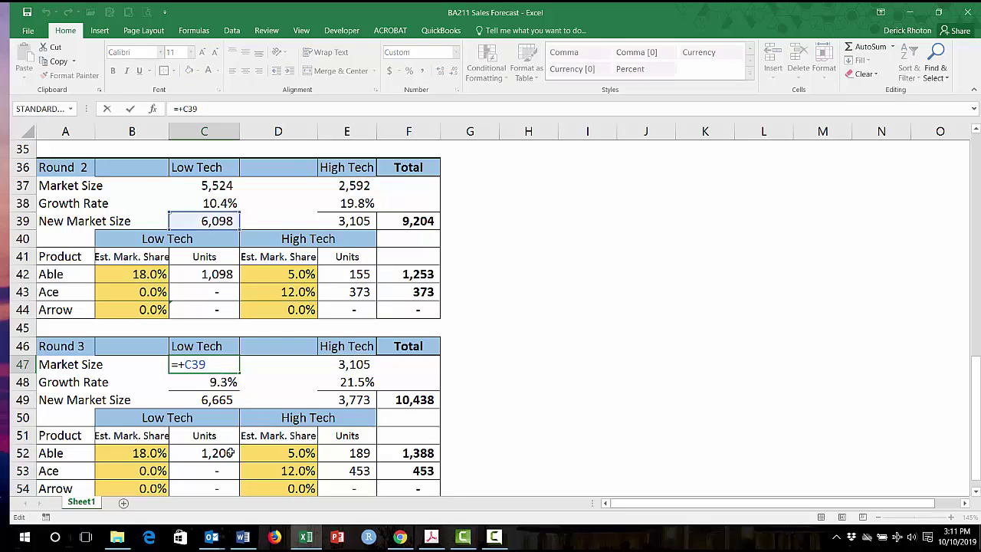
pyautogui.press('Return')
# Step: Check Able's C52 and E52 units formulas and the Round 3 total market size
pyautogui.click(215, 453)
pyautogui.doubleClick(215, 453)
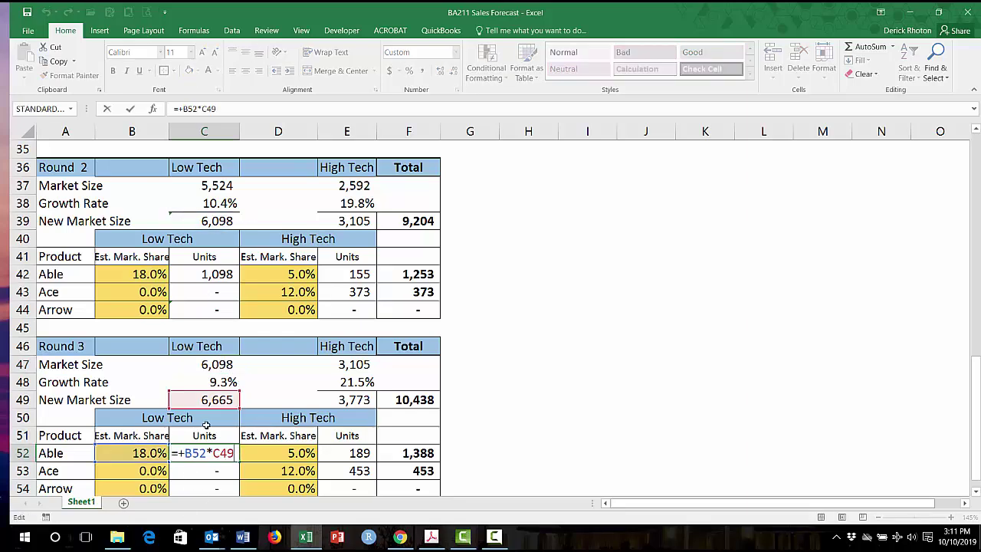
pyautogui.click(349, 456)
pyautogui.doubleClick(348, 456)
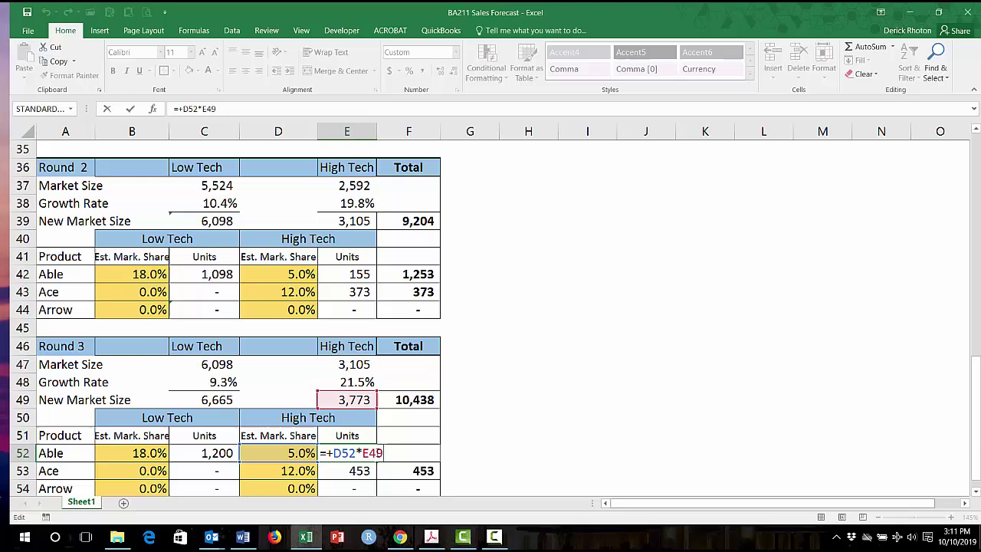
pyautogui.press('Return')
pyautogui.click(414, 400)
pyautogui.scroll(-2, 346, 442)
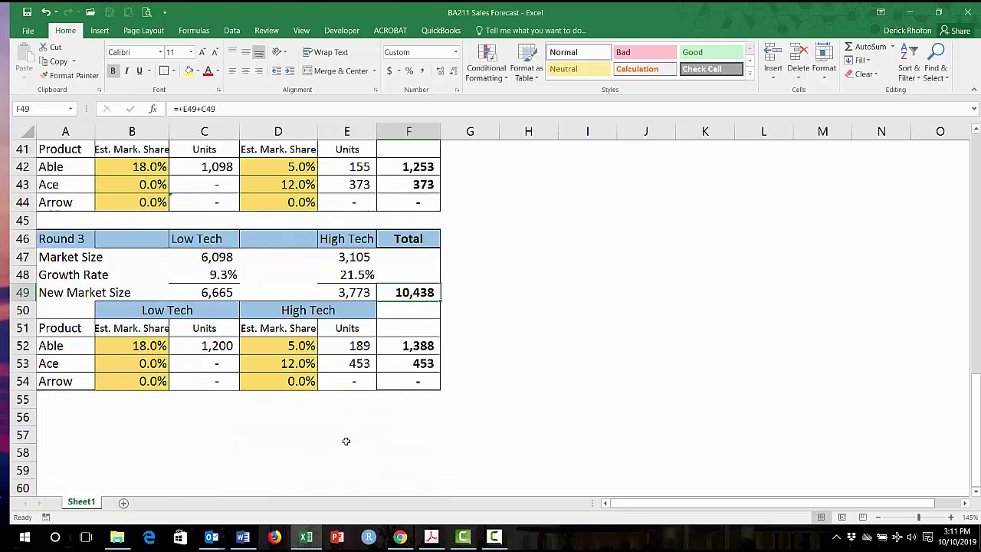
pyautogui.scroll(1, 345, 441)
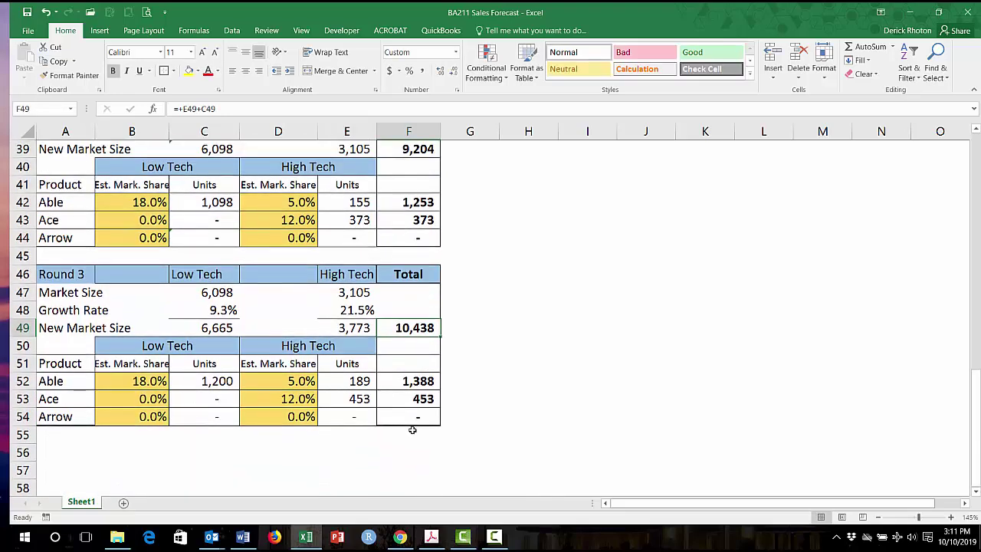
pyautogui.scroll(11, 412, 430)
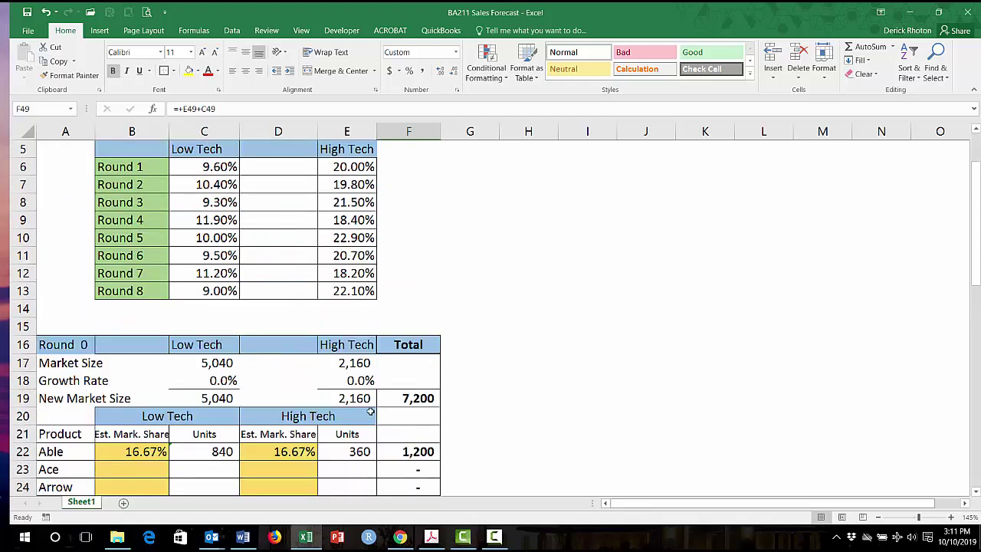
pyautogui.scroll(2, 370, 412)
pyautogui.scroll(-4, 269, 379)
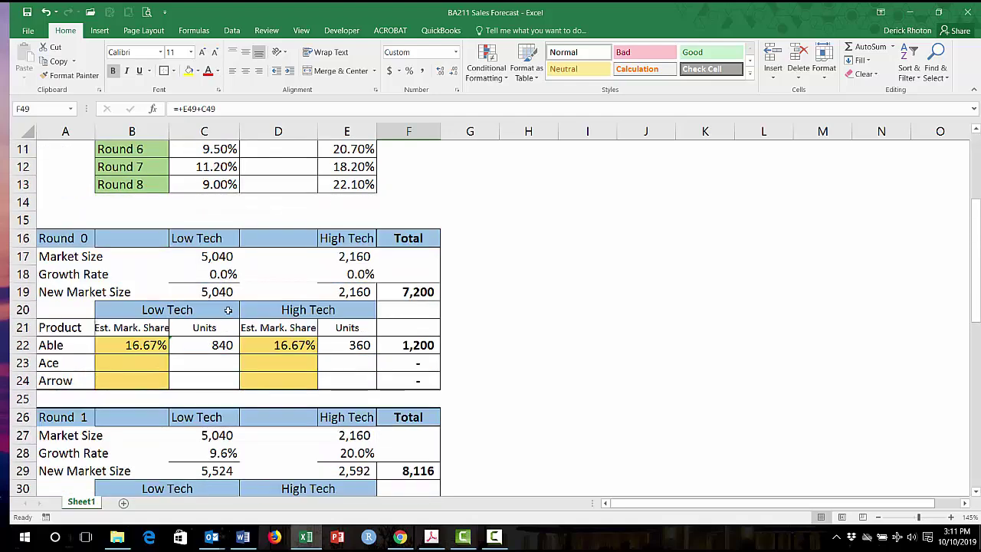
pyautogui.scroll(-1, 241, 383)
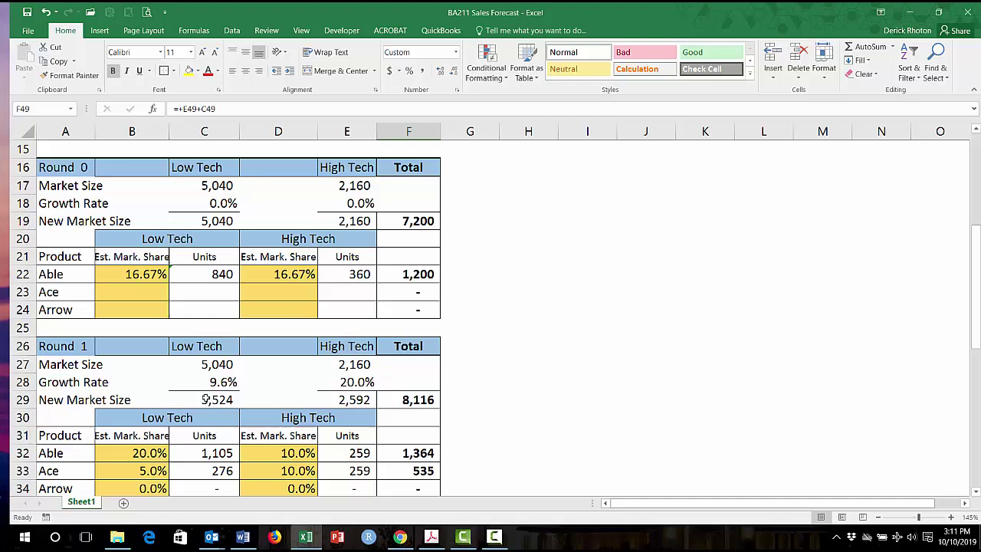
pyautogui.scroll(-1, 160, 393)
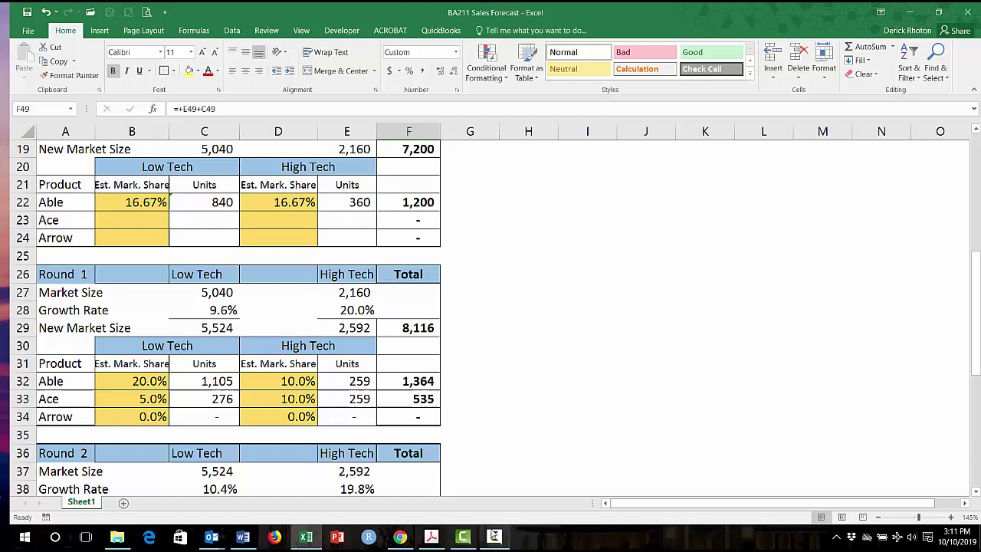
# Step: Bring up the Round 0 PDF at the Market Share in Units page (5,040 low, 2,160 high)
pyautogui.click(432, 537)
pyautogui.scroll(-20, 516, 465)
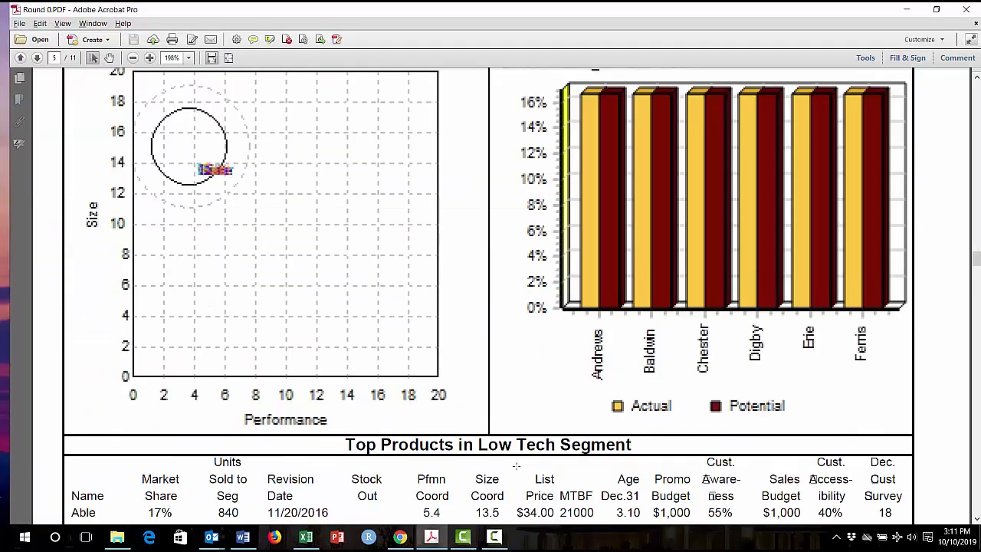
pyautogui.scroll(-8, 516, 465)
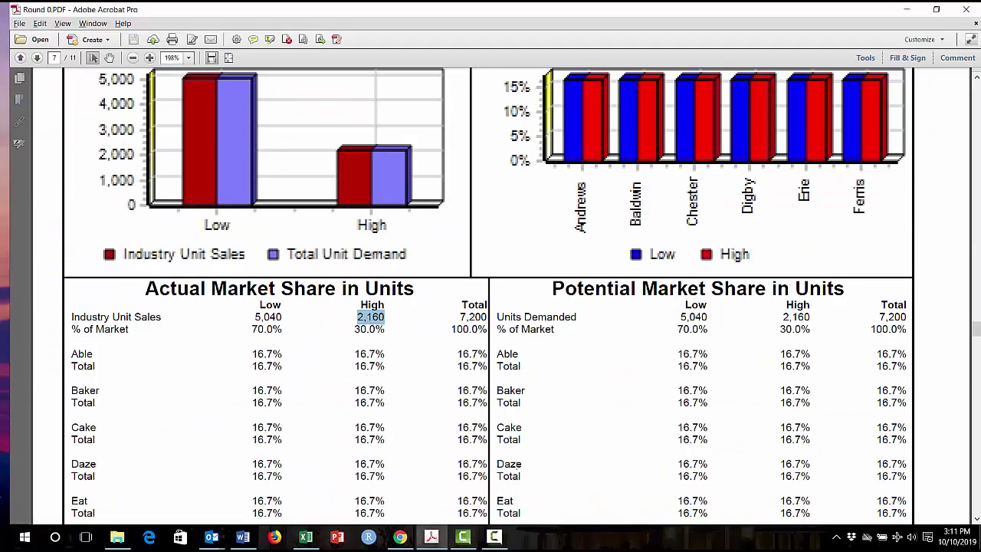
pyautogui.scroll(-3, 600, 499)
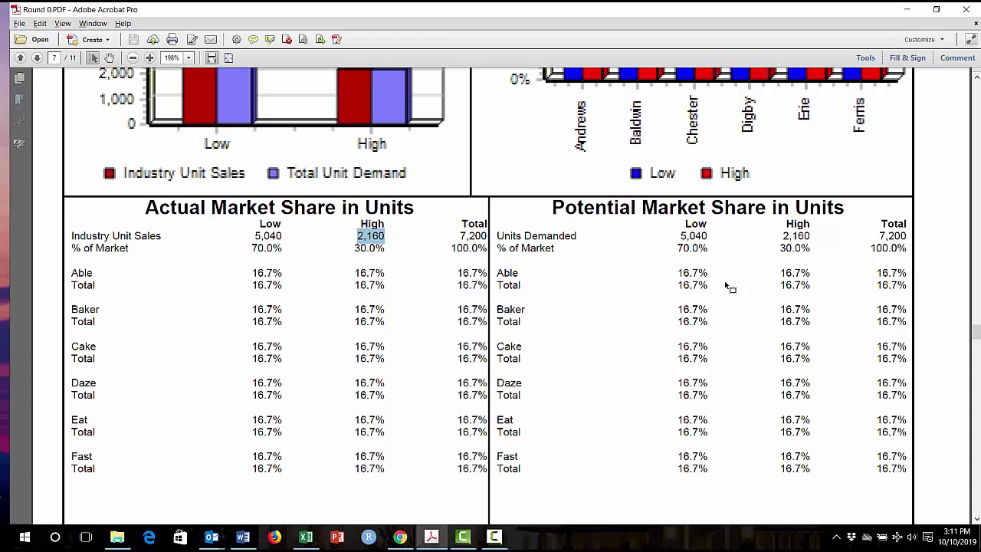
# Step: Return to the forecast workbook and review Round 1 shares, Able's total units and the C19-linked market size
pyautogui.click(306, 537)
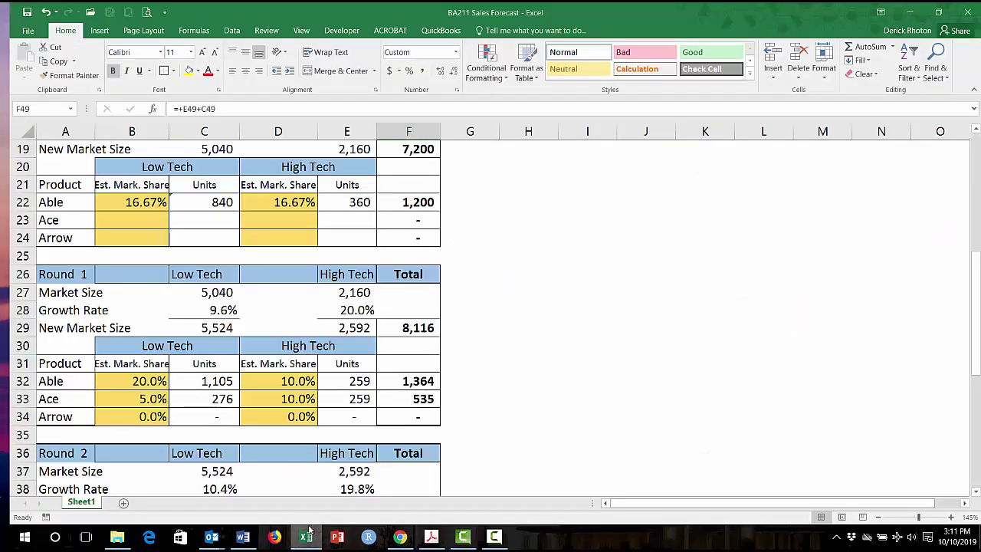
pyautogui.click(132, 404)
pyautogui.click(138, 377)
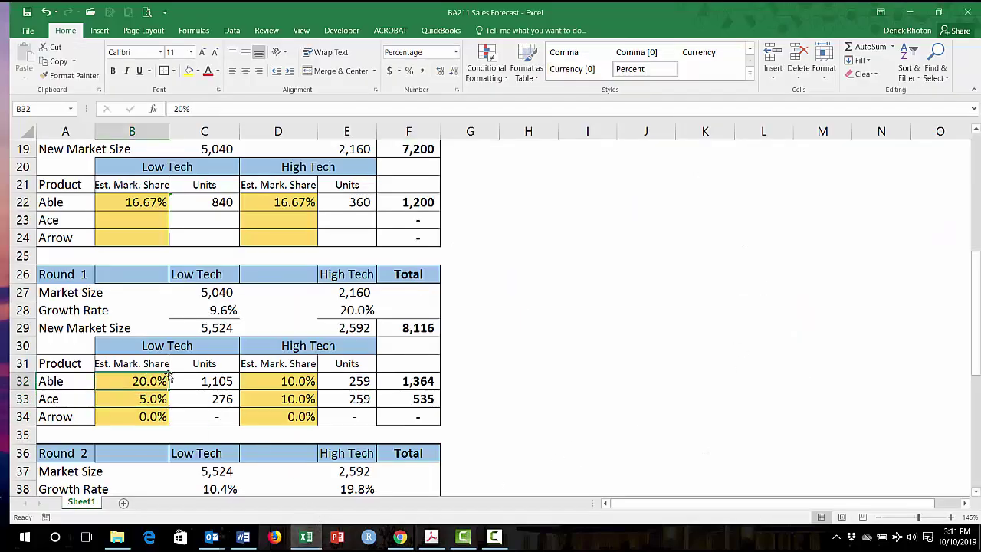
pyautogui.click(404, 381)
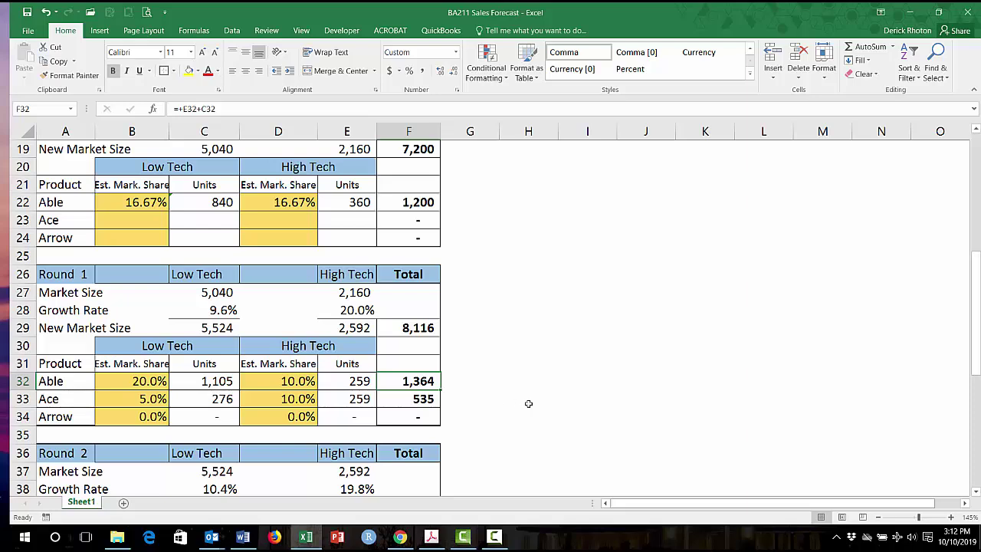
pyautogui.click(208, 295)
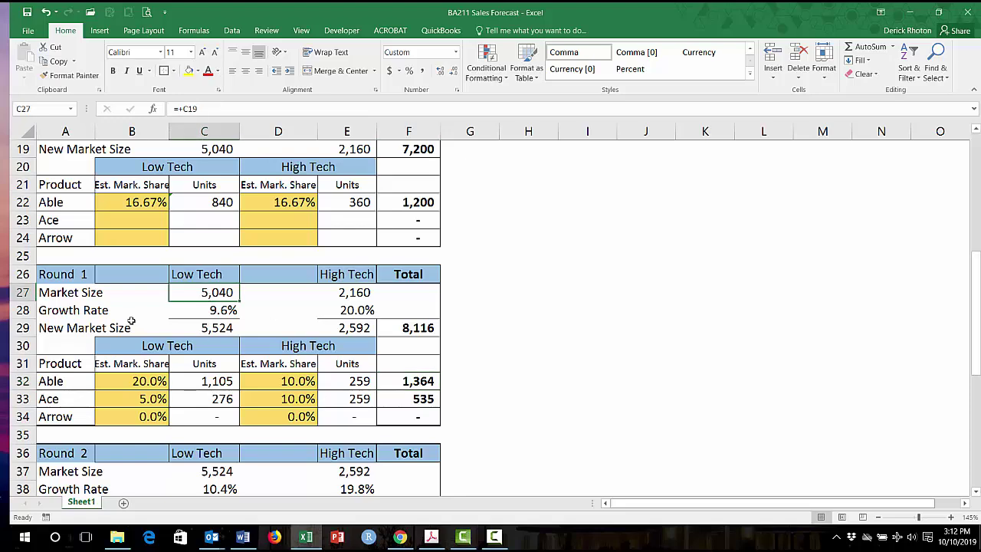